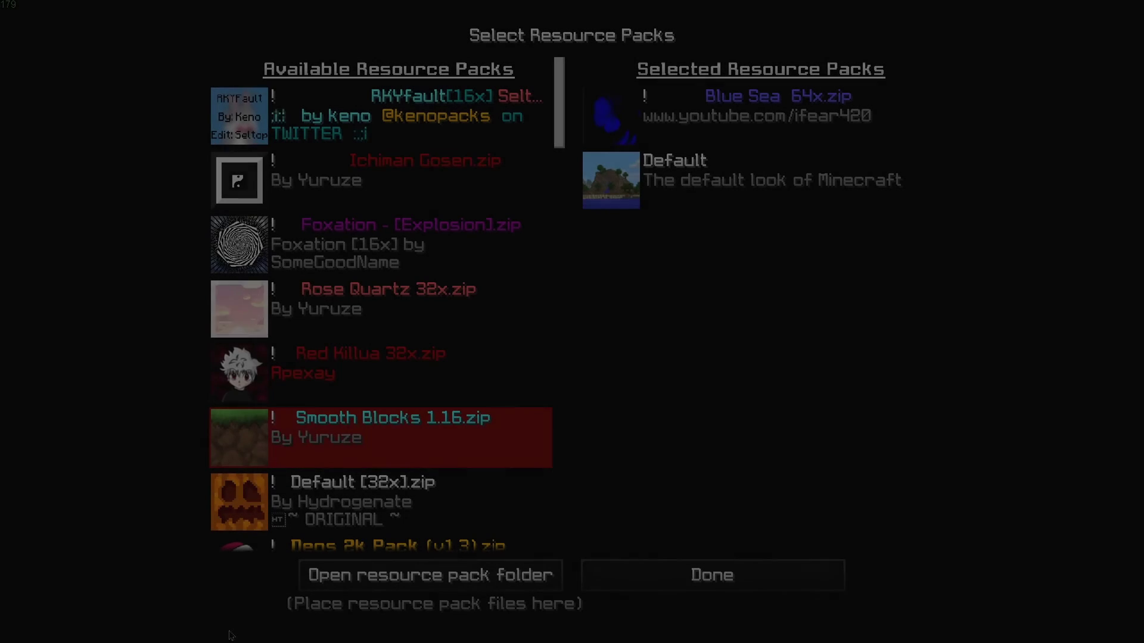
Step: Leave the resource pack list with Blue Sea 64x.zip still active above Default
mouse_move(847, 102)
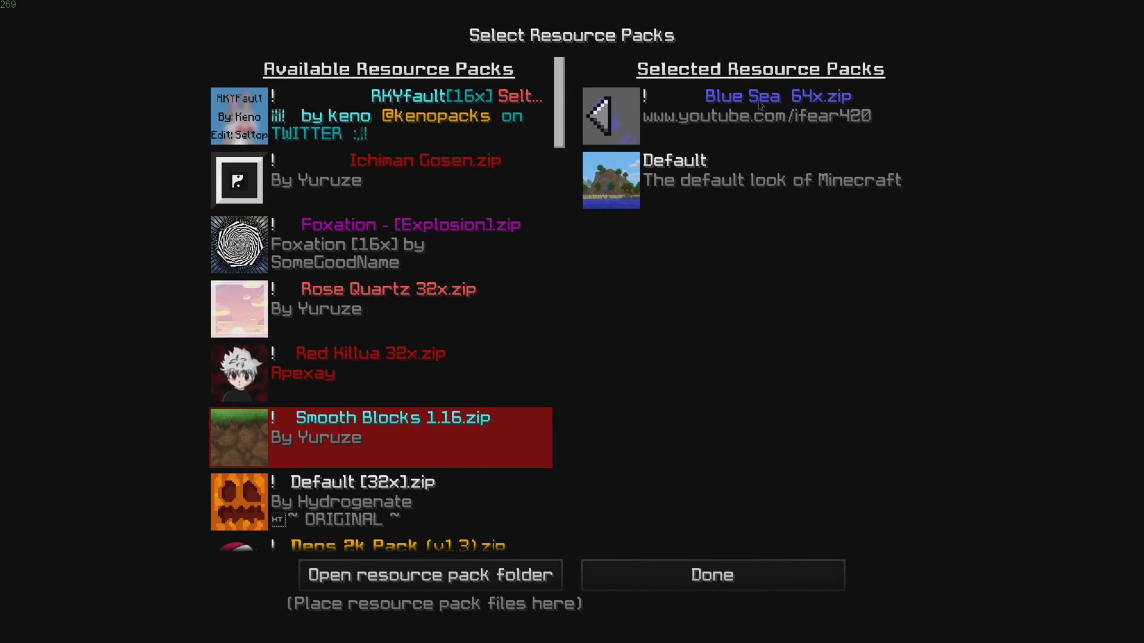
mouse_move(695, 146)
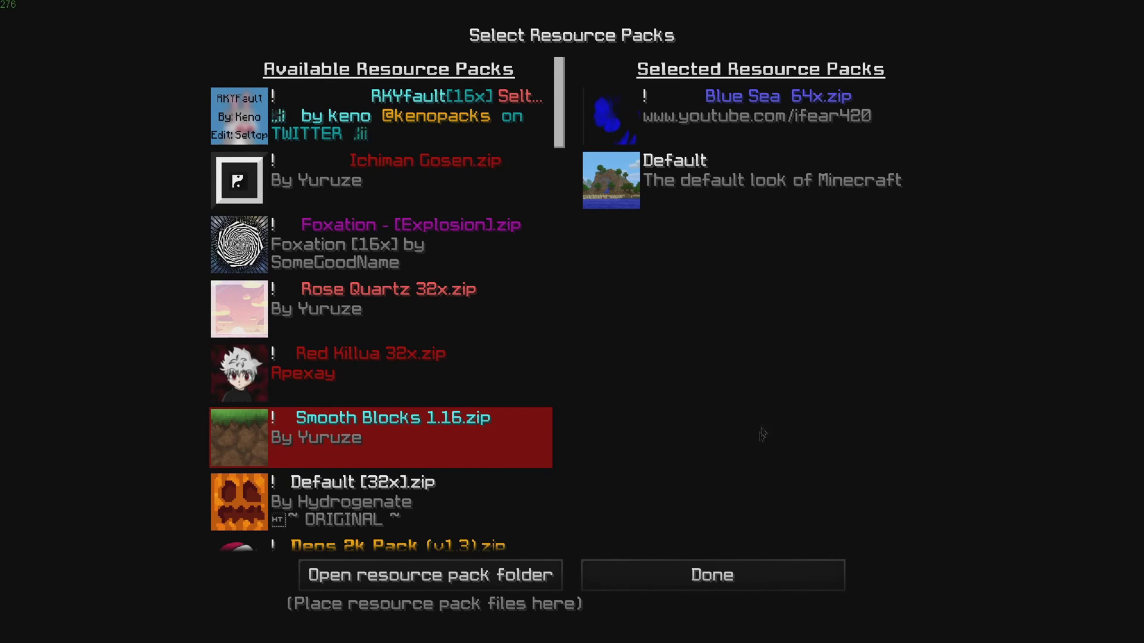
click(643, 581)
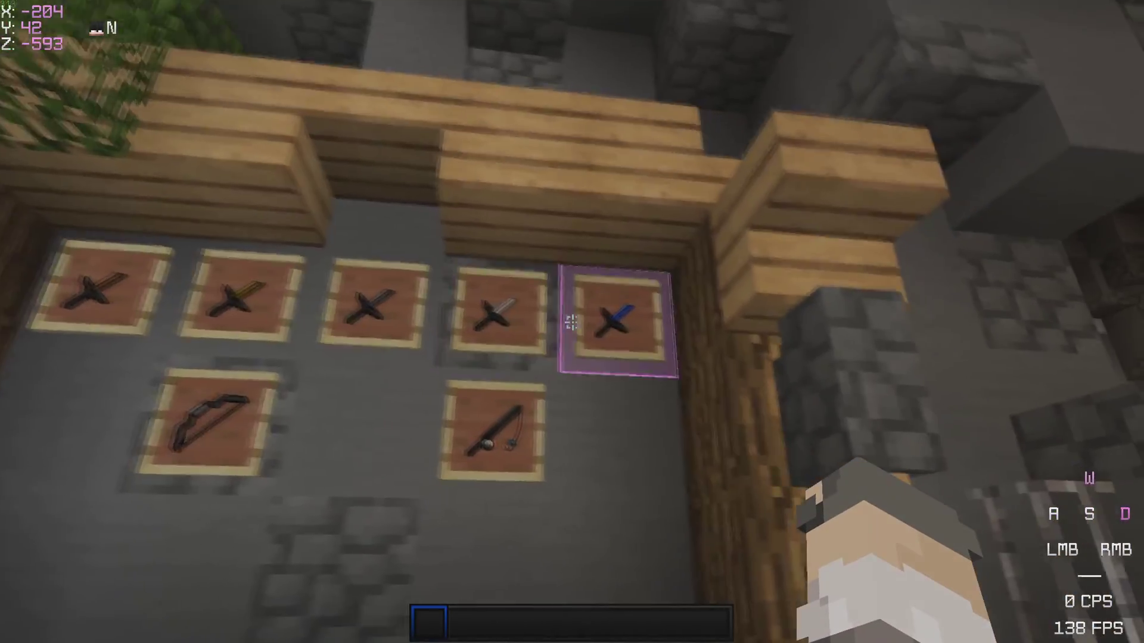
Step: Return to the world and walk past the item frames and ore blocks to view the textures
key(c)
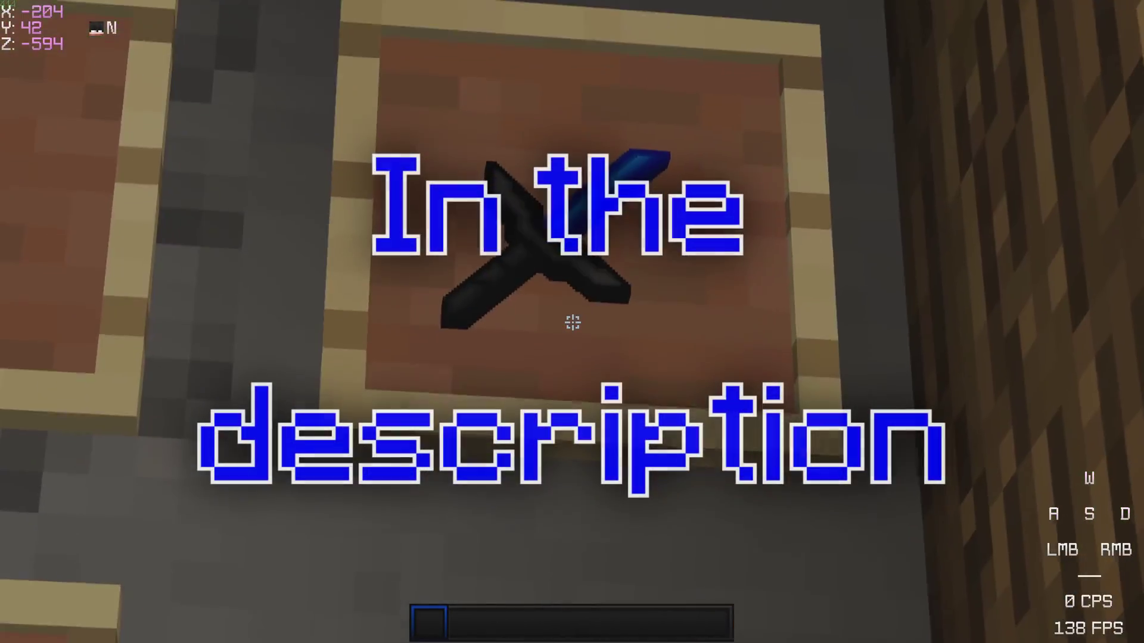
key(a)
key(w)
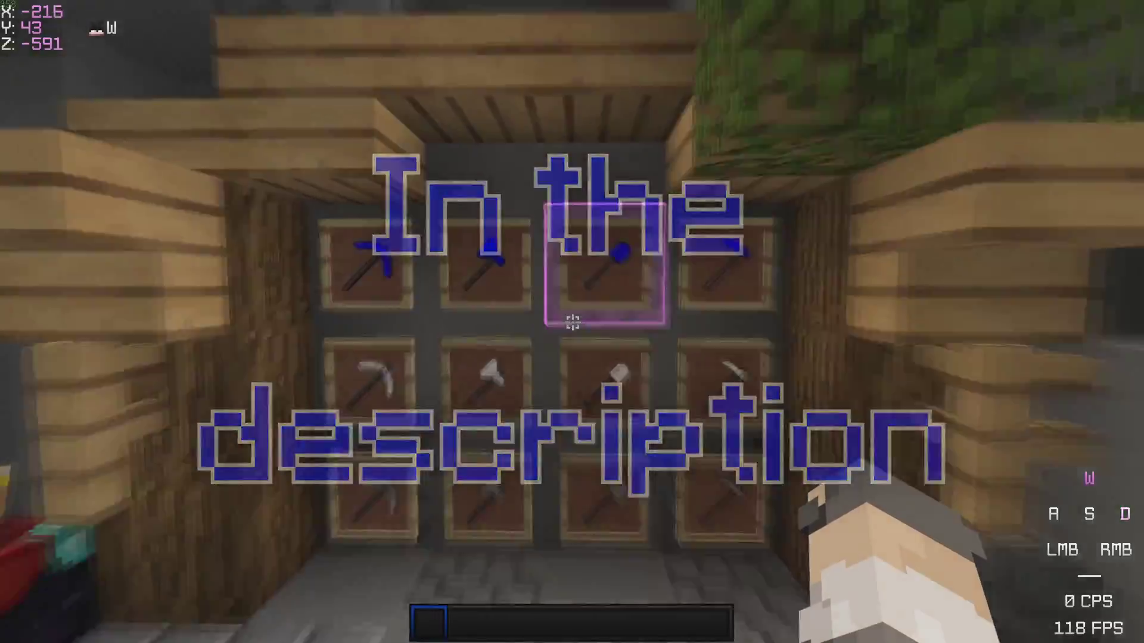
key(d)
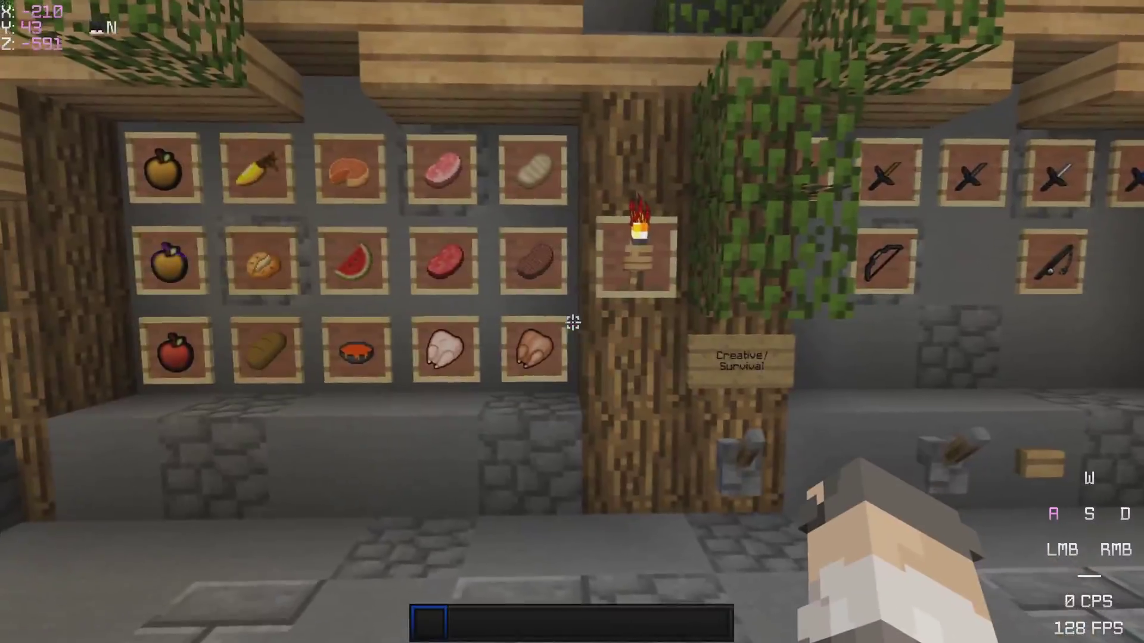
key(w)
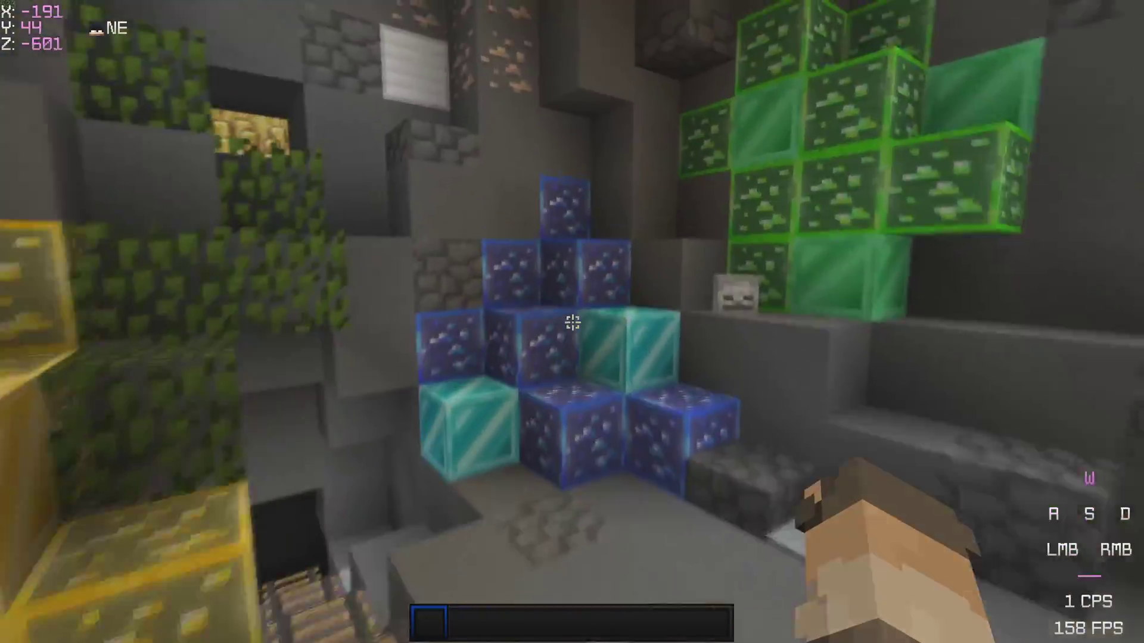
key(d)
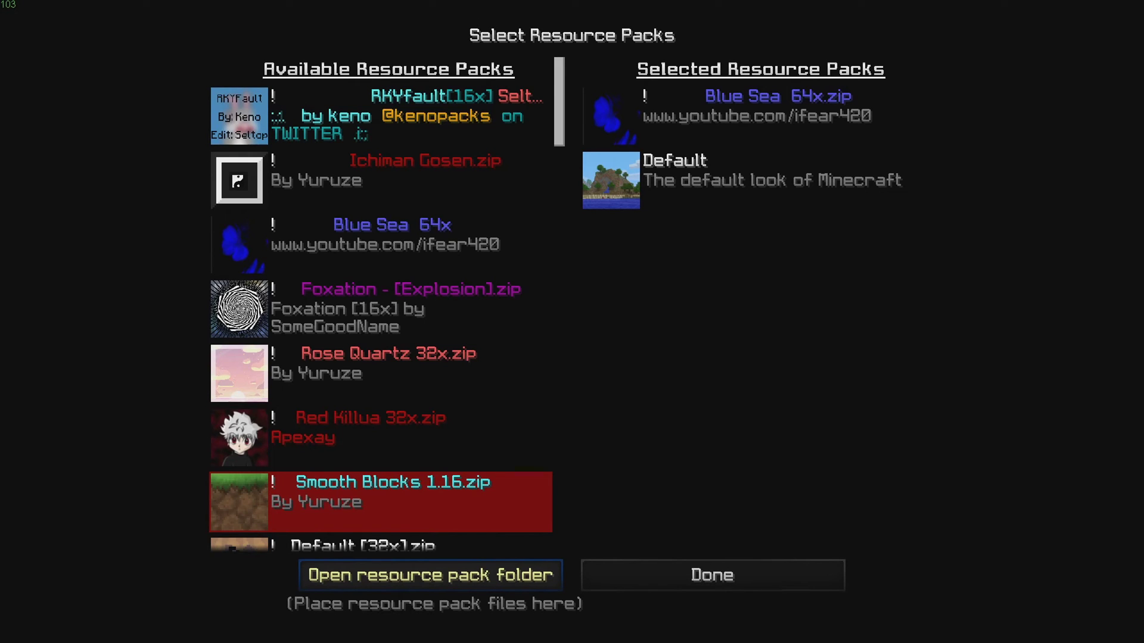
Step: Open the resourcepacks folder in a maximized File Explorer and scroll to the bottom
click(430, 575)
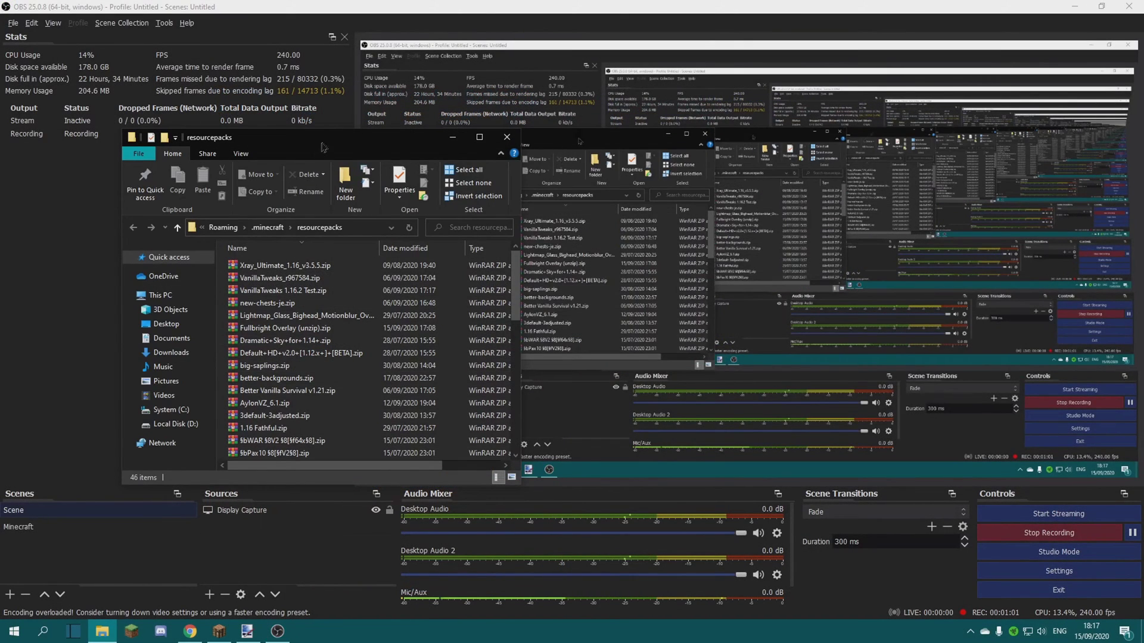
double_click(322, 147)
scroll(420, 294, down, 3)
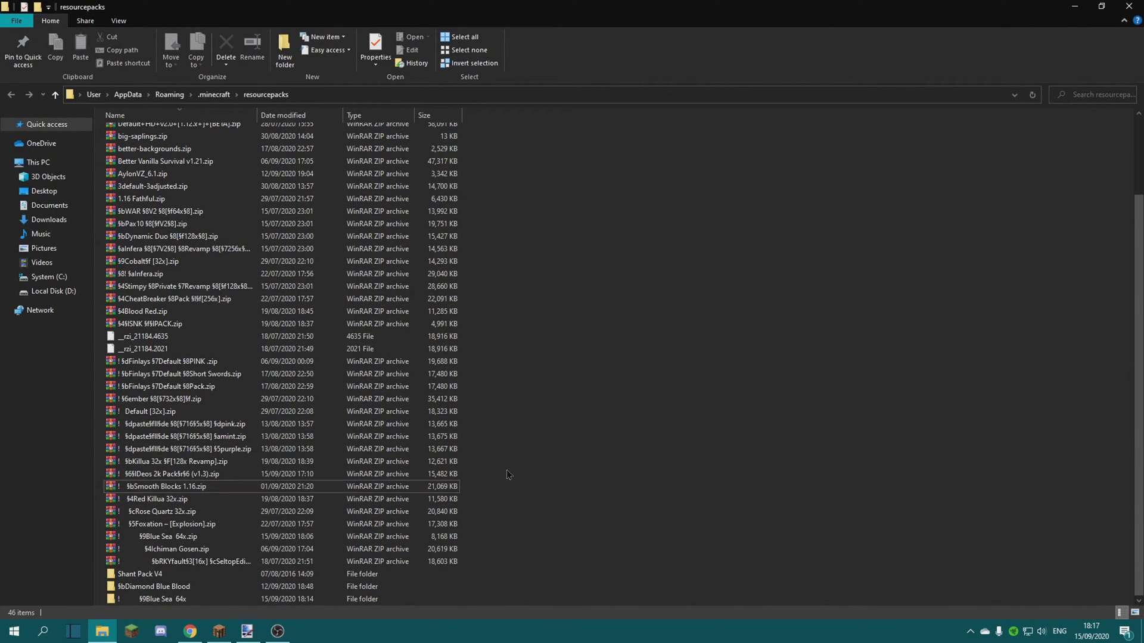
Step: Click through the pack files, ending on the Blue Sea 64x.zip archive
click(289, 600)
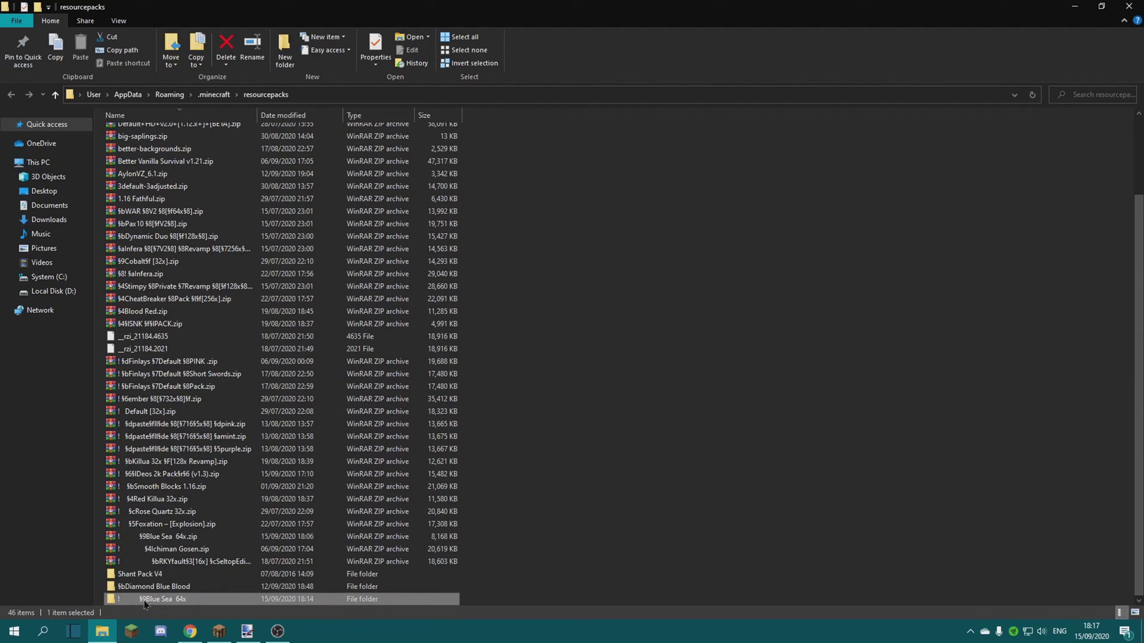
click(148, 336)
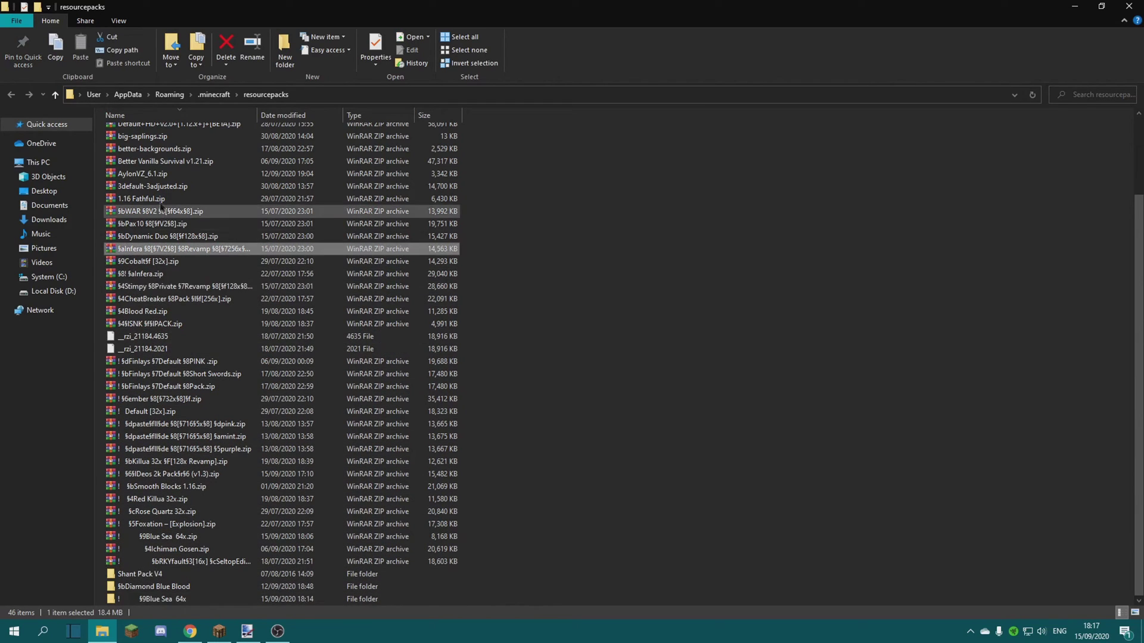
click(158, 173)
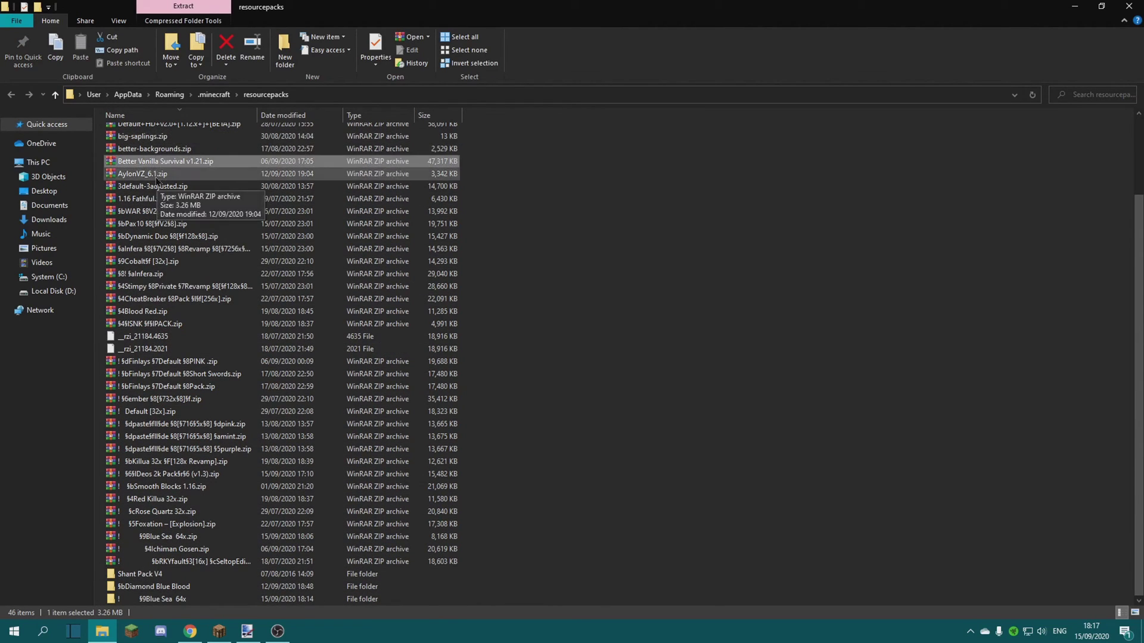
click(157, 211)
click(162, 237)
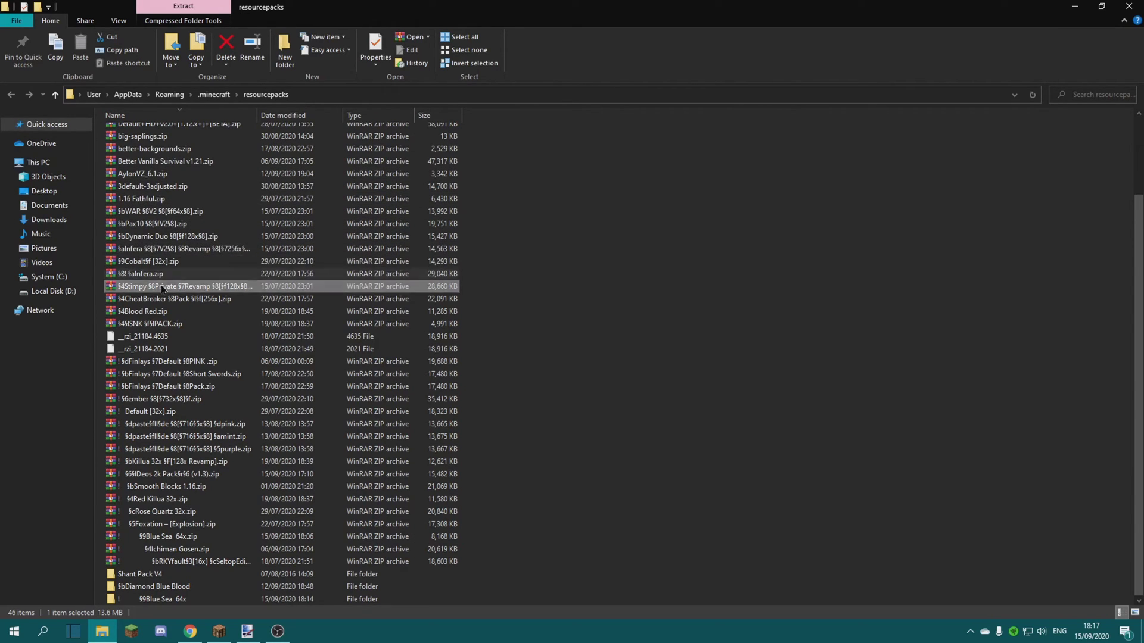
click(165, 539)
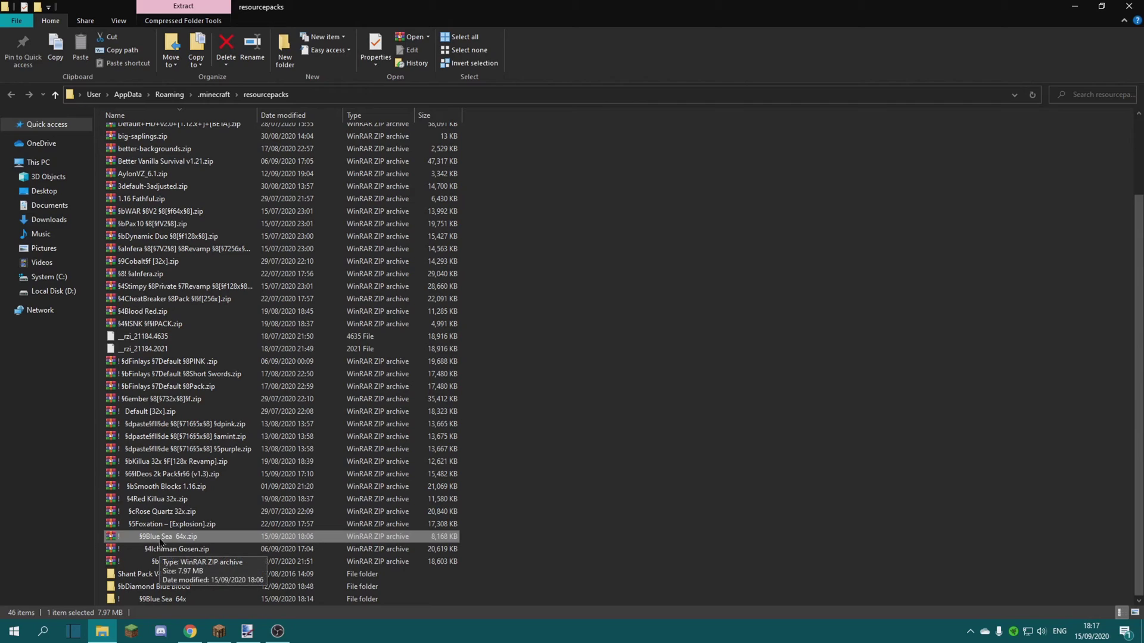
Step: Select the unzipped Blue Sea 64x folder, restore Explorer to a small window and minimize OBS
right_click(160, 541)
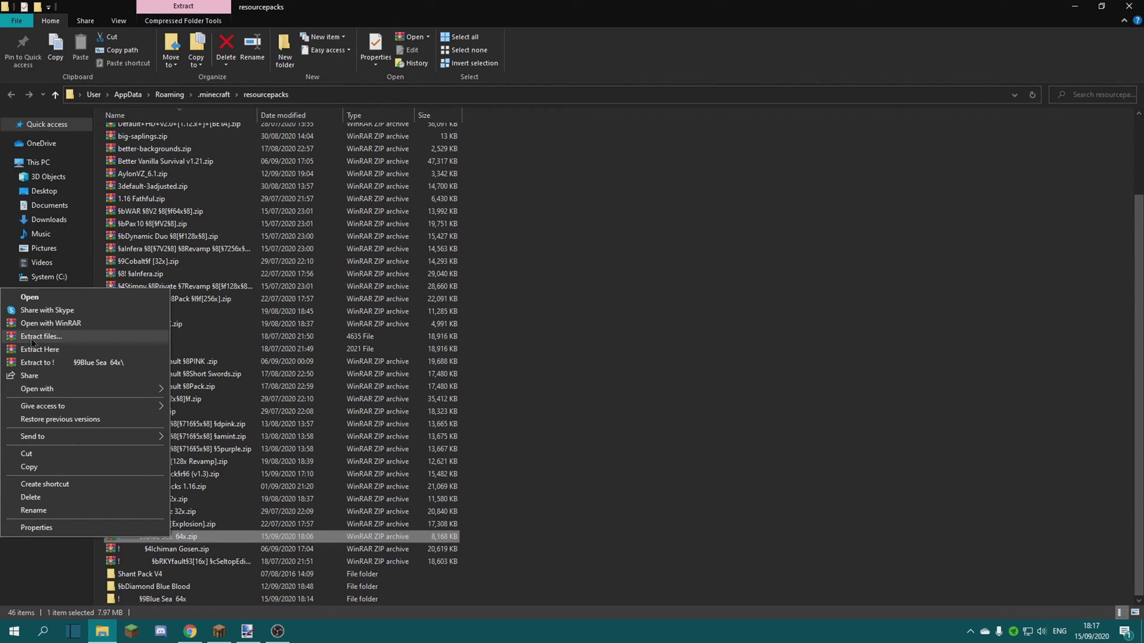
click(512, 365)
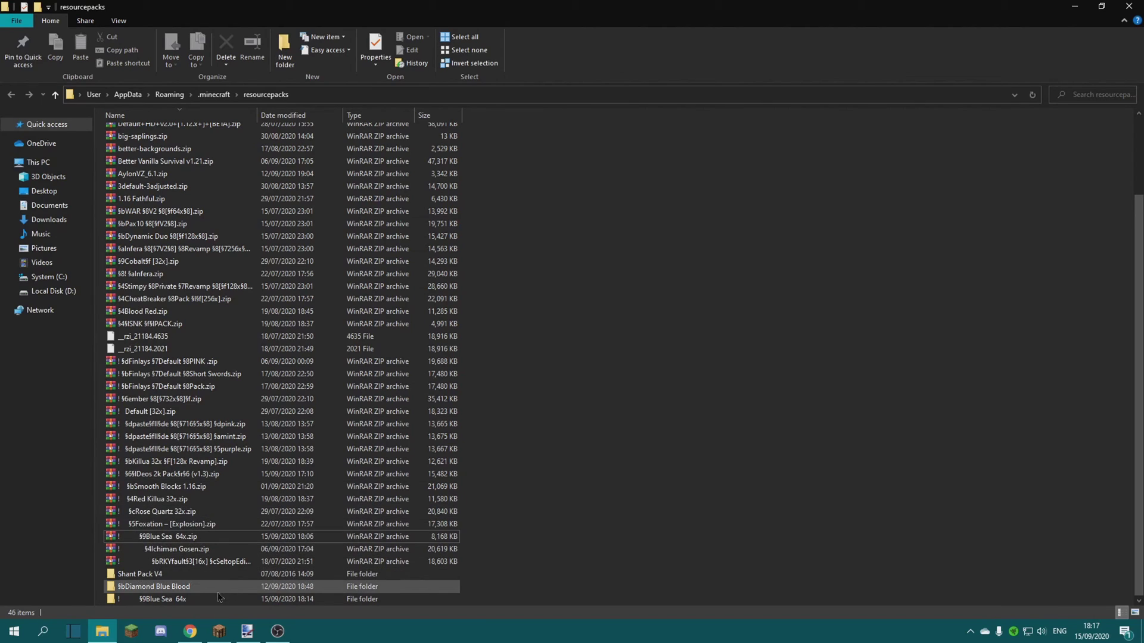
click(183, 600)
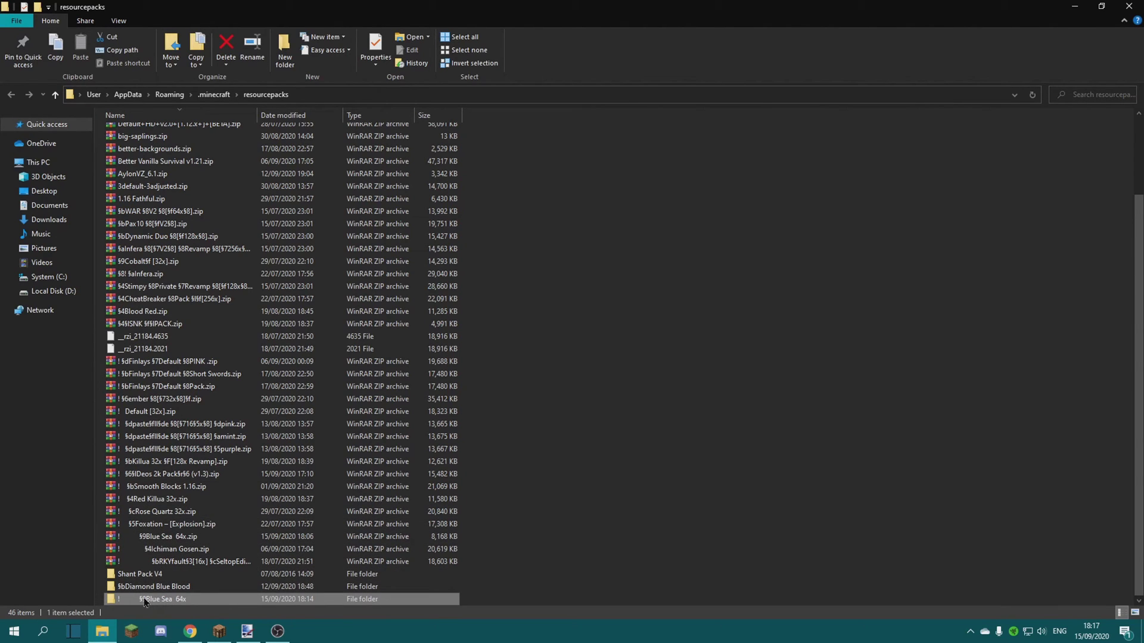
click(1101, 6)
click(1083, 6)
Step: Minimize paint.net and resize and reposition the resourcepacks window
click(1082, 6)
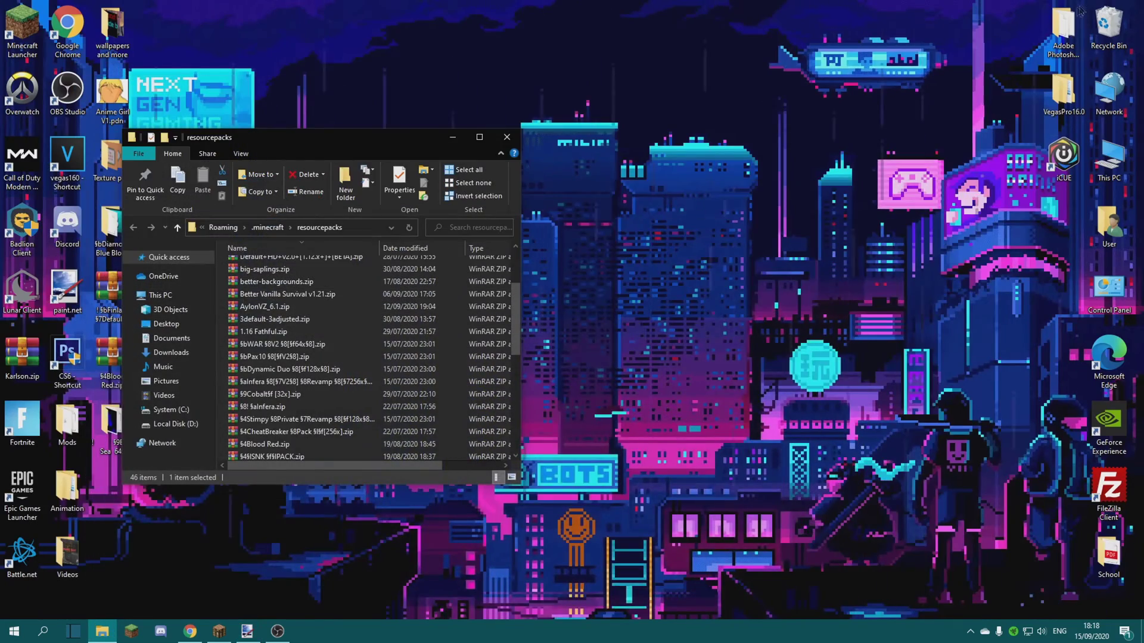
key(super+shift+Up)
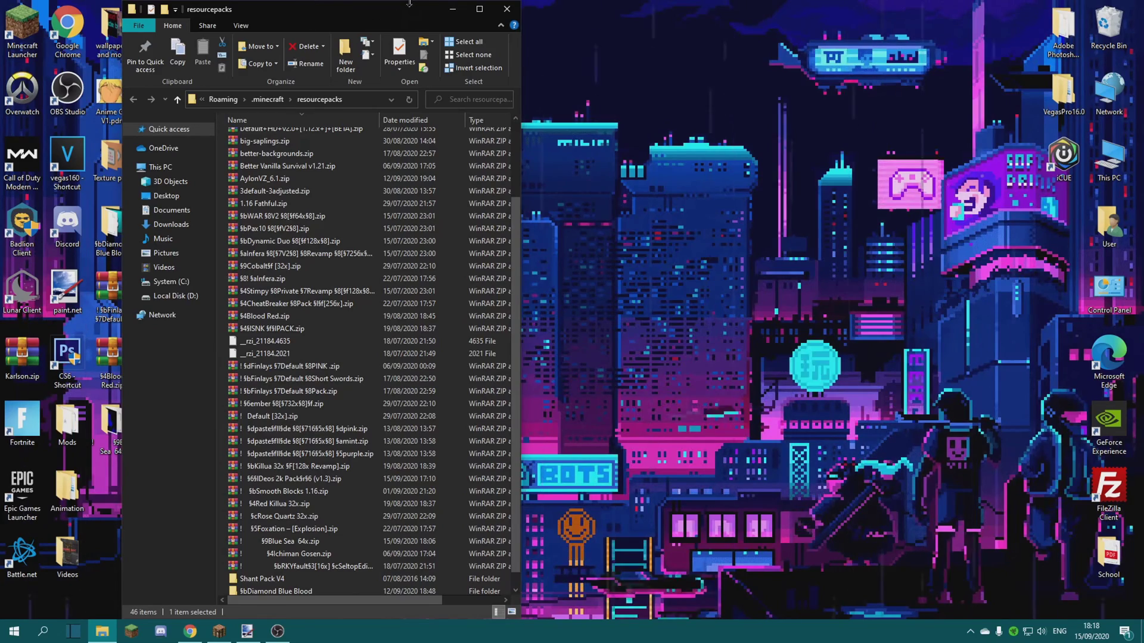
key(super+Down)
drag(358, 118, 546, 62)
scroll(525, 358, down, 5)
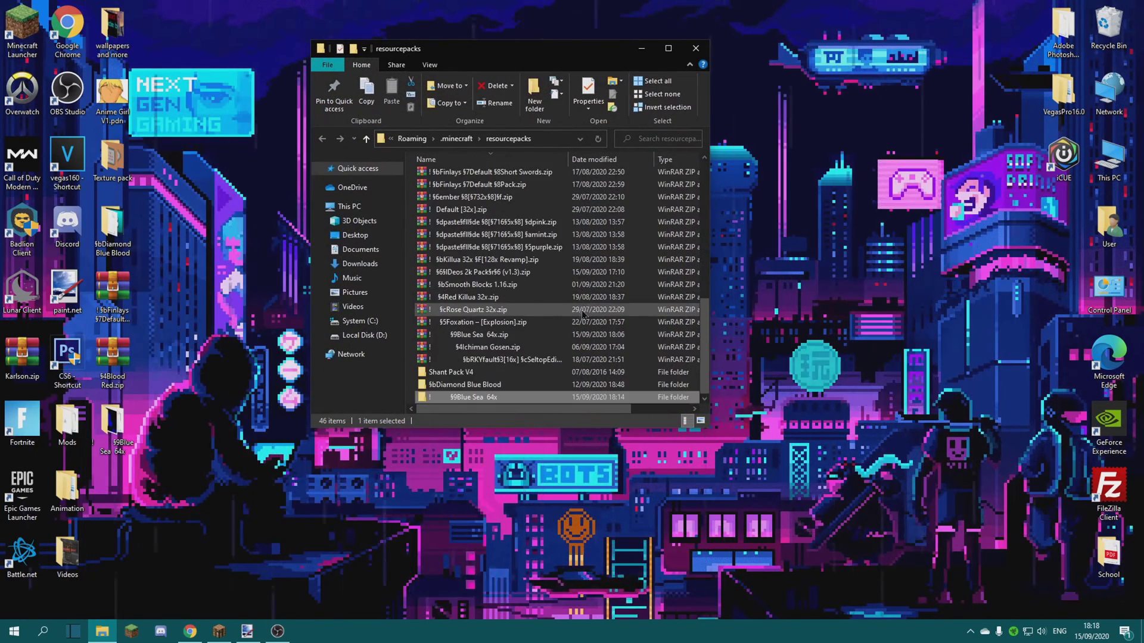
Step: Copy the Blue Sea 64x folder to the desktop, delete it from resourcepacks, and close Explorer
drag(524, 402, 551, 407)
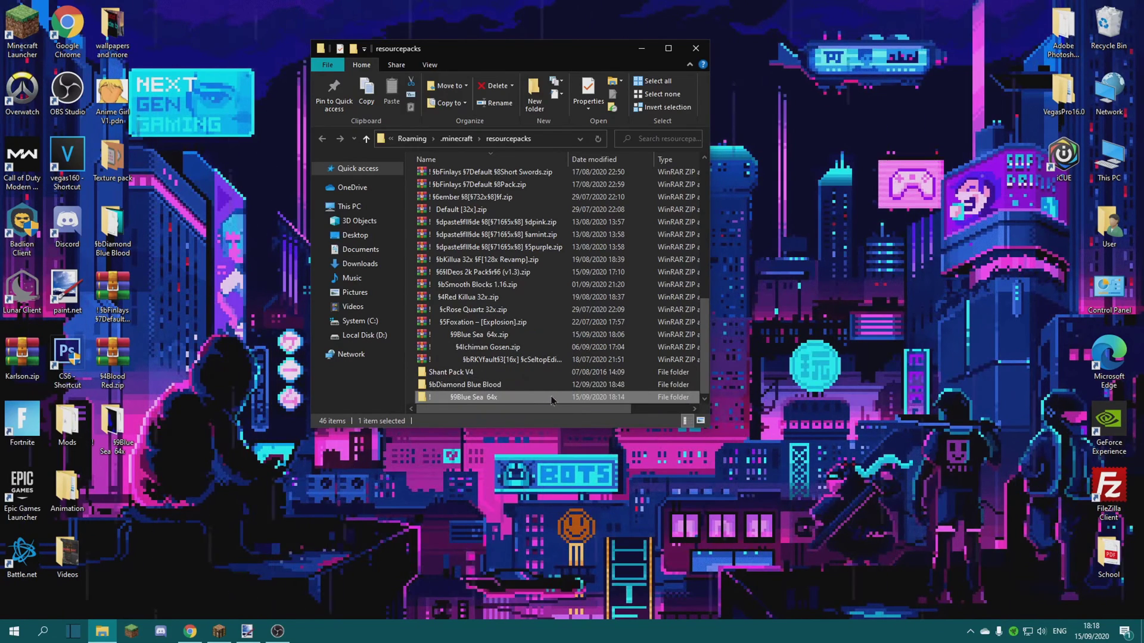
key(Delete)
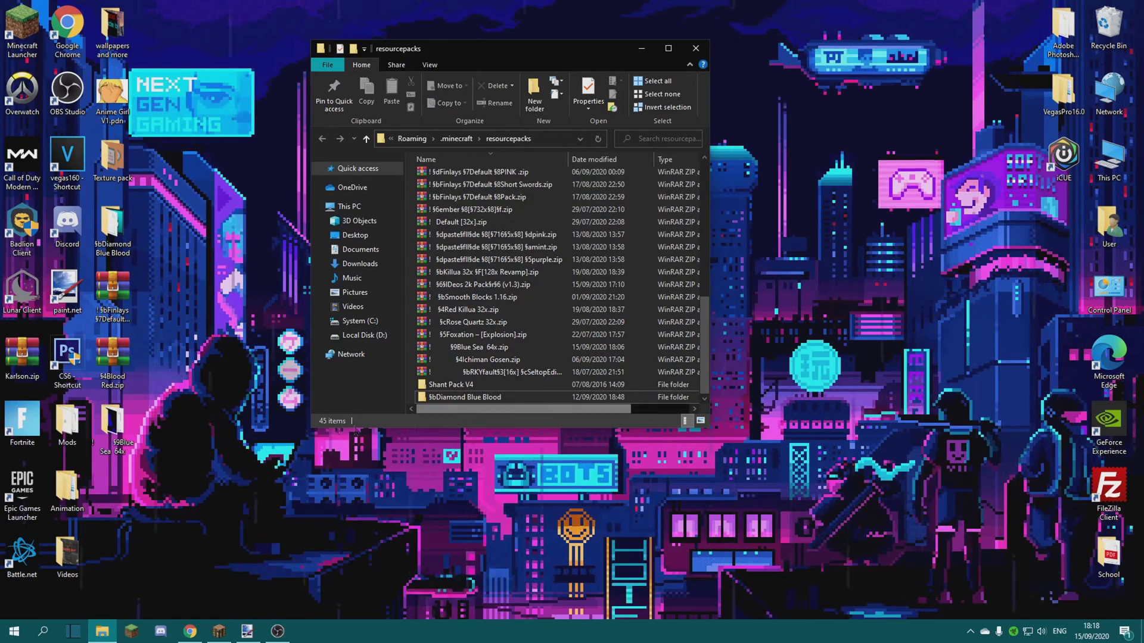
click(640, 48)
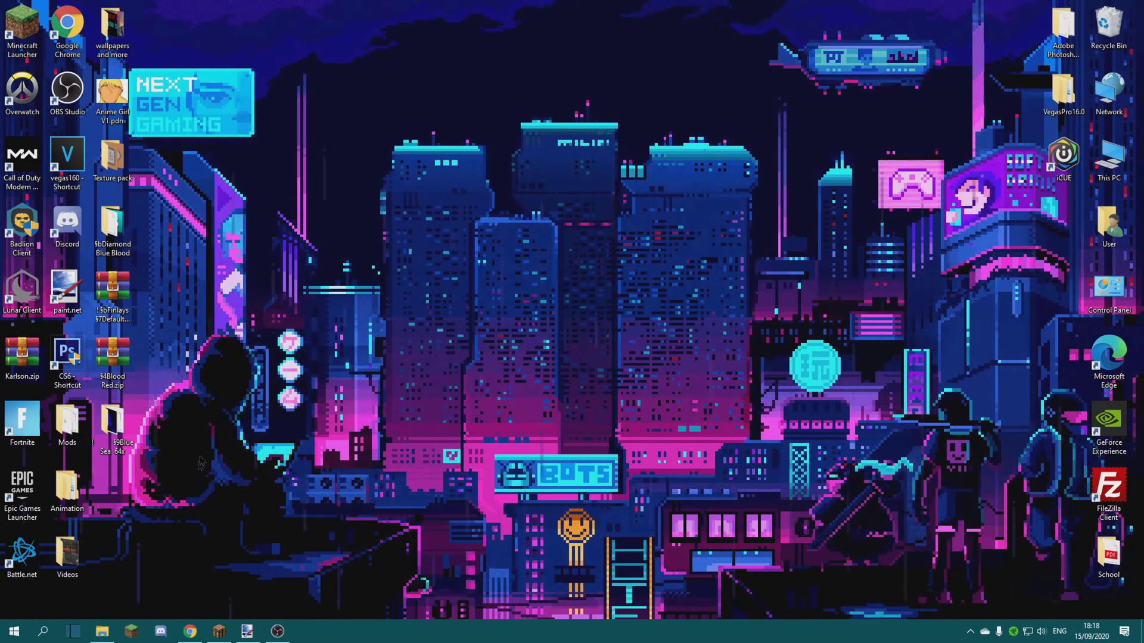
mouse_move(112, 424)
mouse_down()
mouse_move(321, 352)
mouse_move(484, 316)
mouse_move(197, 471)
mouse_move(119, 436)
mouse_up()
Step: Open the desktop Blue Sea 64x folder and preview its pack.png
double_click(119, 436)
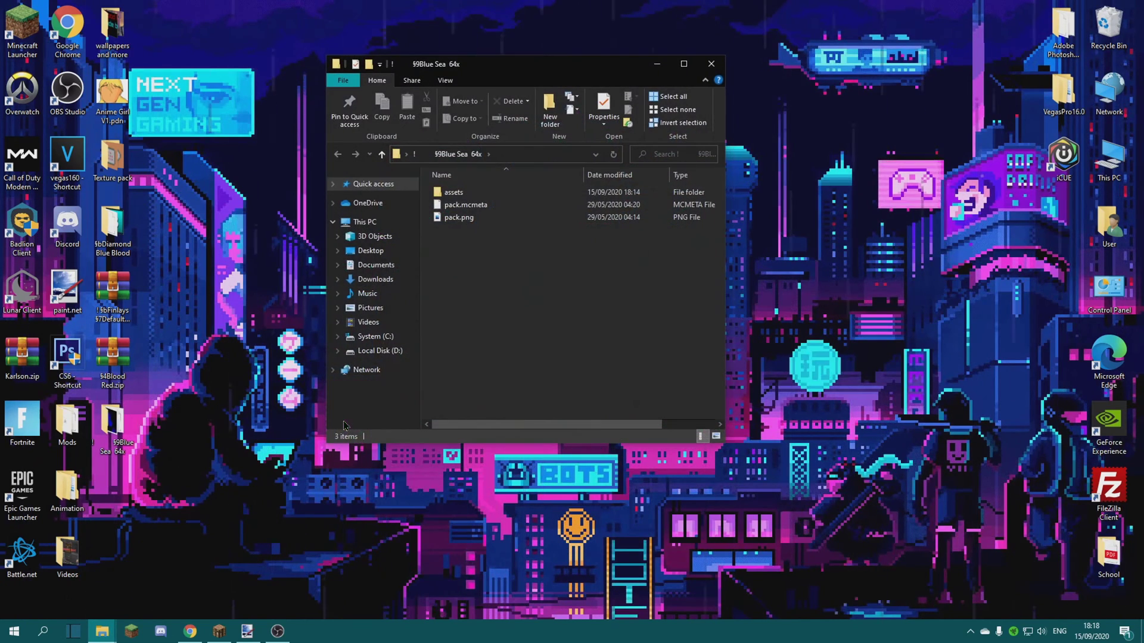
drag(466, 339, 492, 227)
click(489, 250)
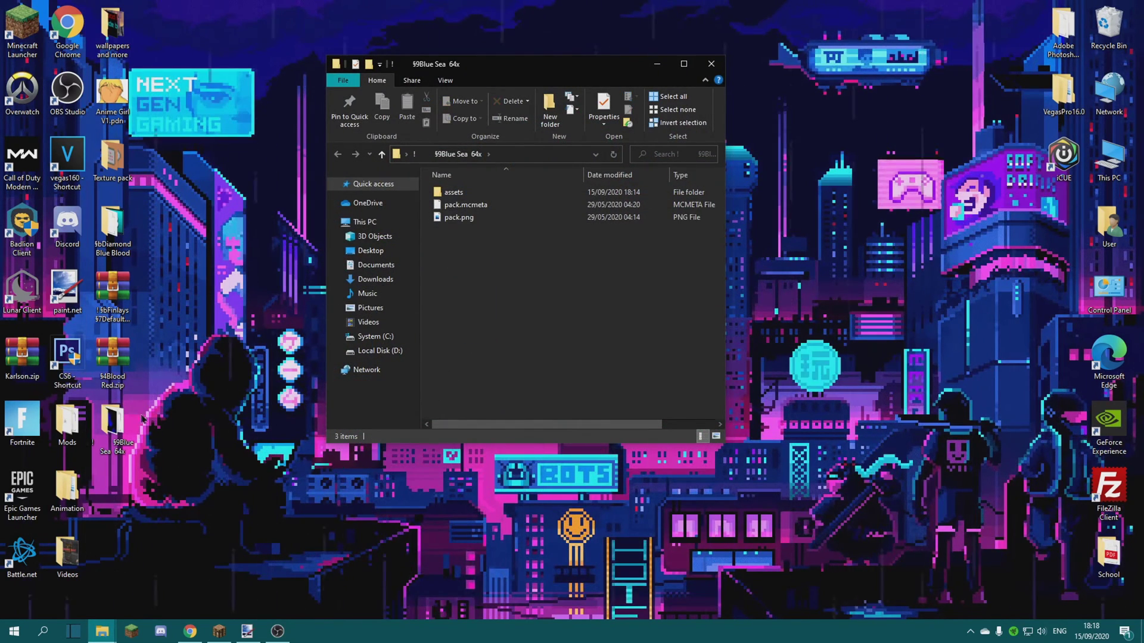
double_click(484, 218)
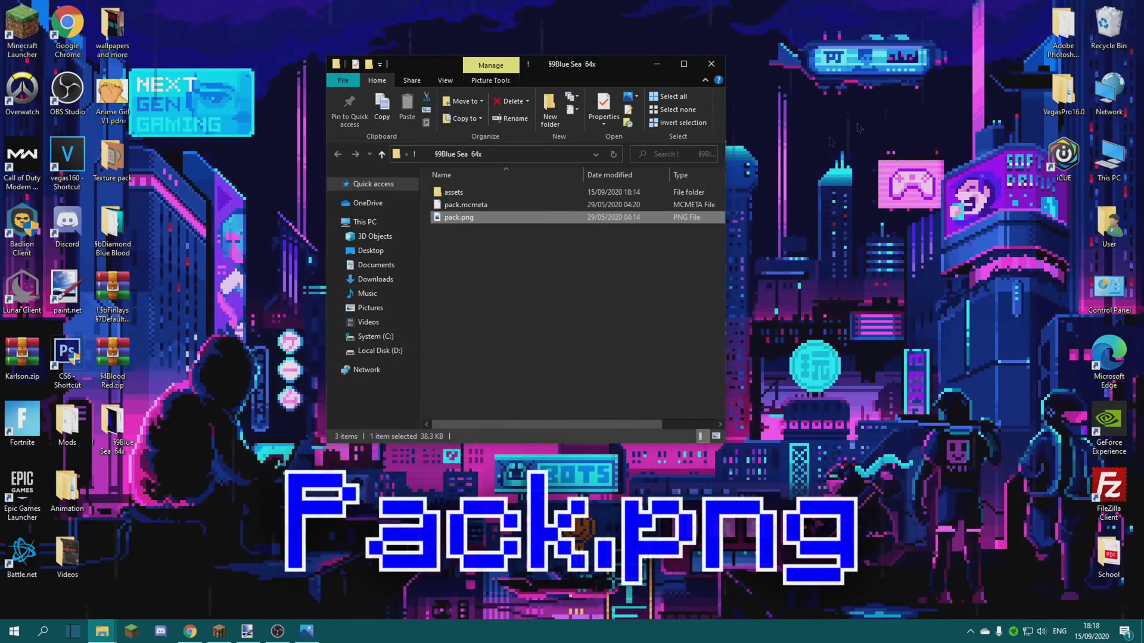
drag(532, 264, 533, 219)
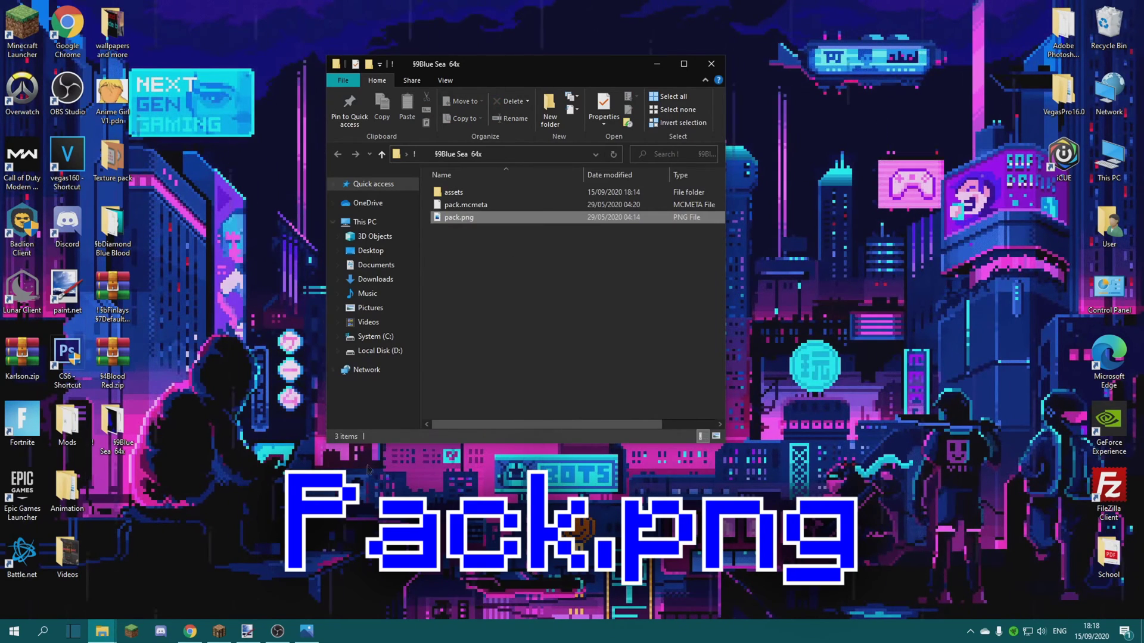
Step: View pack.png in Photos, close it, and bring up paint.net with pack.png open
double_click(534, 218)
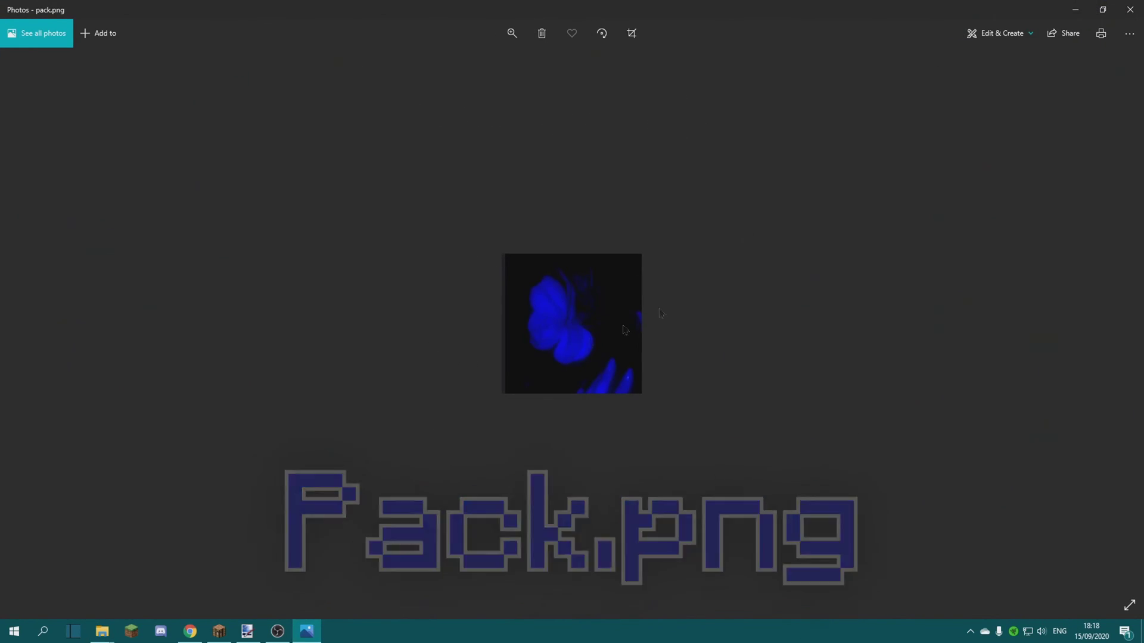
click(1130, 9)
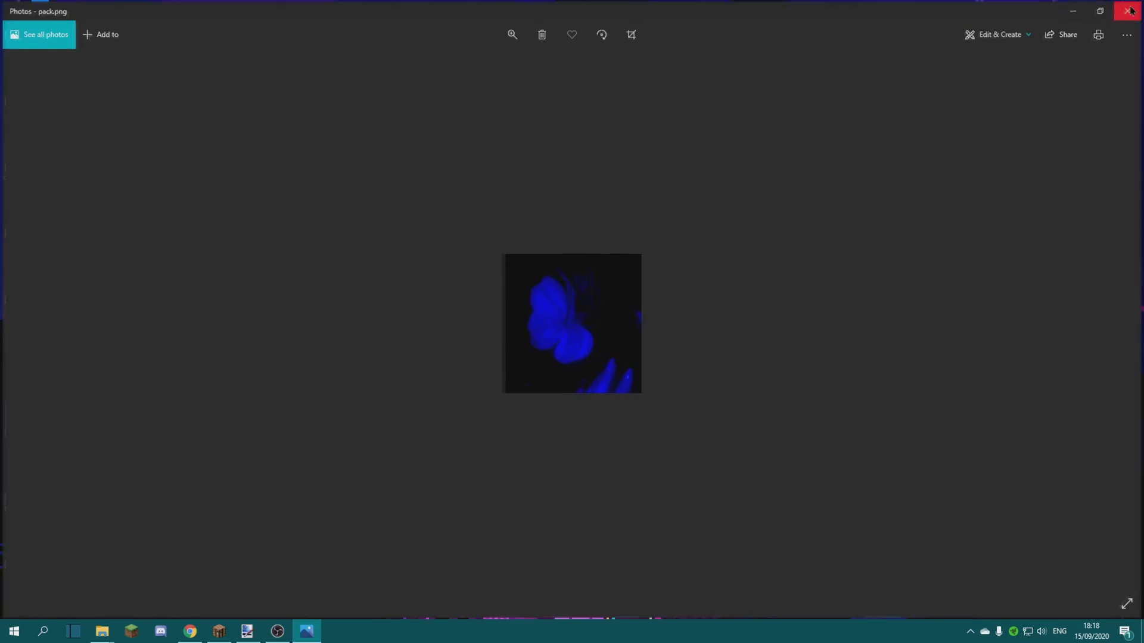
click(244, 633)
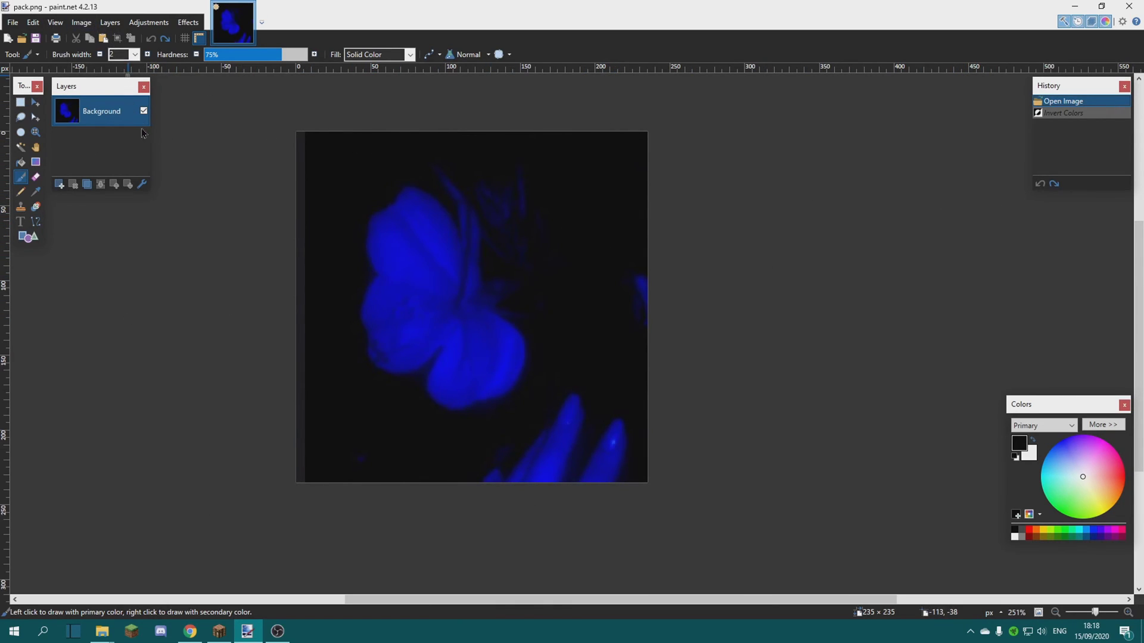
Step: Try selecting the blue flower with the Magic Wand at 71% then 62% tolerance
click(23, 147)
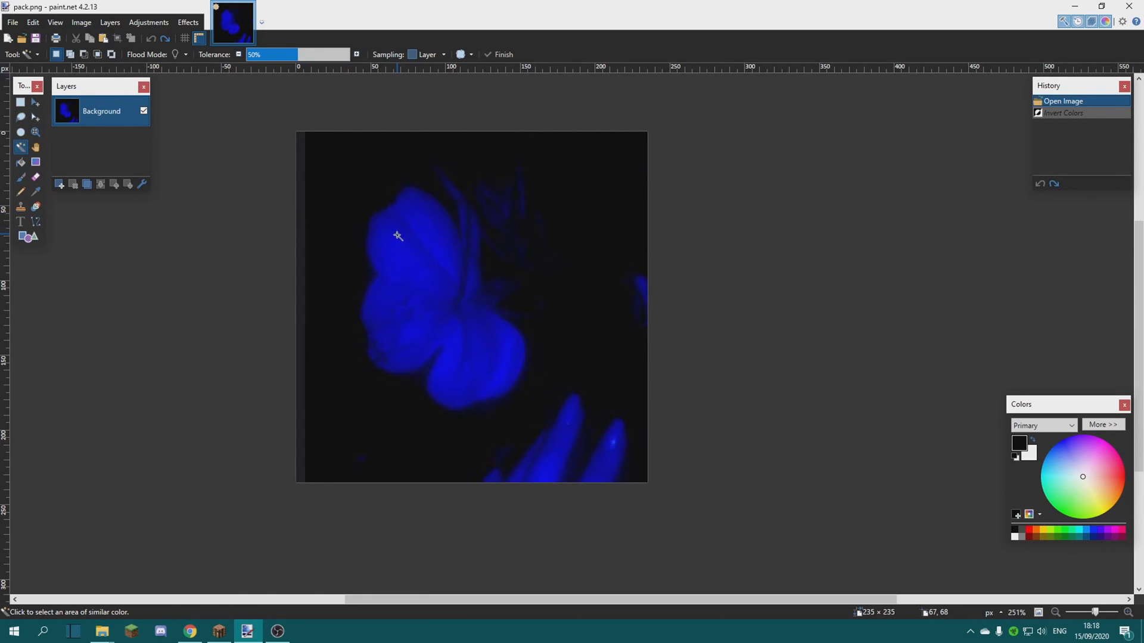
click(397, 235)
click(321, 55)
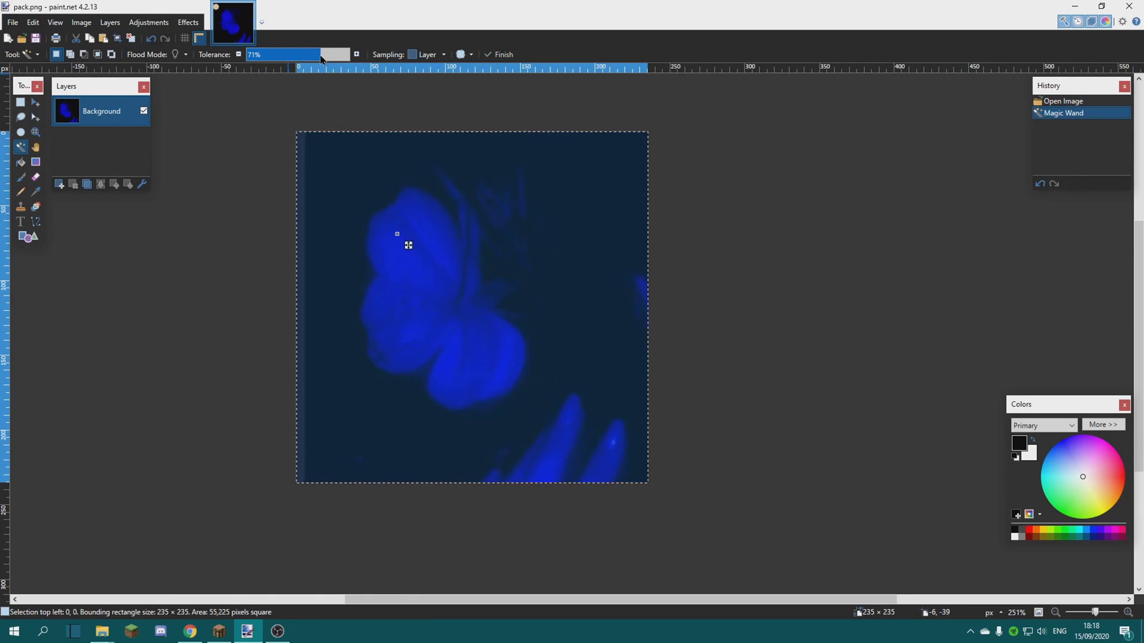
drag(314, 58, 311, 56)
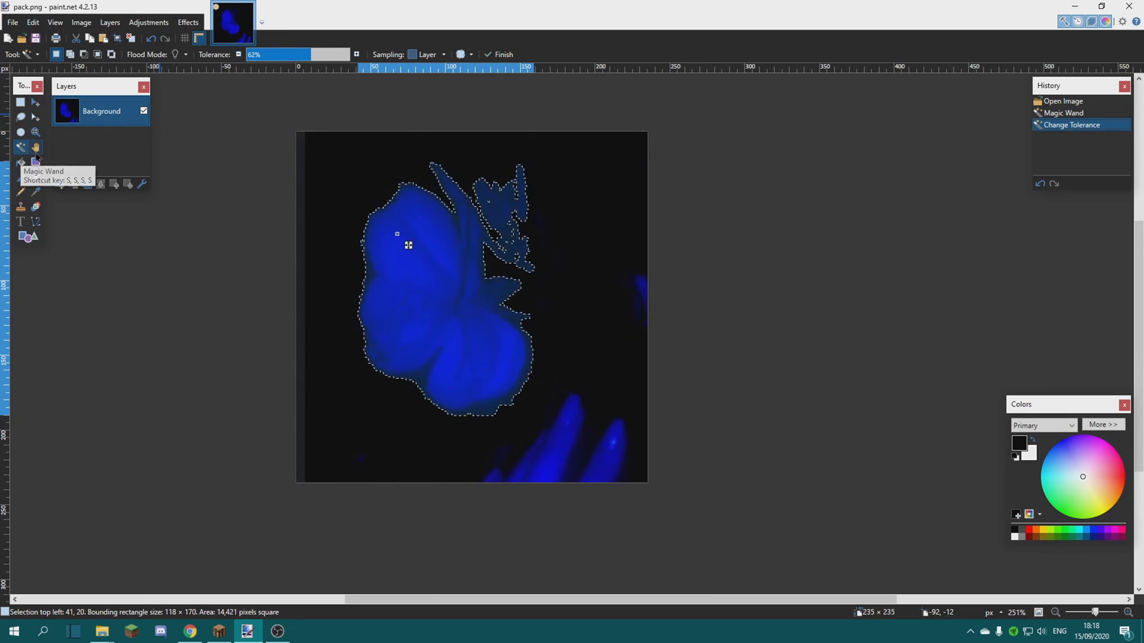
Step: Select the entire 235×235 image with Rectangle Select
click(21, 102)
key(ctrl+d)
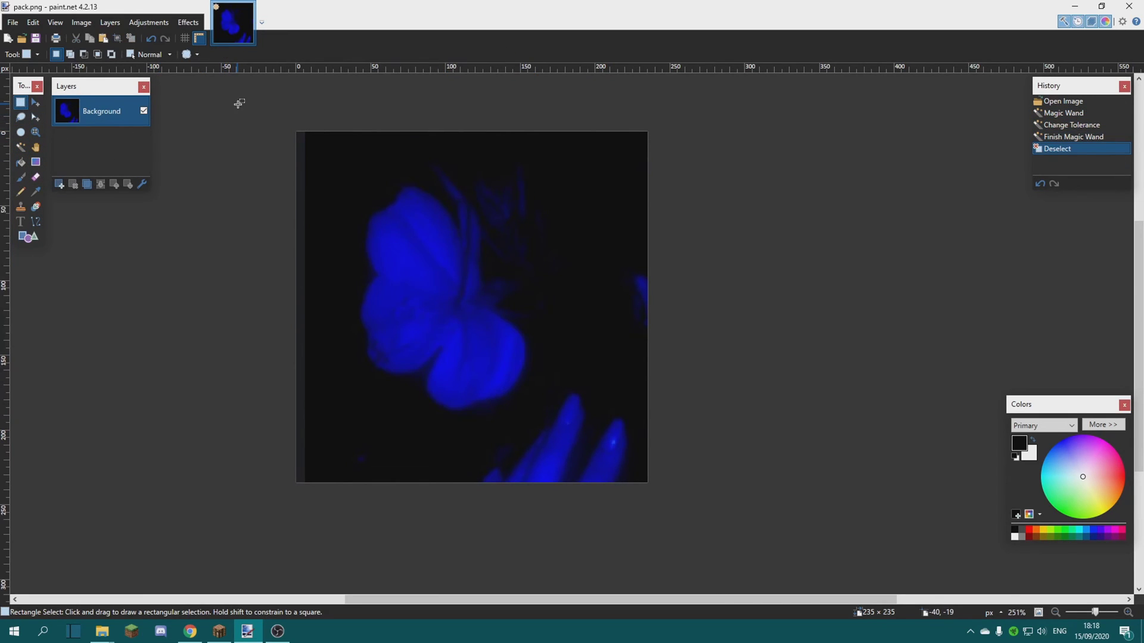
drag(288, 137, 730, 512)
click(727, 521)
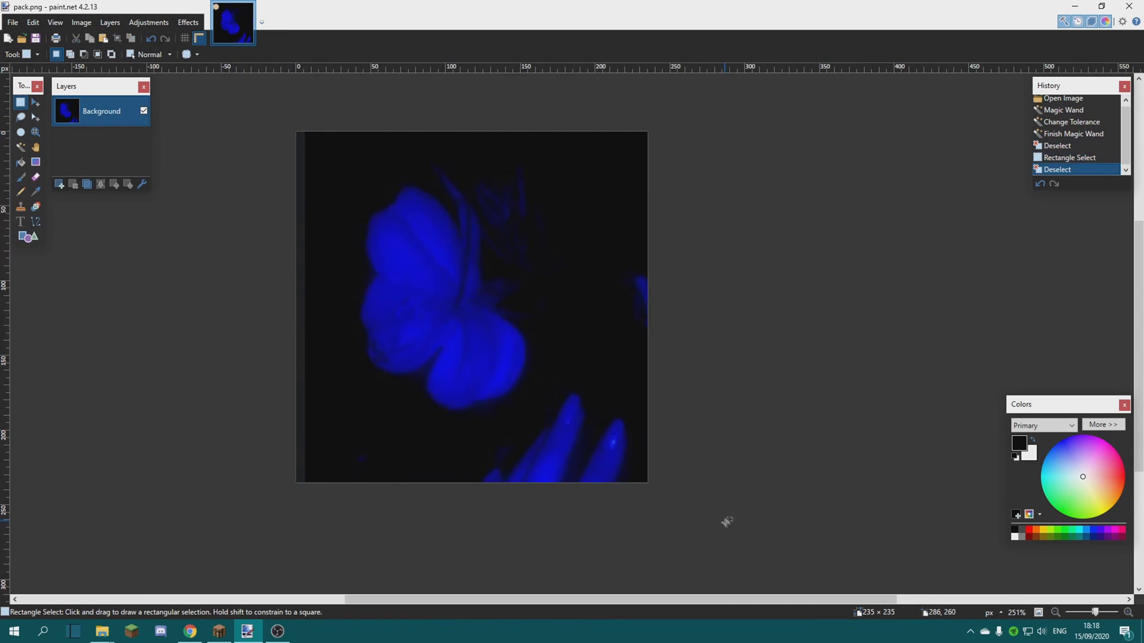
drag(634, 451, 296, 131)
click(334, 131)
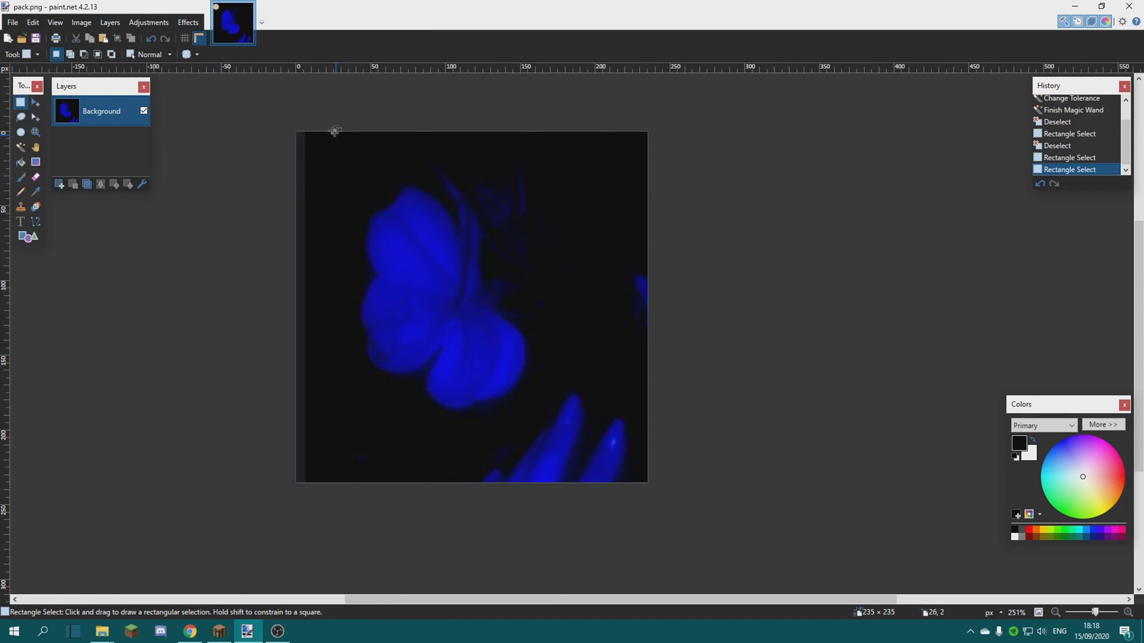
drag(264, 87, 789, 528)
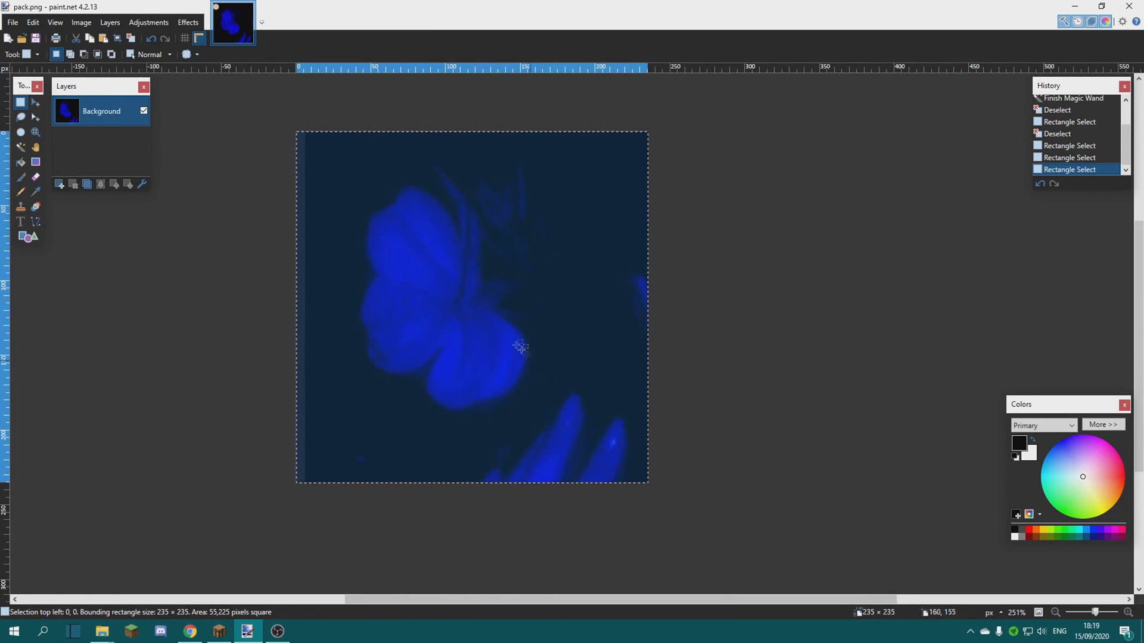
click(283, 137)
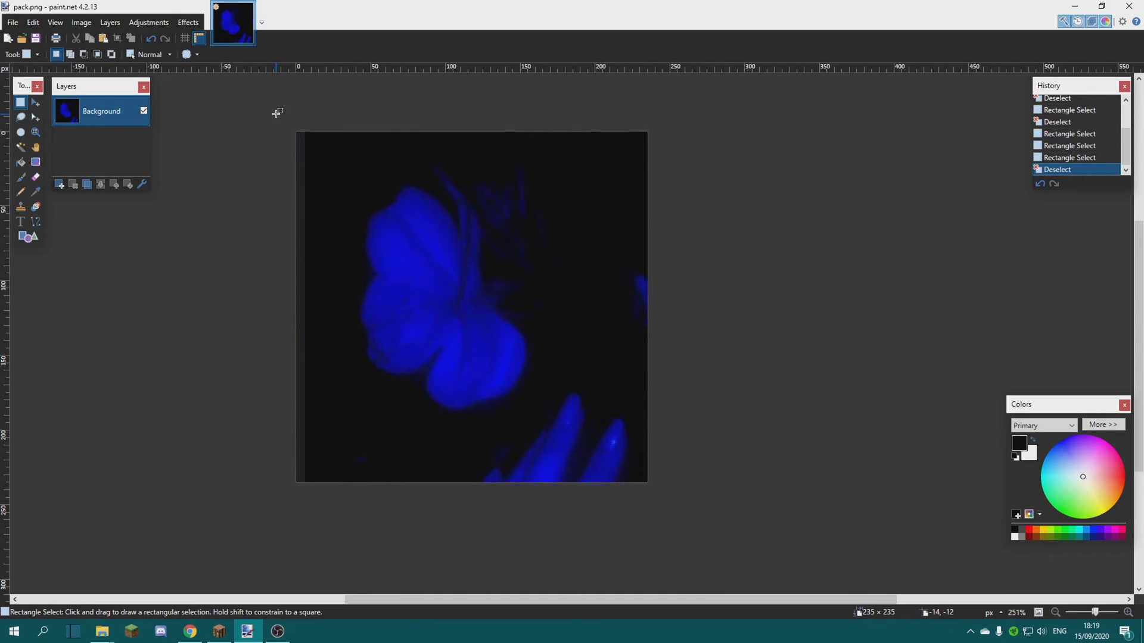
drag(275, 111, 759, 587)
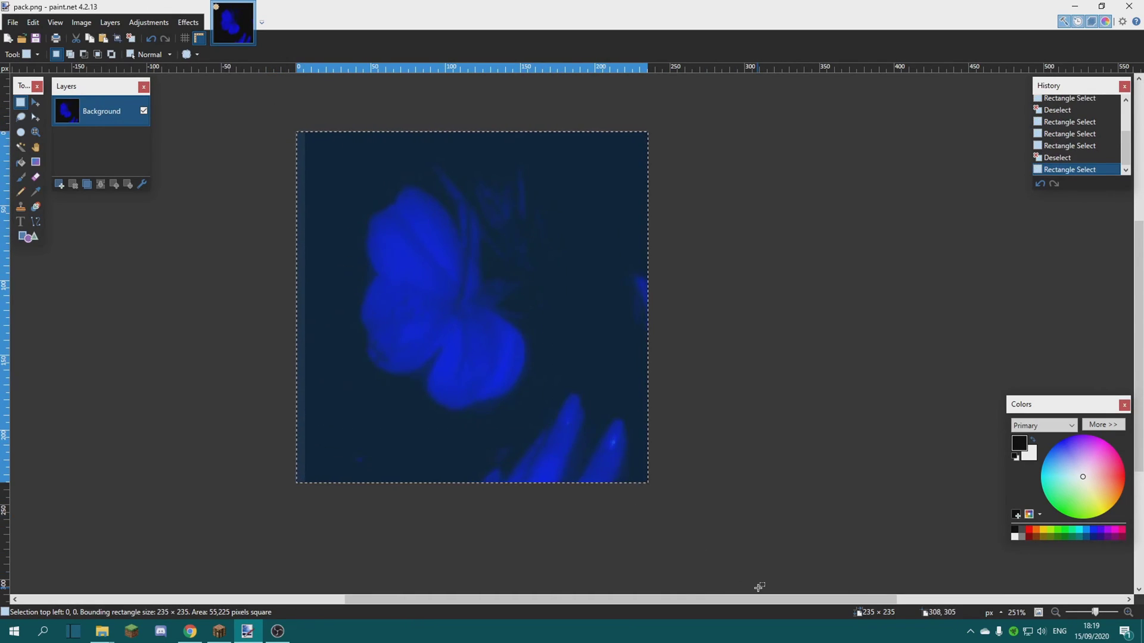
click(150, 21)
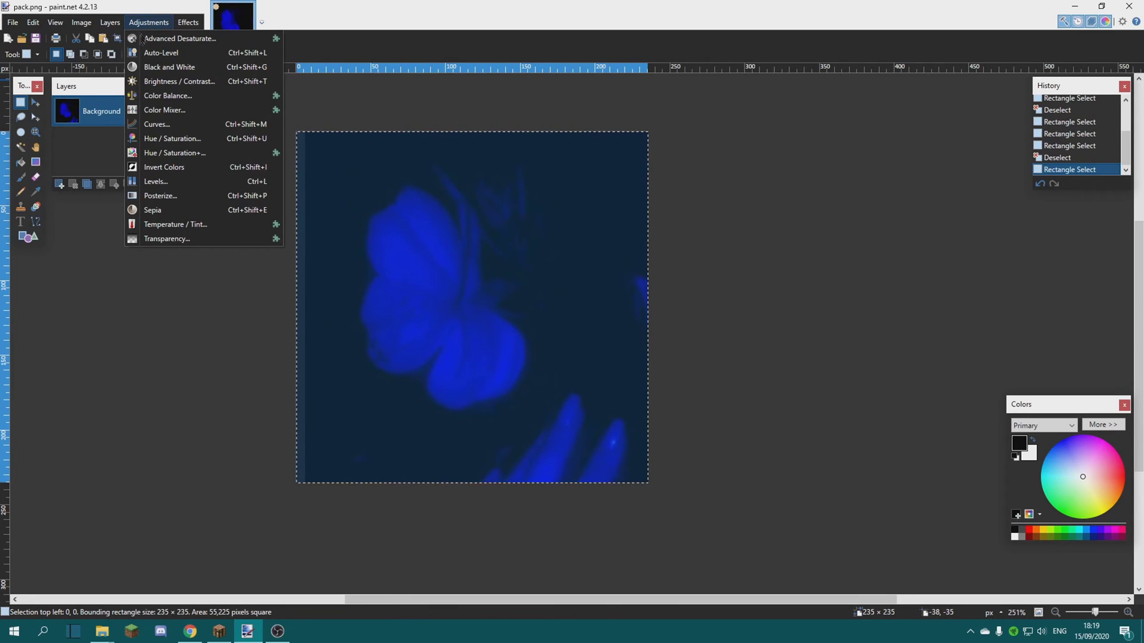
Step: Apply Hue / Saturation with hue about 117 to turn the flower red, then deselect
click(149, 143)
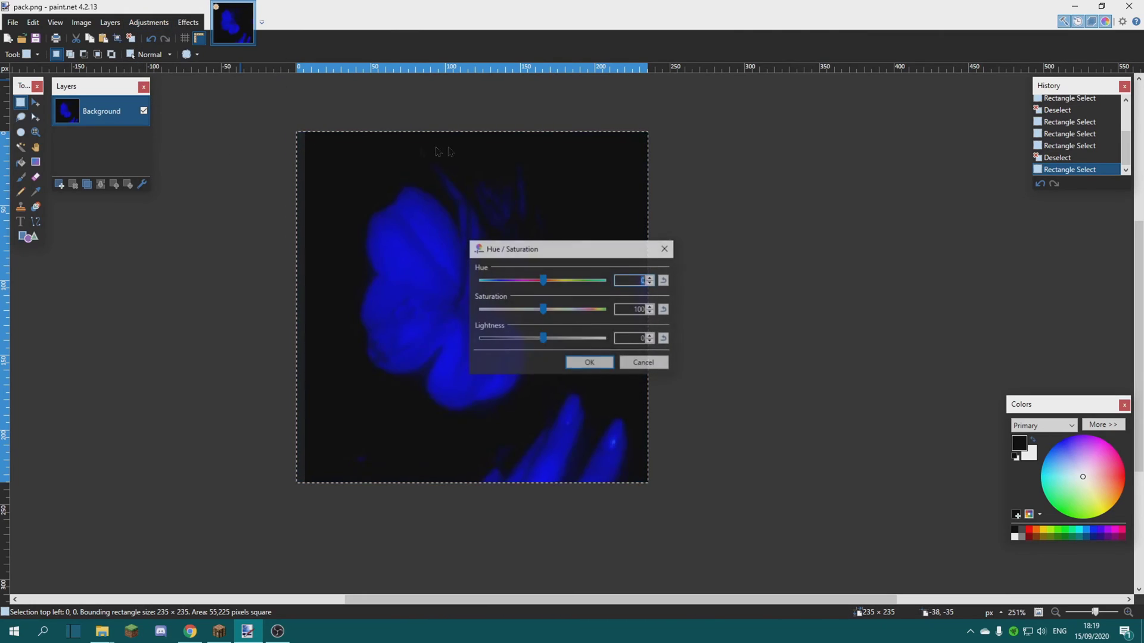
drag(559, 249, 850, 241)
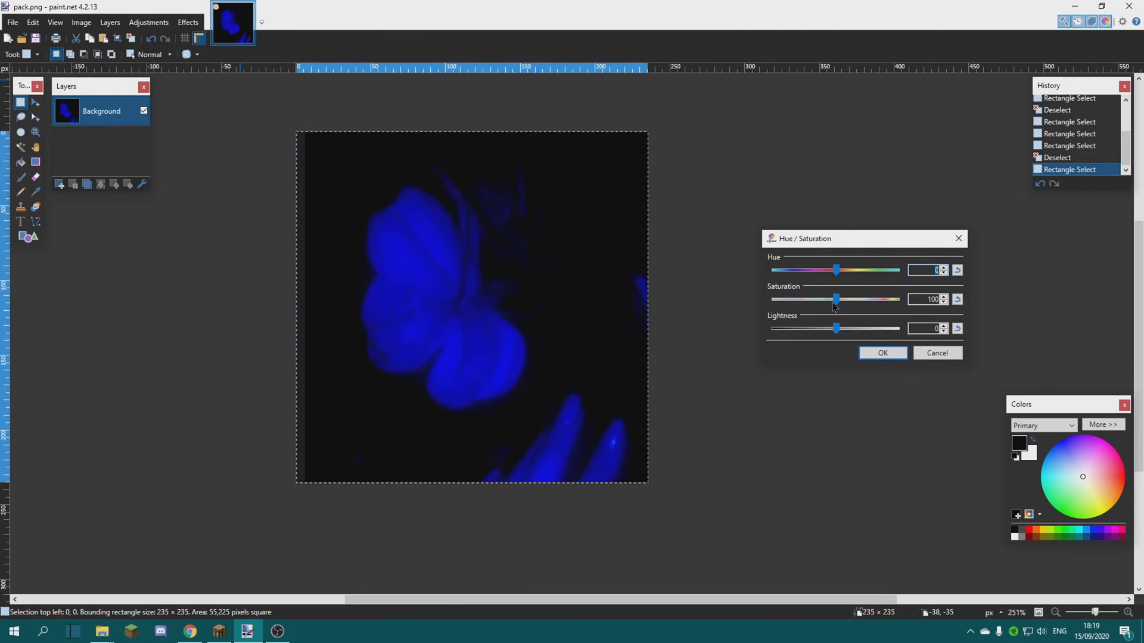
drag(833, 305, 838, 340)
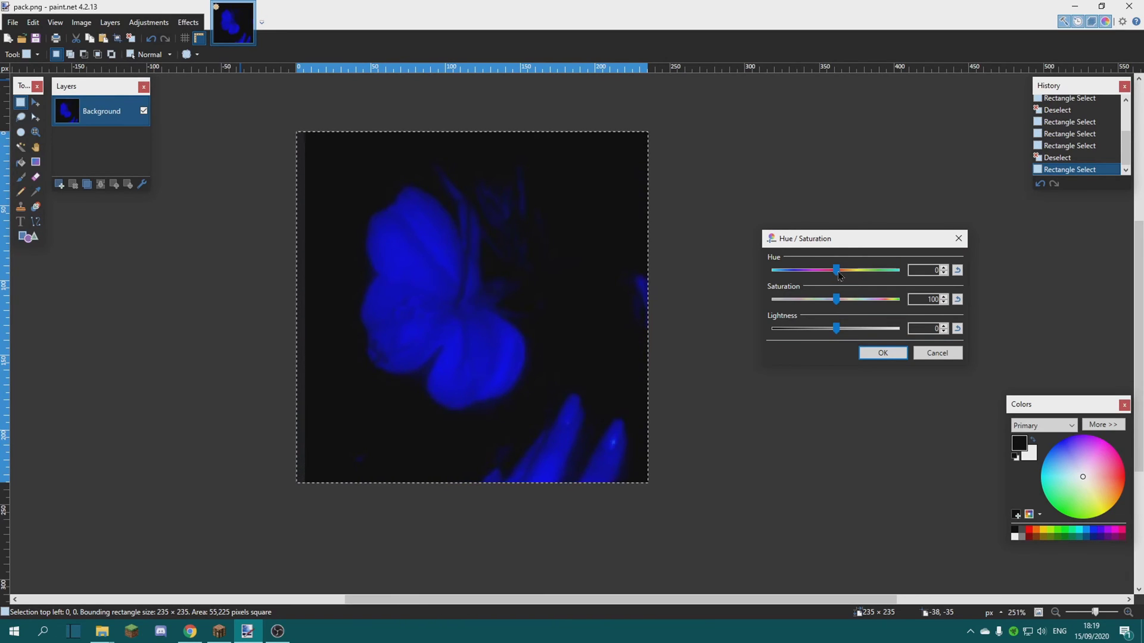
drag(838, 275, 875, 292)
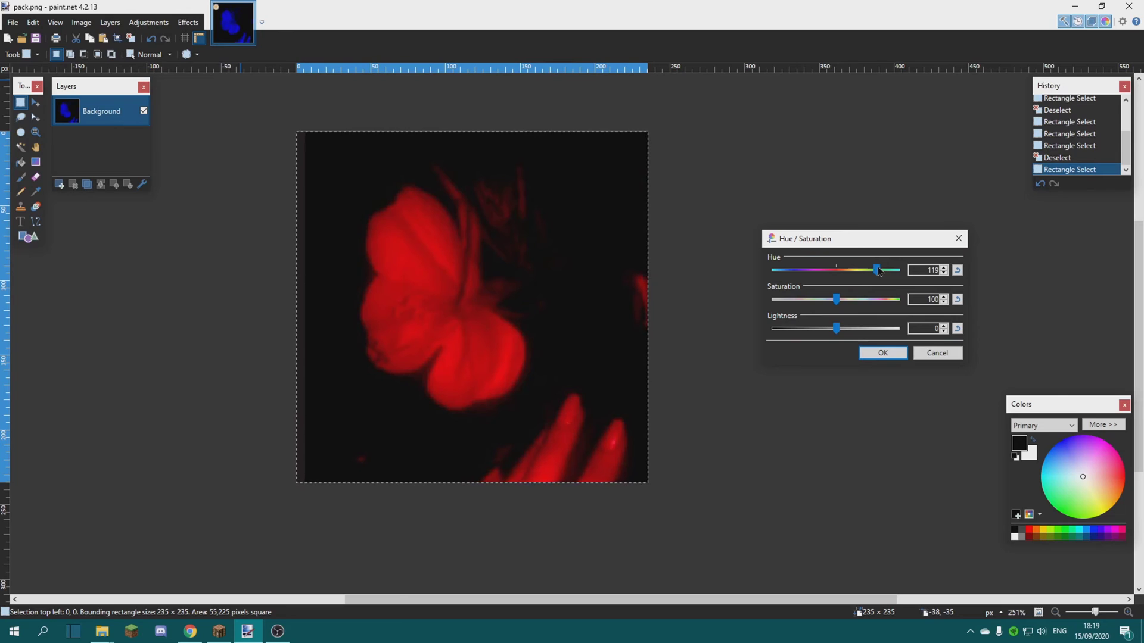
drag(877, 273, 876, 278)
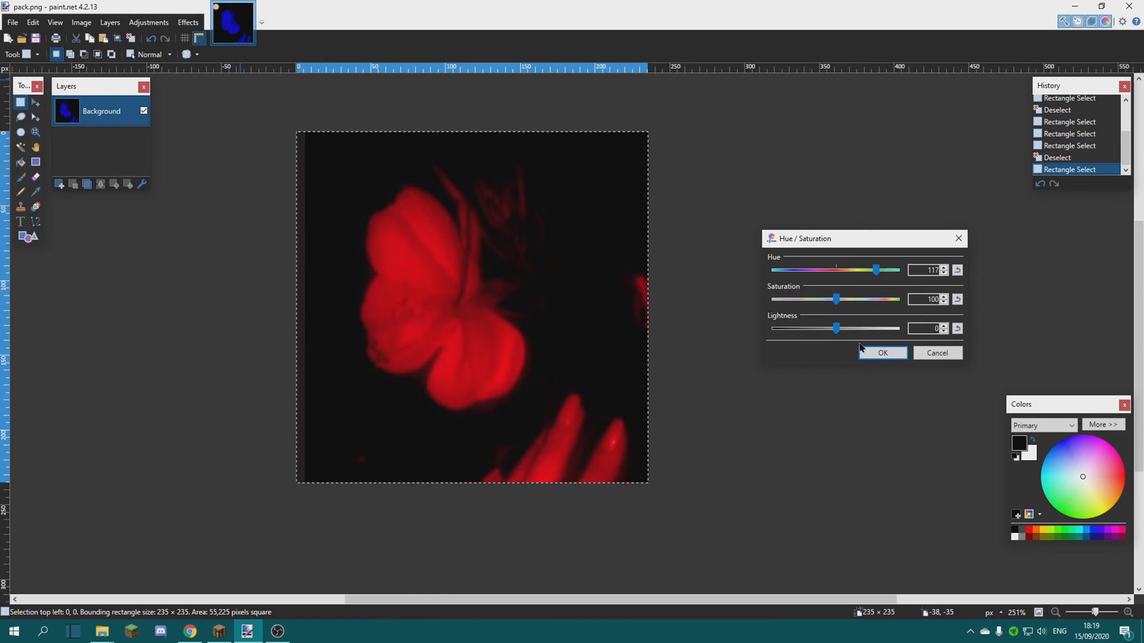
click(861, 349)
click(679, 352)
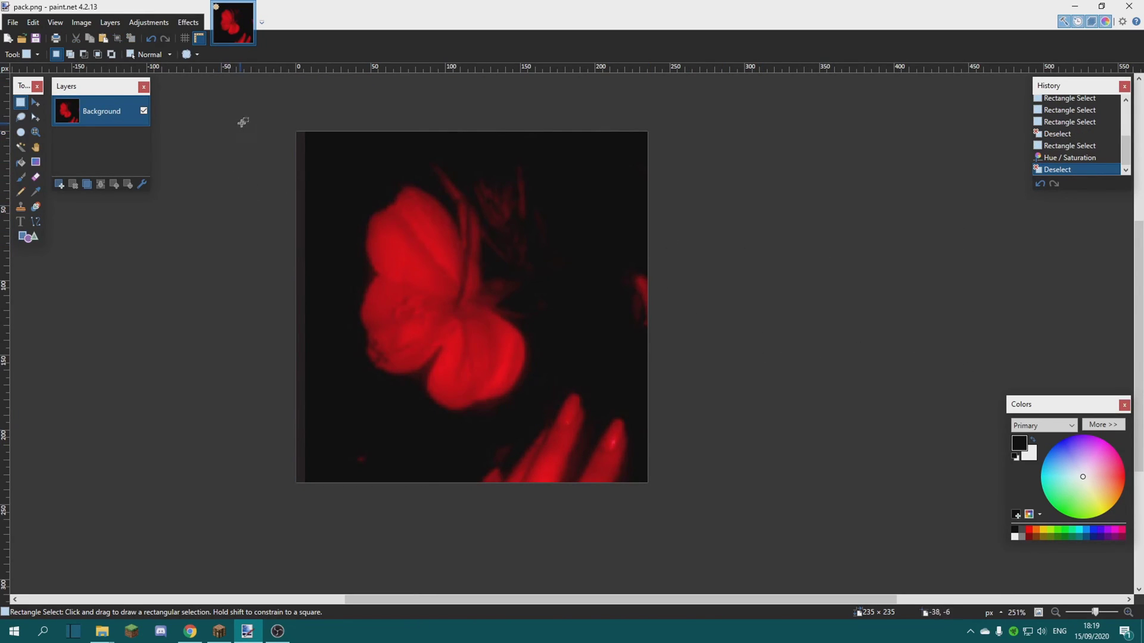
Step: Switch from paint.net to the Blue Sea 64x File Explorer window
drag(243, 122, 655, 489)
click(325, 589)
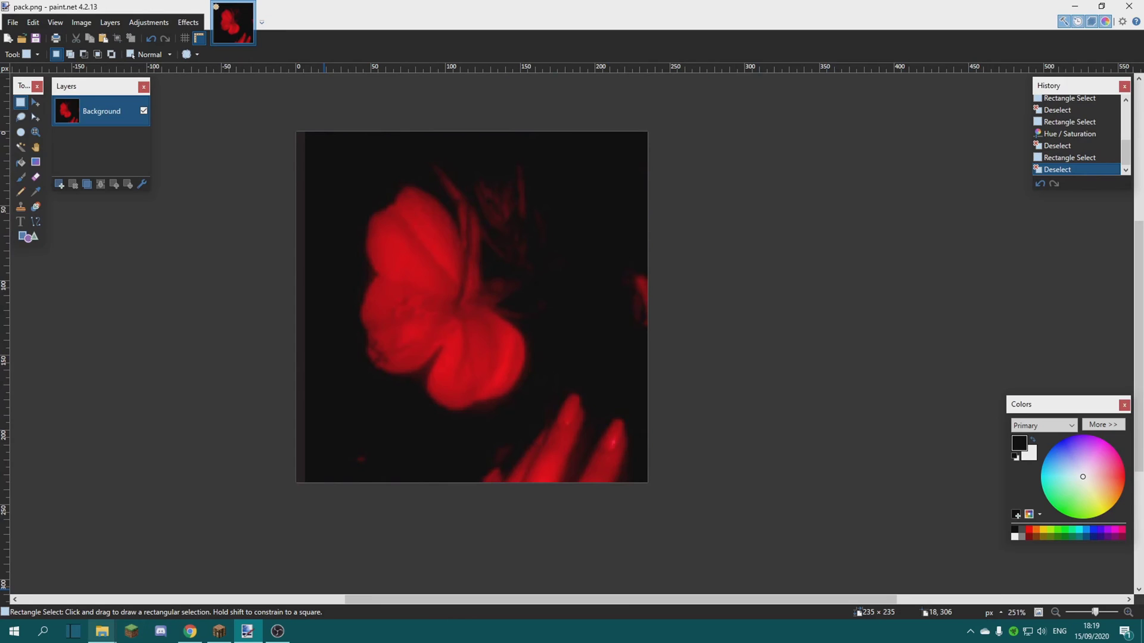
click(103, 631)
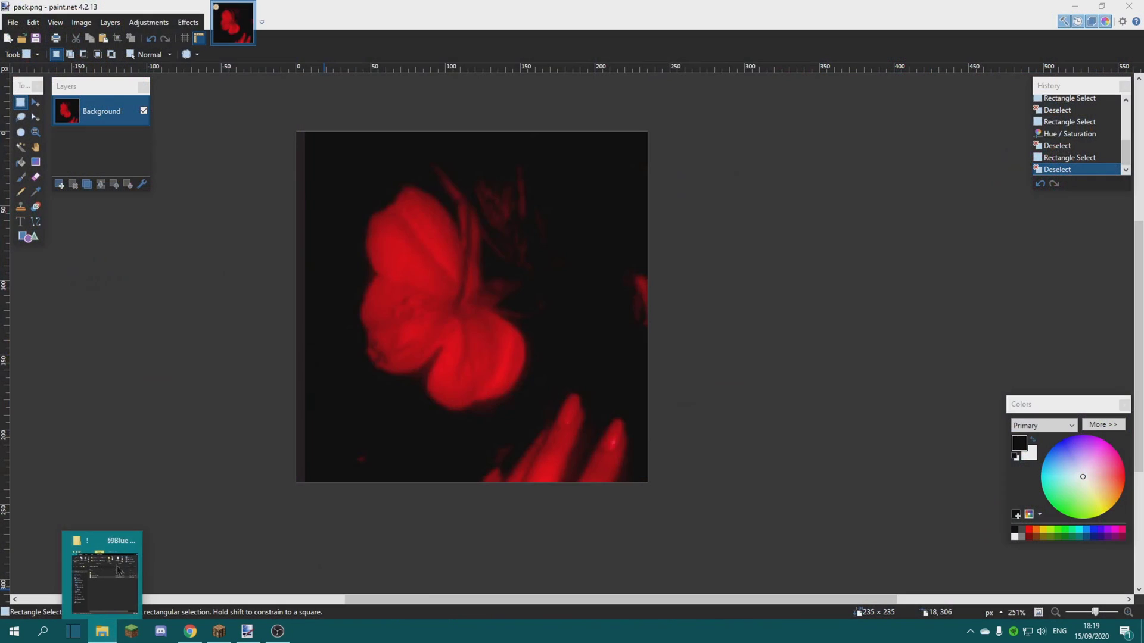
click(137, 580)
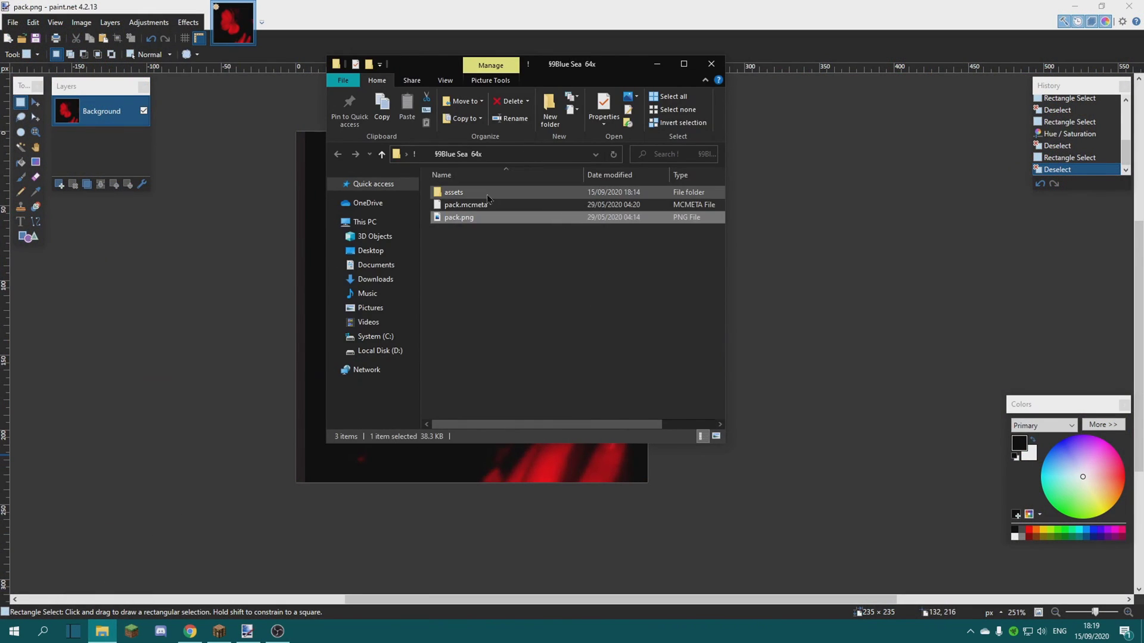
Step: Open assets › minecraft › textures › items, moving the window off the image
double_click(454, 192)
drag(553, 74, 842, 115)
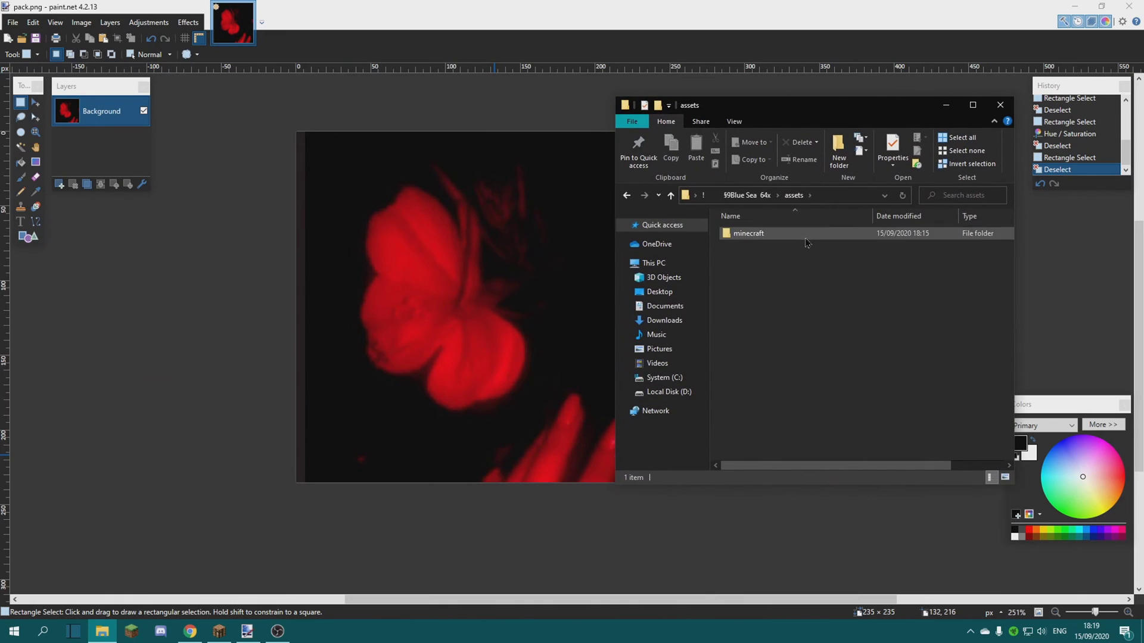
double_click(768, 234)
double_click(774, 246)
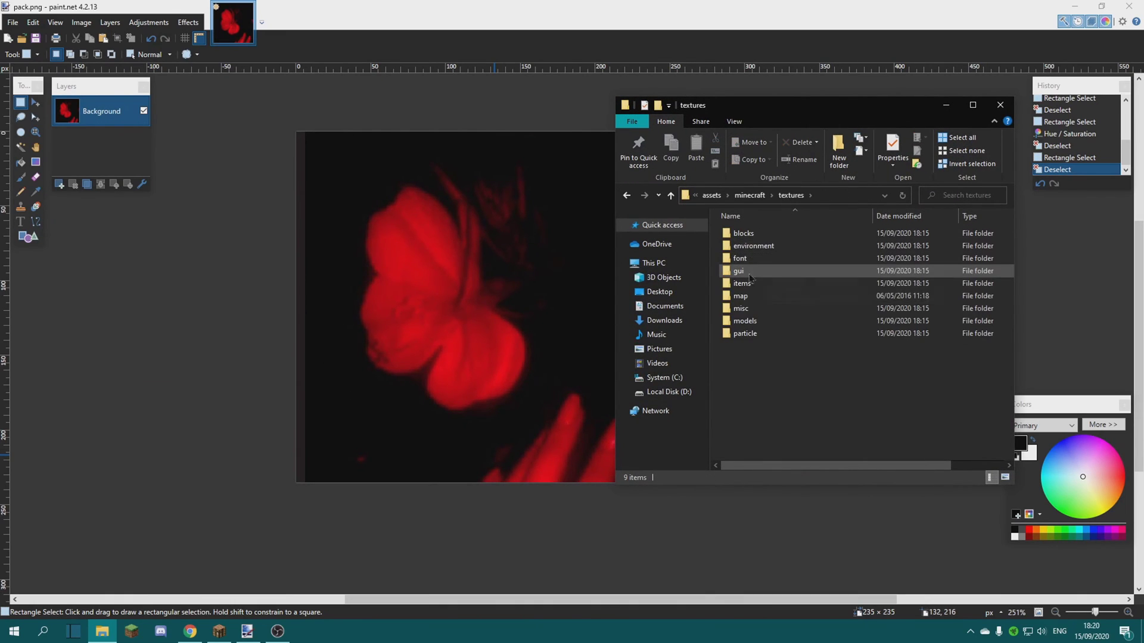
drag(795, 108, 860, 108)
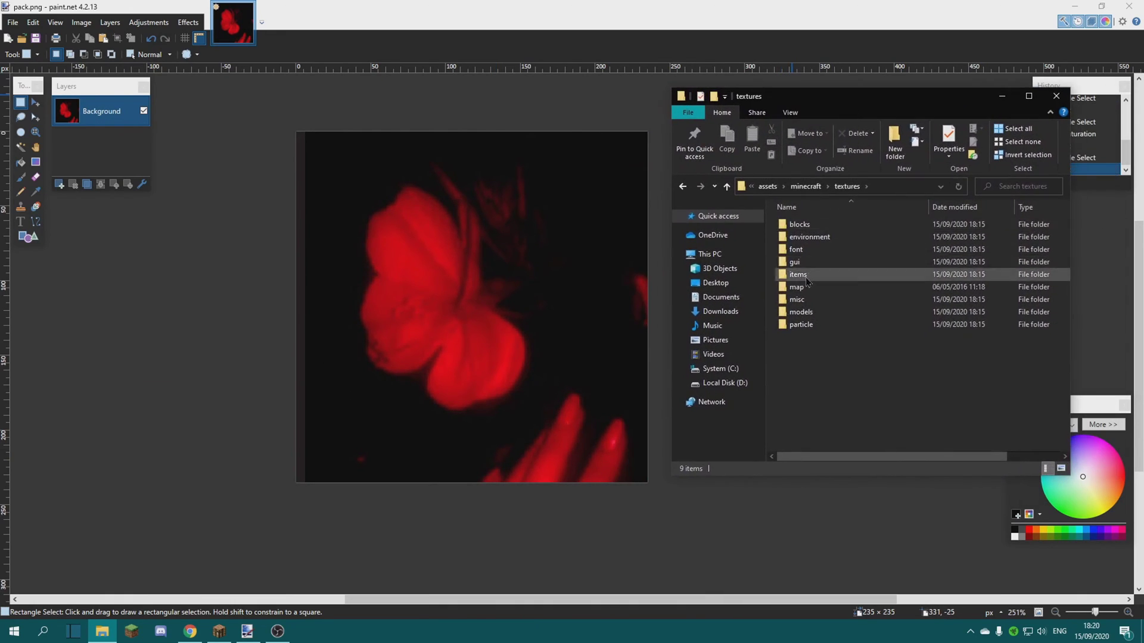
double_click(809, 277)
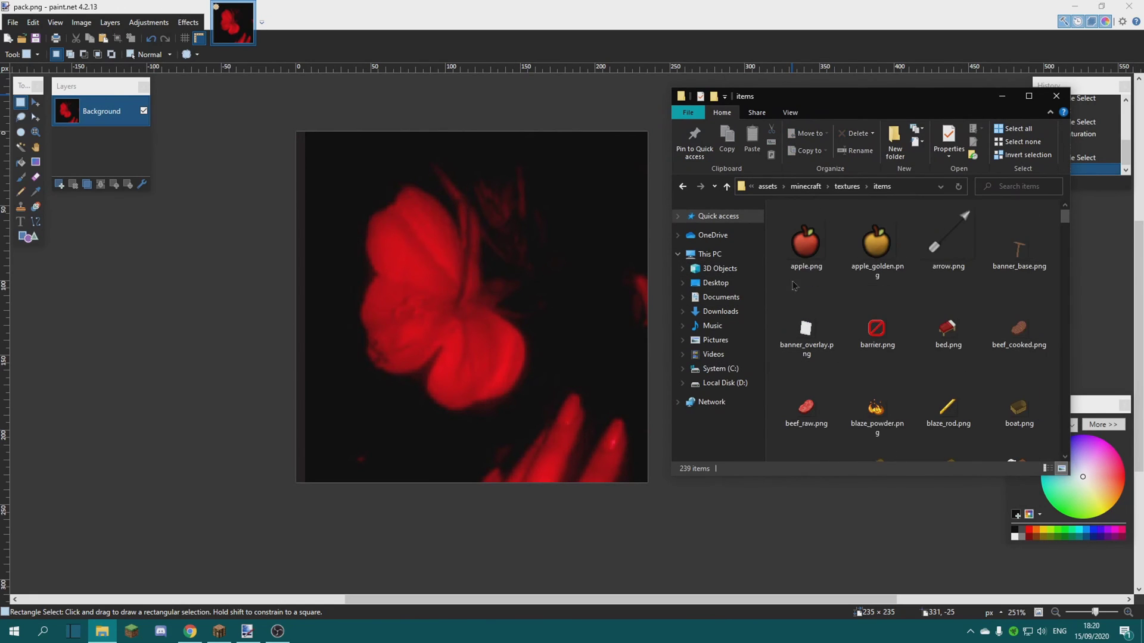
Step: Select the diamond item textures in the items folder
click(829, 256)
scroll(1013, 250, down, 5)
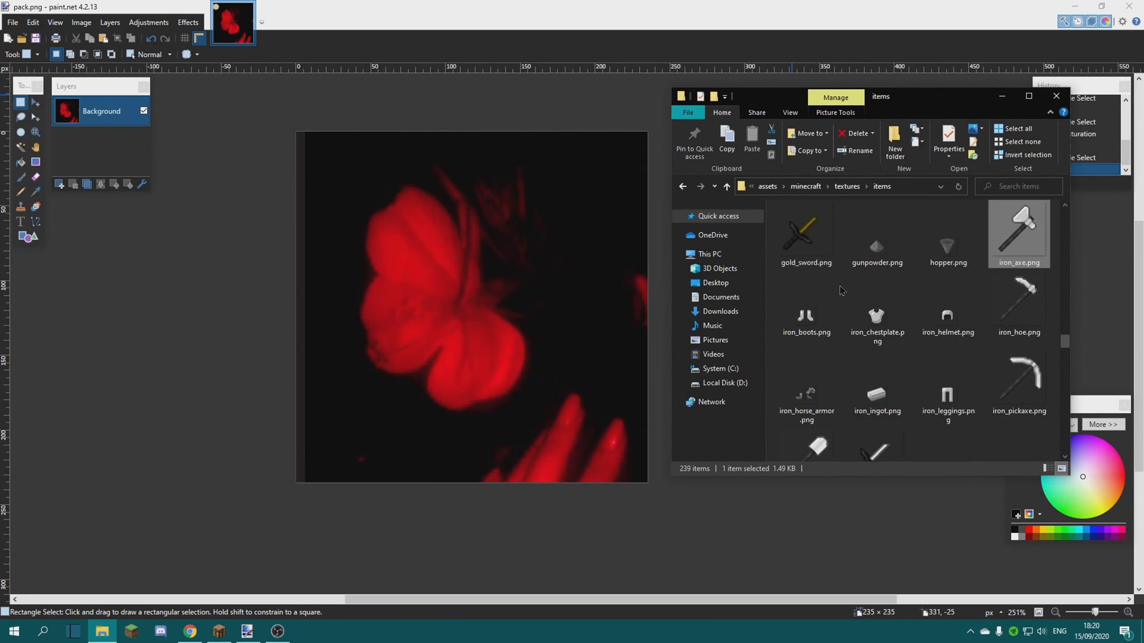
key(d)
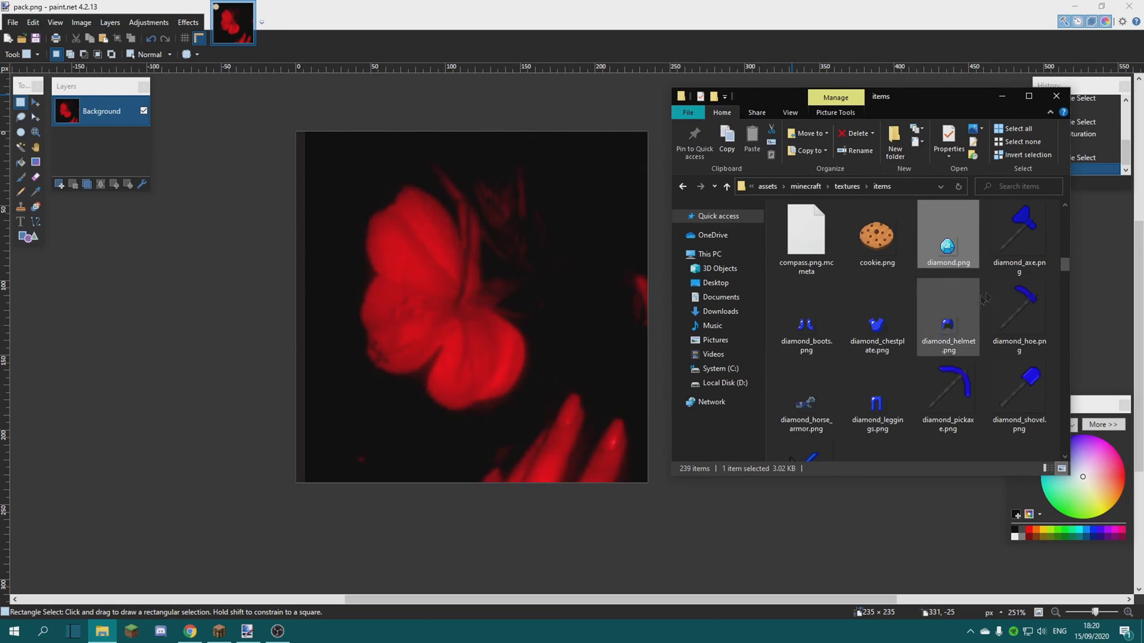
ctrl+click(850, 424)
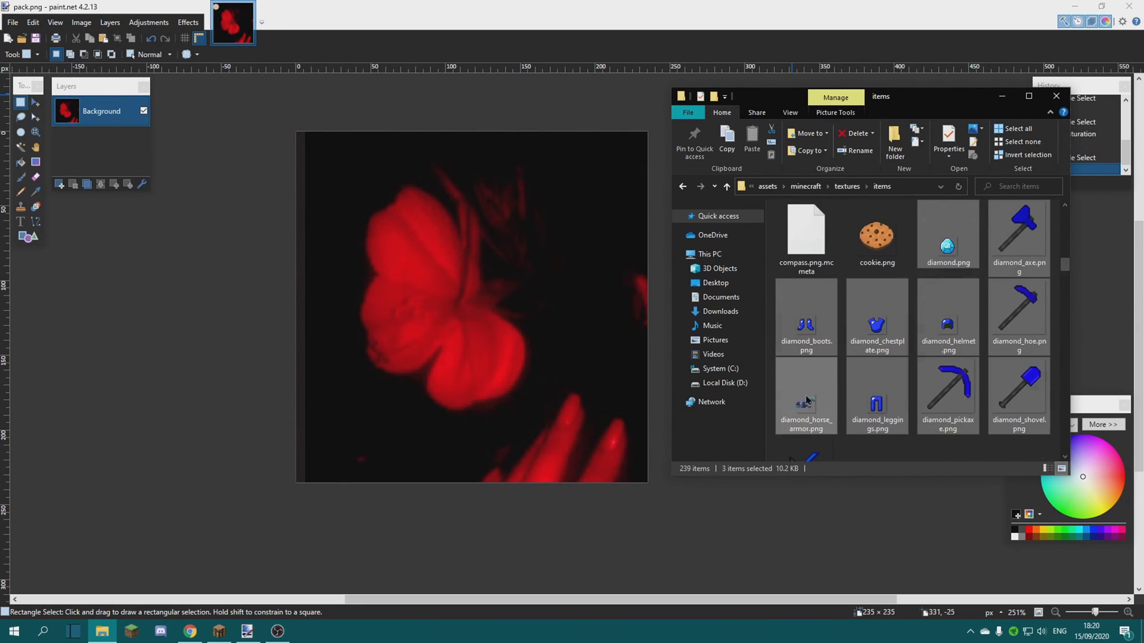
scroll(864, 410, down, 3)
scroll(833, 334, up, 1)
shift+click(816, 306)
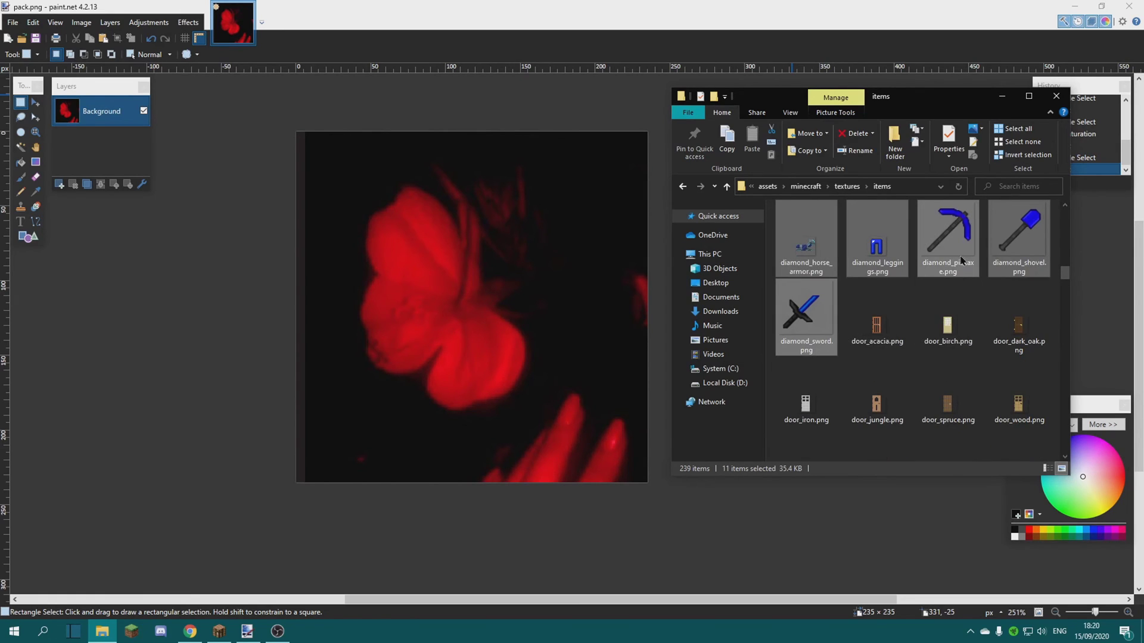
scroll(960, 260, up, 8)
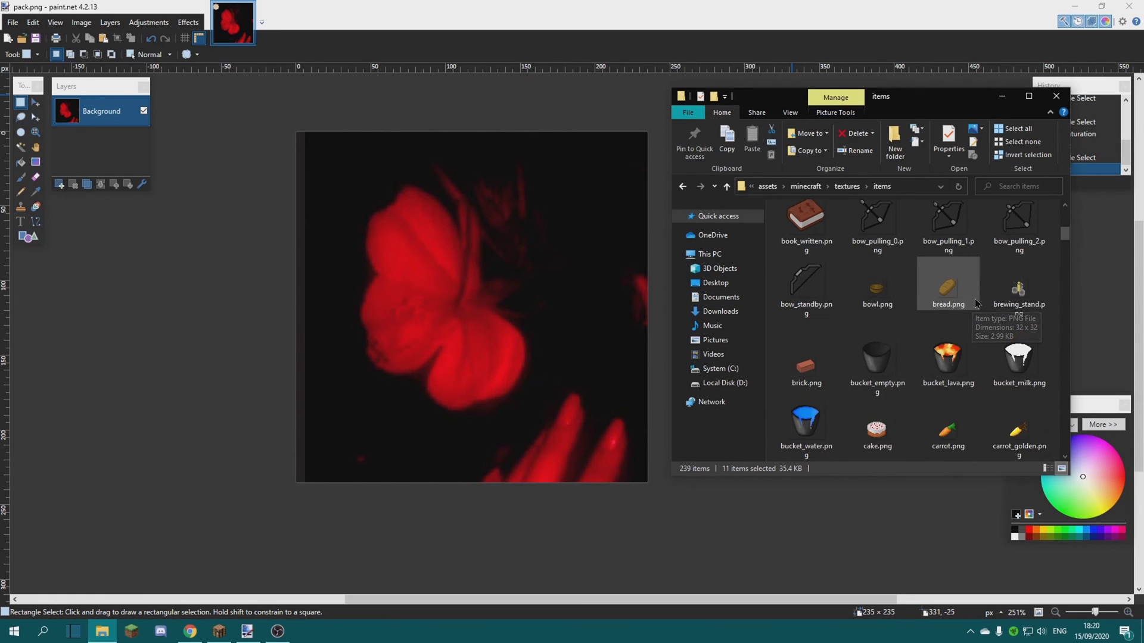
scroll(975, 305, down, 12)
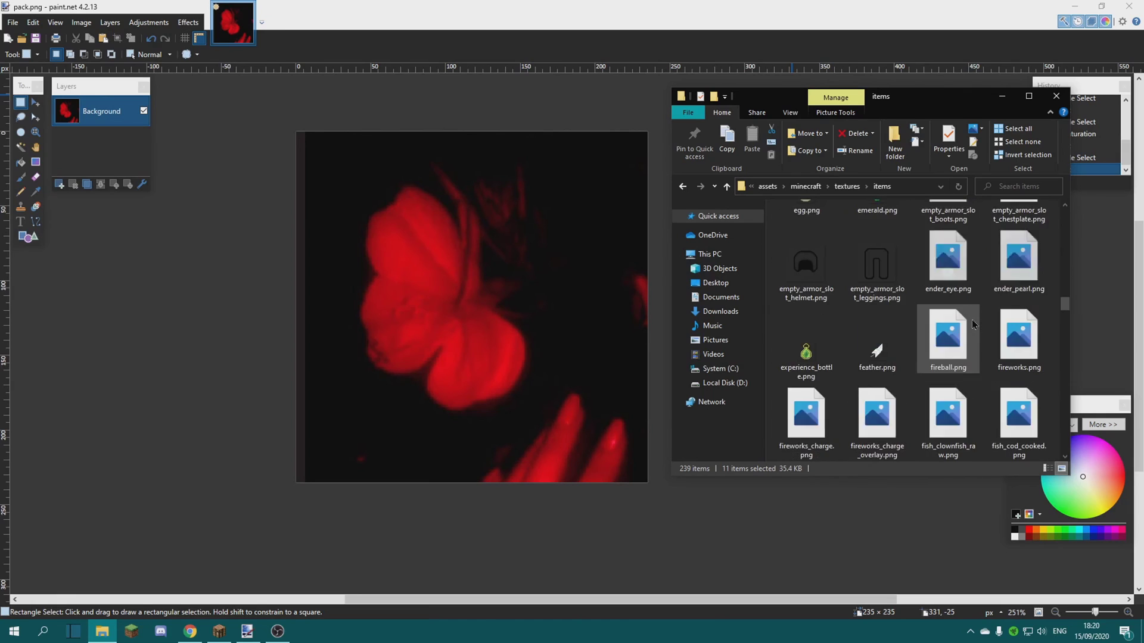
scroll(974, 324, up, 8)
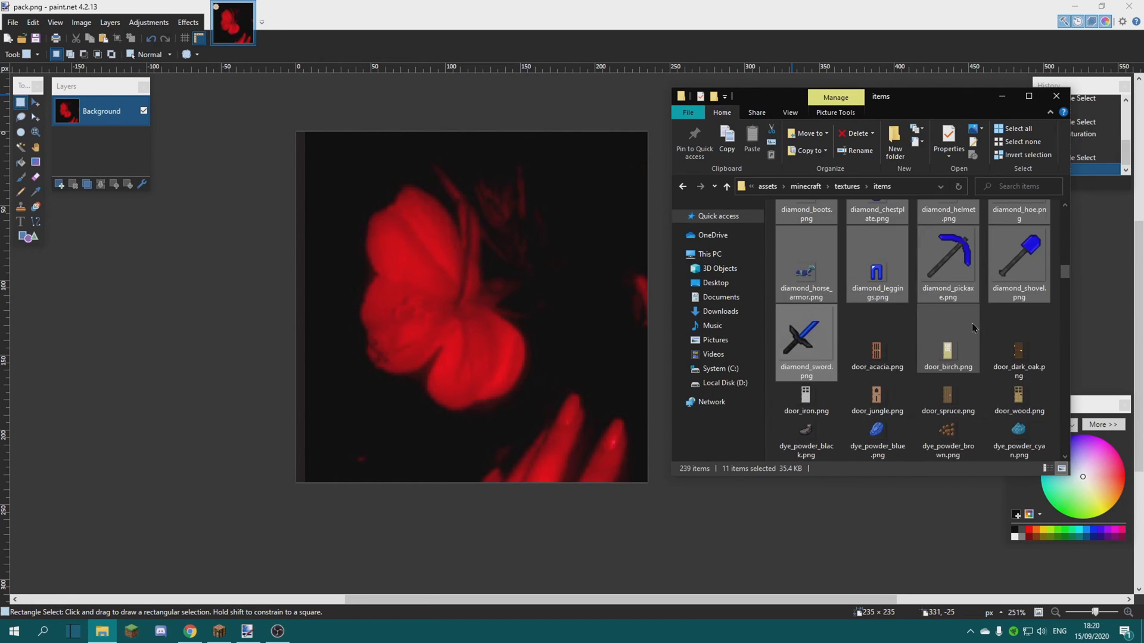
scroll(974, 326, down, 3)
scroll(989, 316, down, 3)
scroll(1013, 313, up, 6)
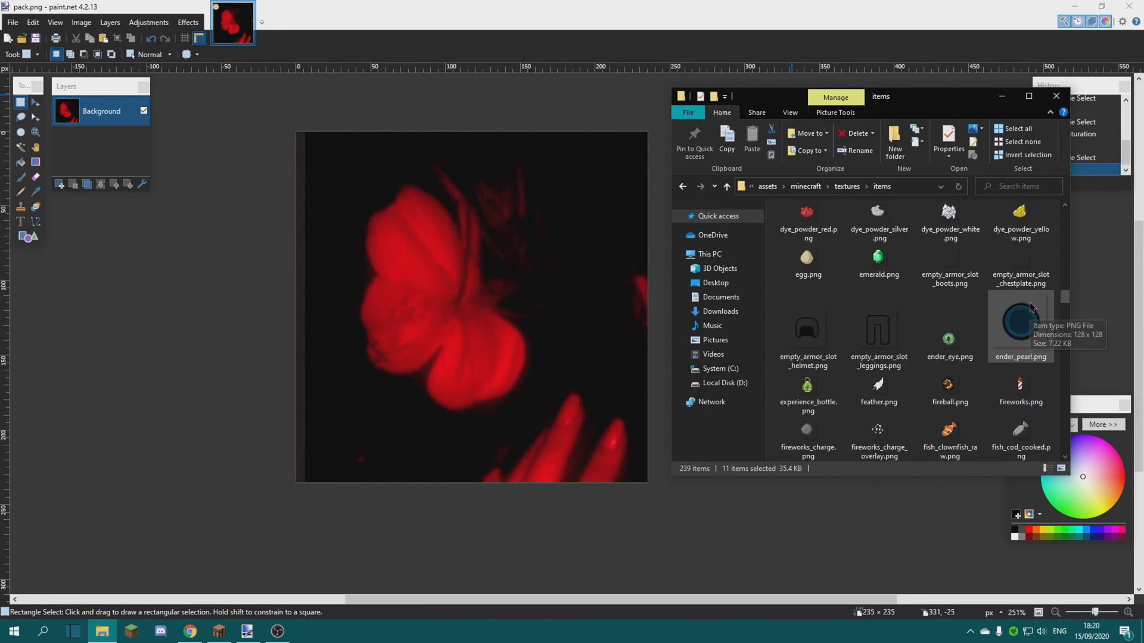
scroll(1035, 369, down, 3)
Step: Add fishing_rod_uncast.png and potato.png, then drag all 13 files into paint.net
ctrl+click(1030, 349)
scroll(1030, 348, down, 3)
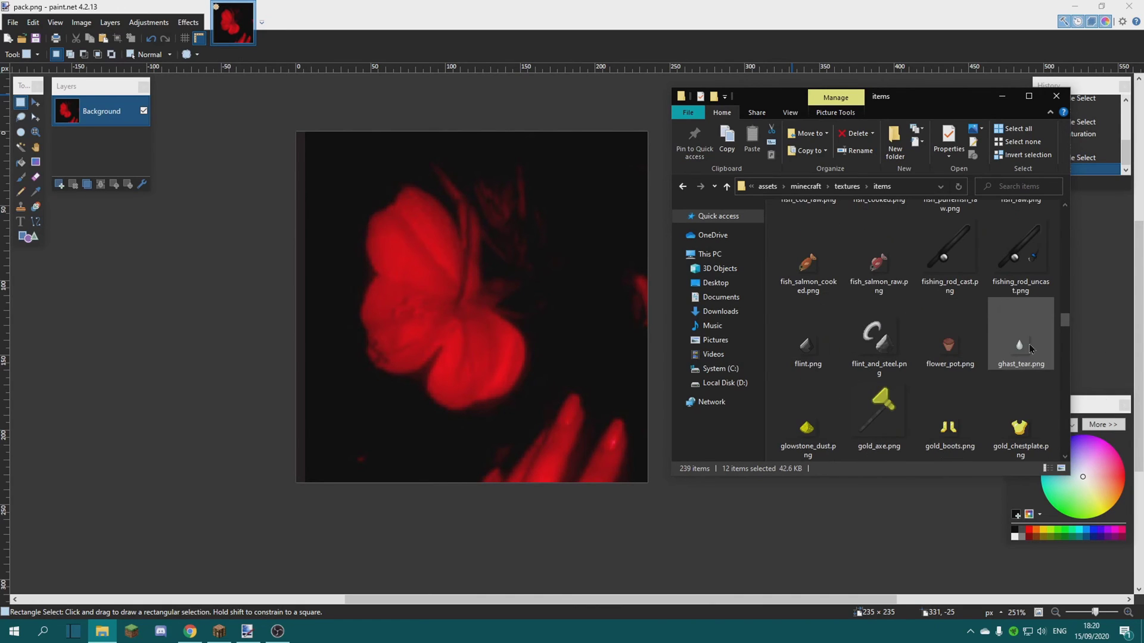
scroll(1035, 264, down, 10)
ctrl+click(1034, 266)
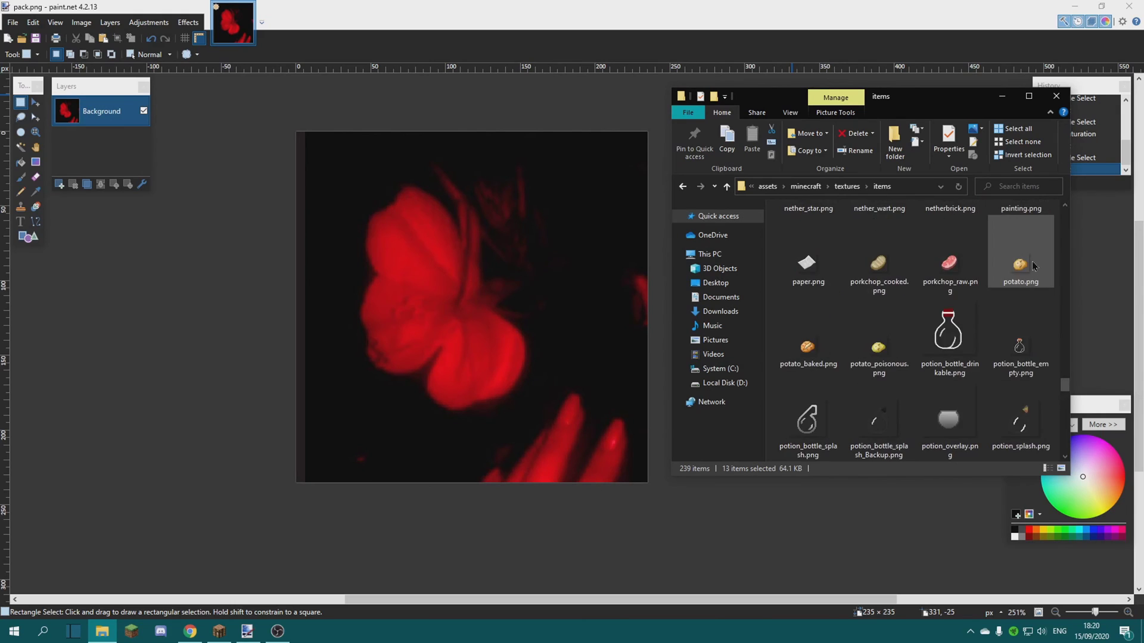
scroll(1034, 267, down, 5)
scroll(1032, 266, down, 10)
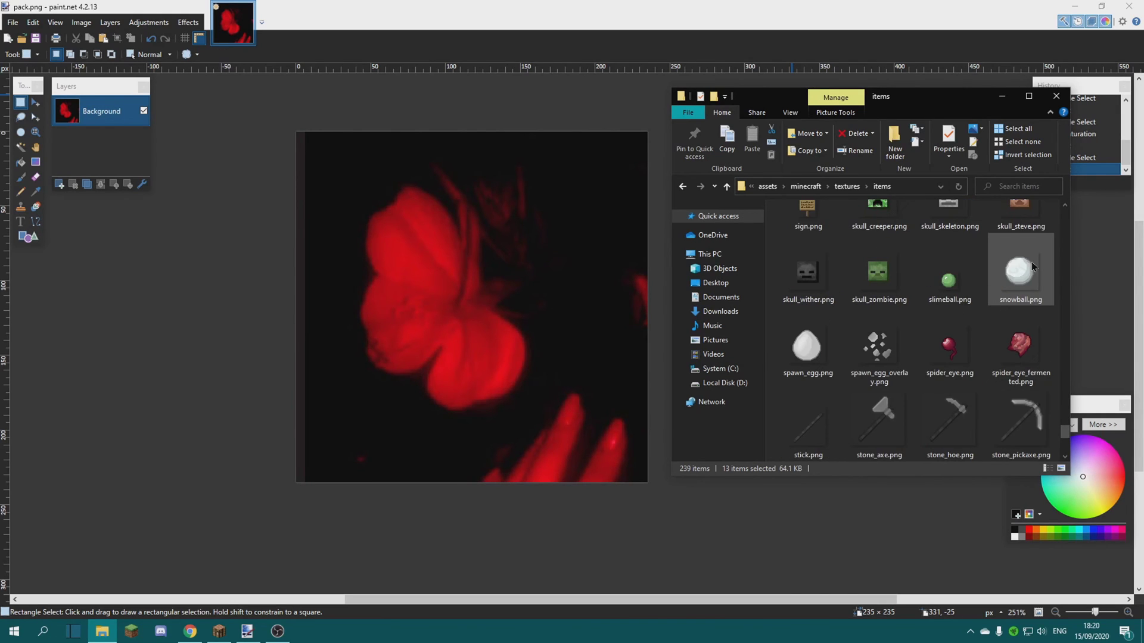
scroll(1033, 267, up, 15)
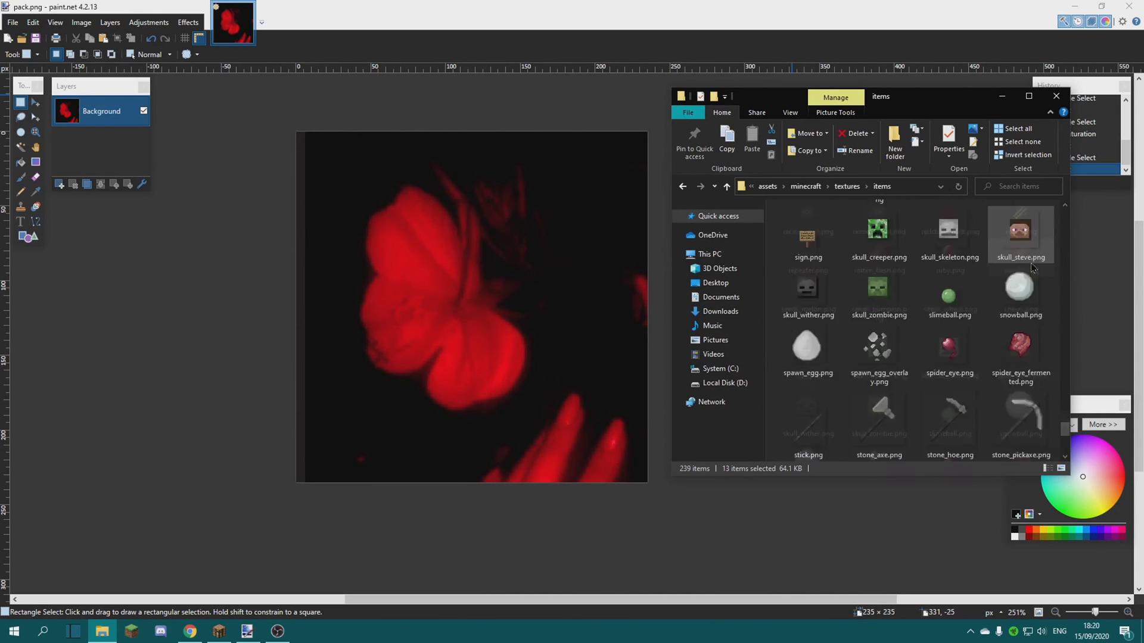
scroll(1034, 274, up, 10)
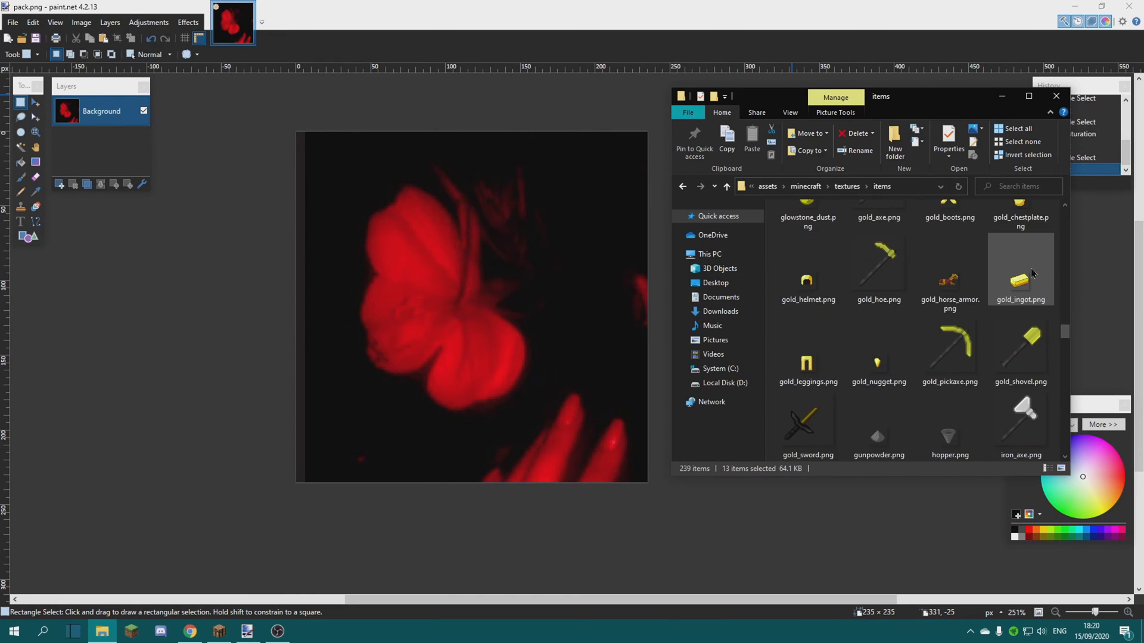
scroll(1036, 275, up, 5)
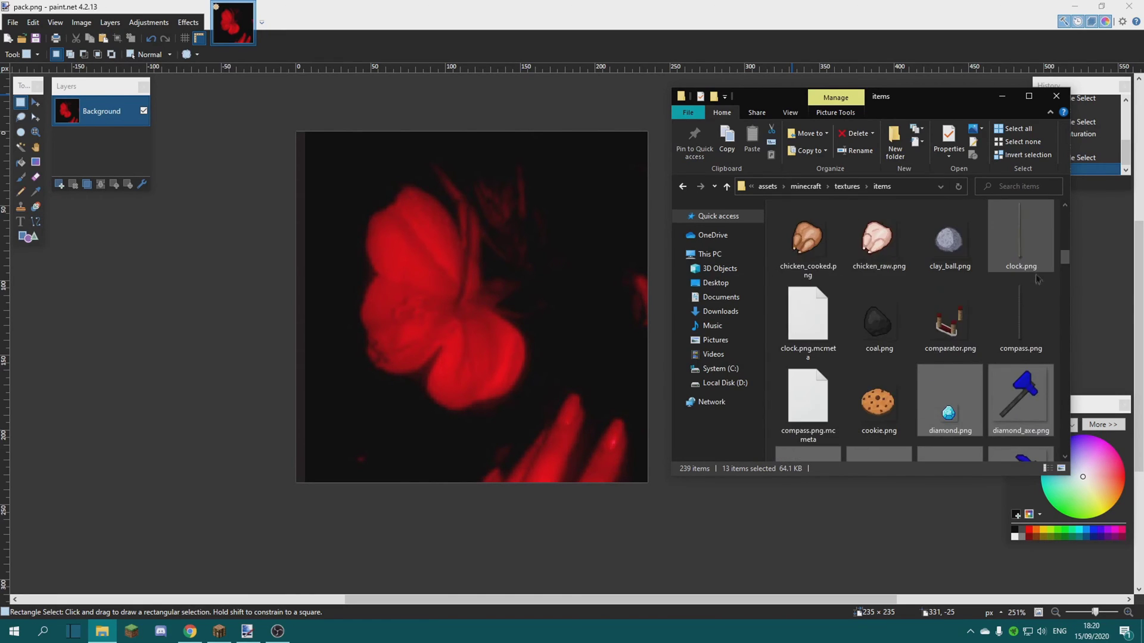
mouse_move(1035, 292)
mouse_down()
mouse_move(1011, 325)
mouse_move(595, 321)
mouse_up()
Step: Open the dropped textures as separate images and hue-shift the diamond hoe to red (Hue 117)
click(609, 338)
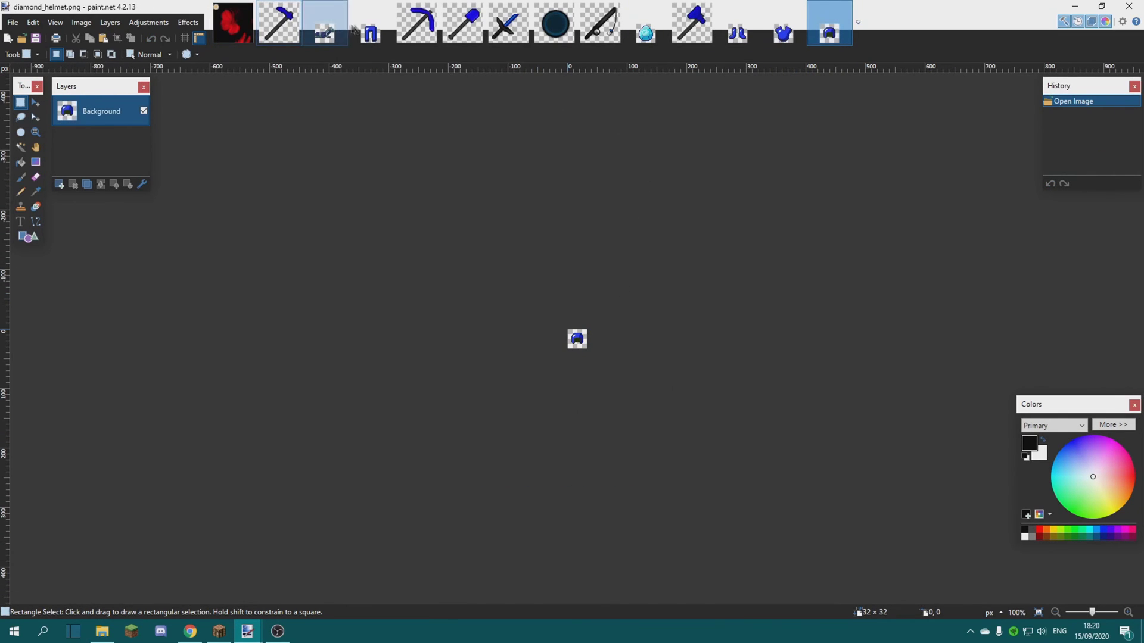
click(292, 32)
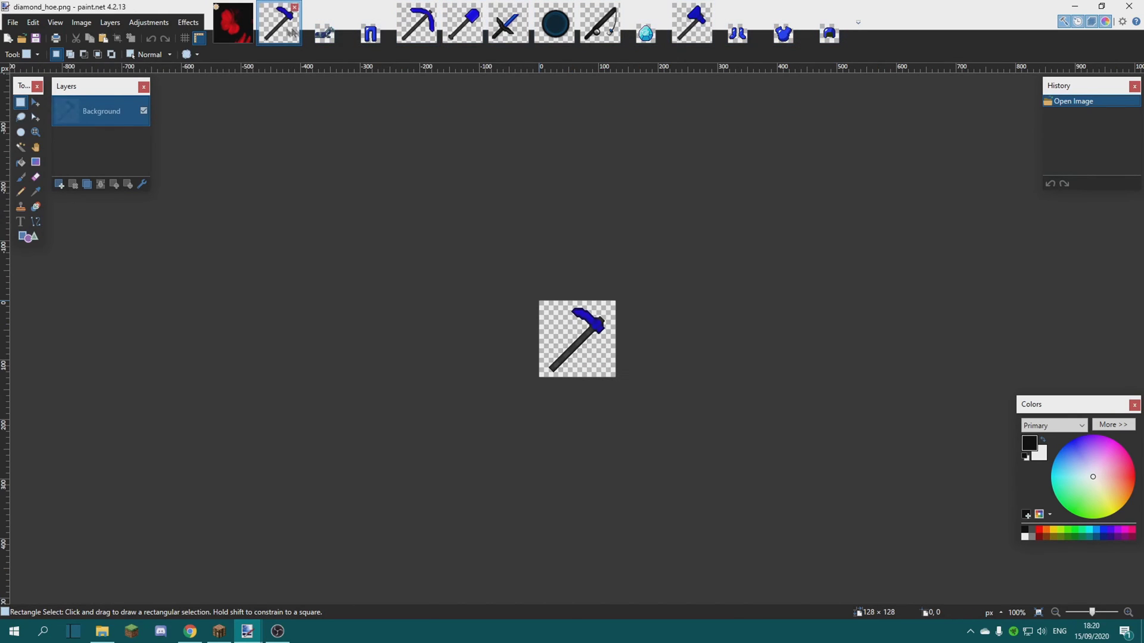
click(149, 23)
click(202, 136)
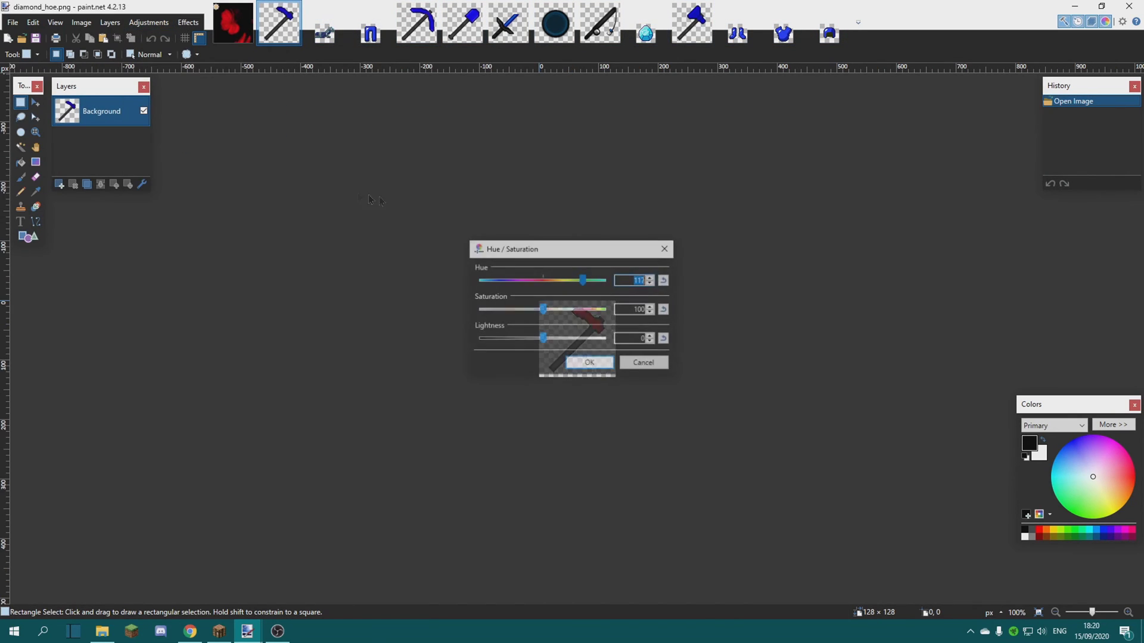
drag(584, 248, 875, 237)
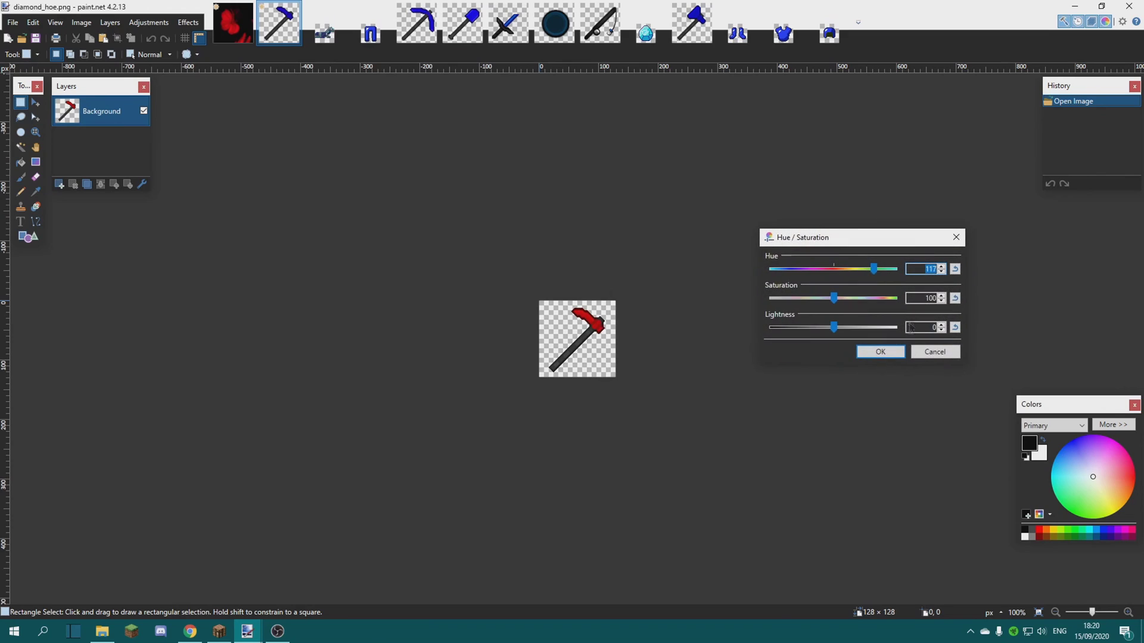
click(880, 352)
Step: Recolour the diamond horse armour red with Hue/Saturation at Hue 117, skipping Curves
click(343, 33)
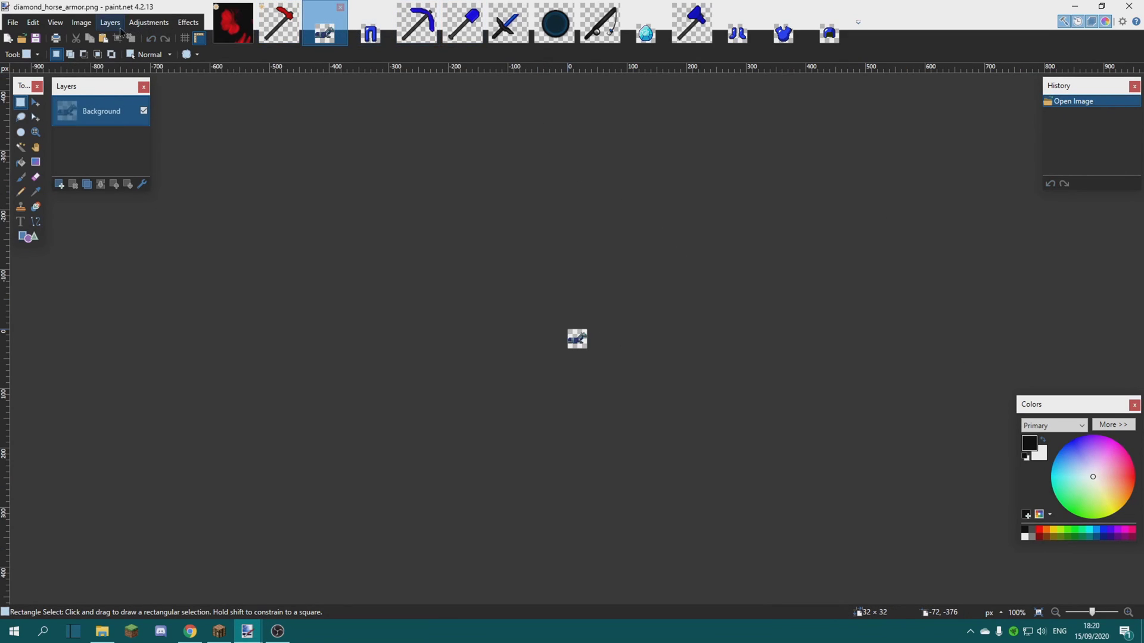
click(149, 22)
click(167, 126)
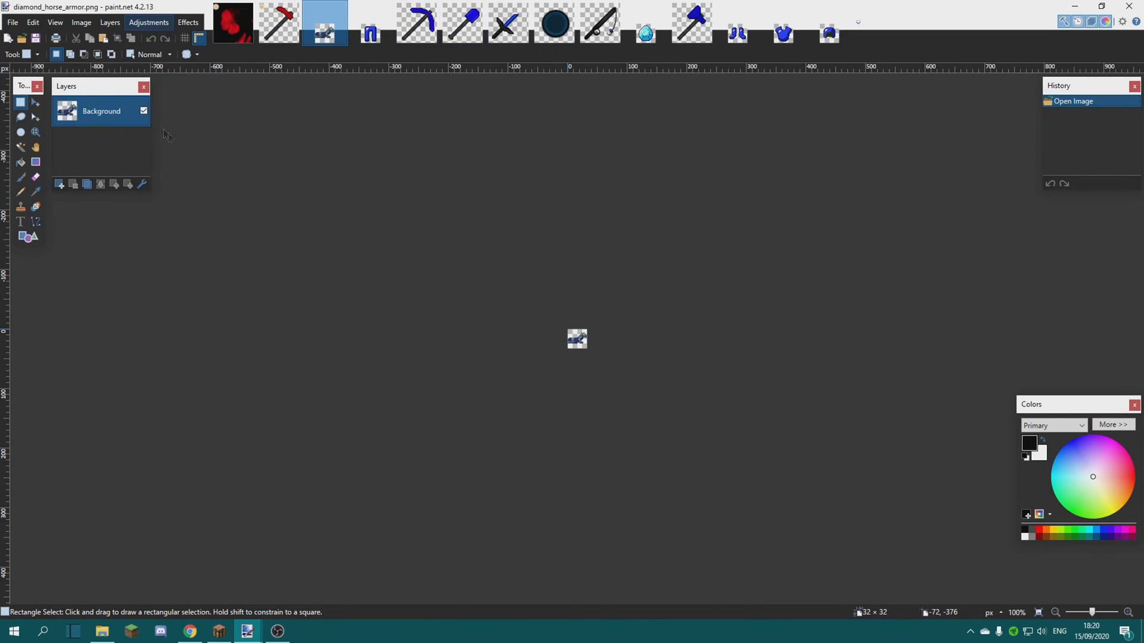
click(651, 189)
click(149, 23)
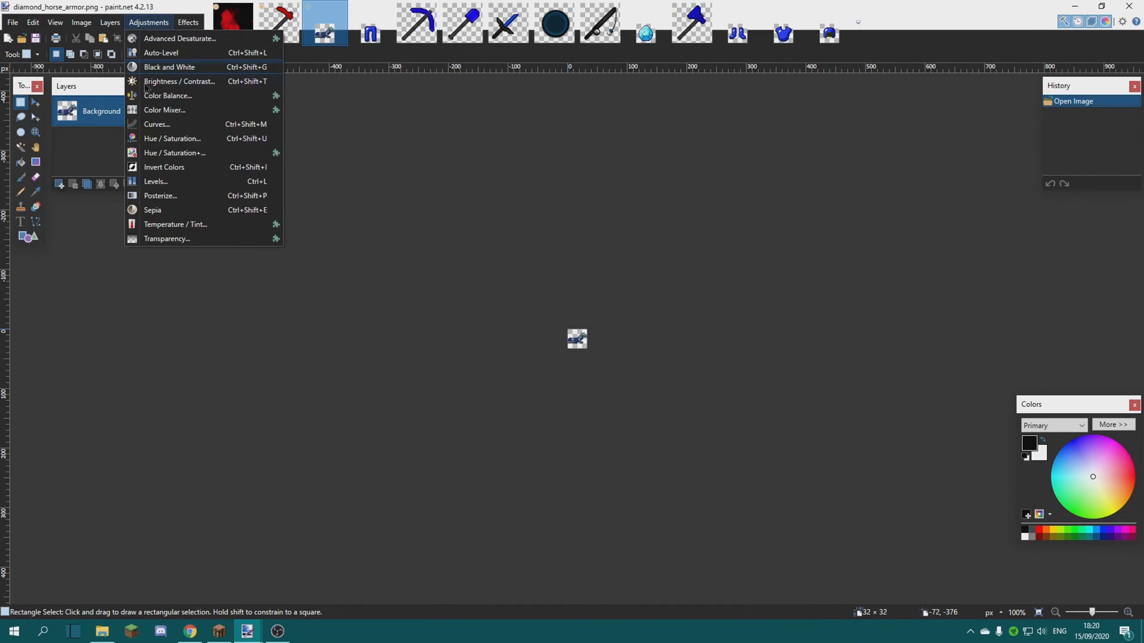
click(167, 140)
click(588, 361)
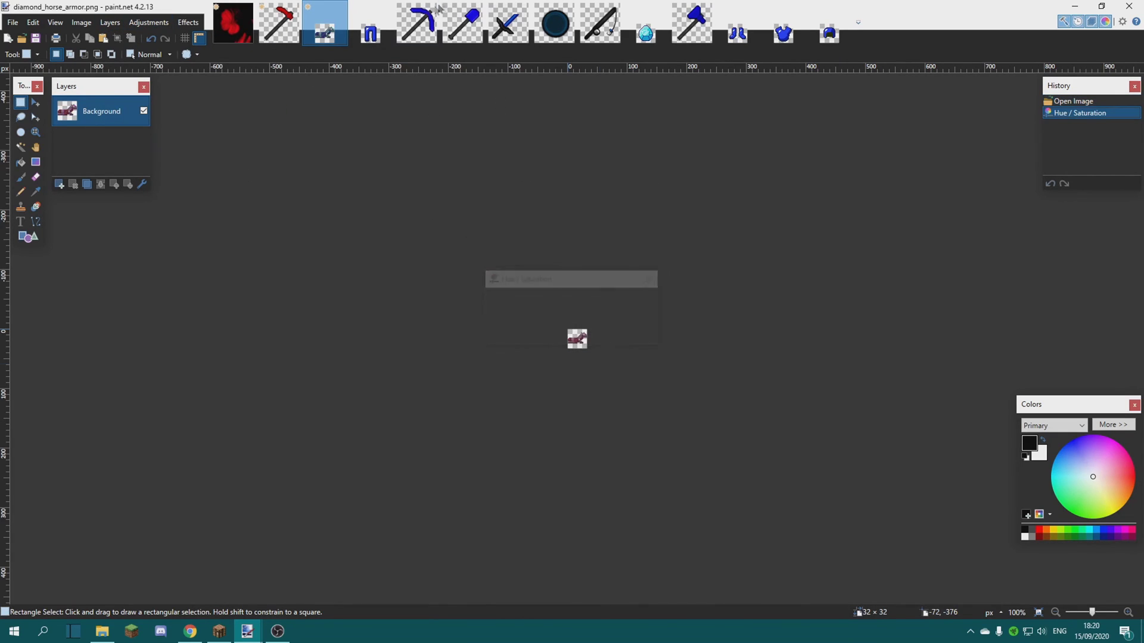
Step: Hue-shift the diamond leggings to red (Hue 117)
click(370, 27)
click(158, 25)
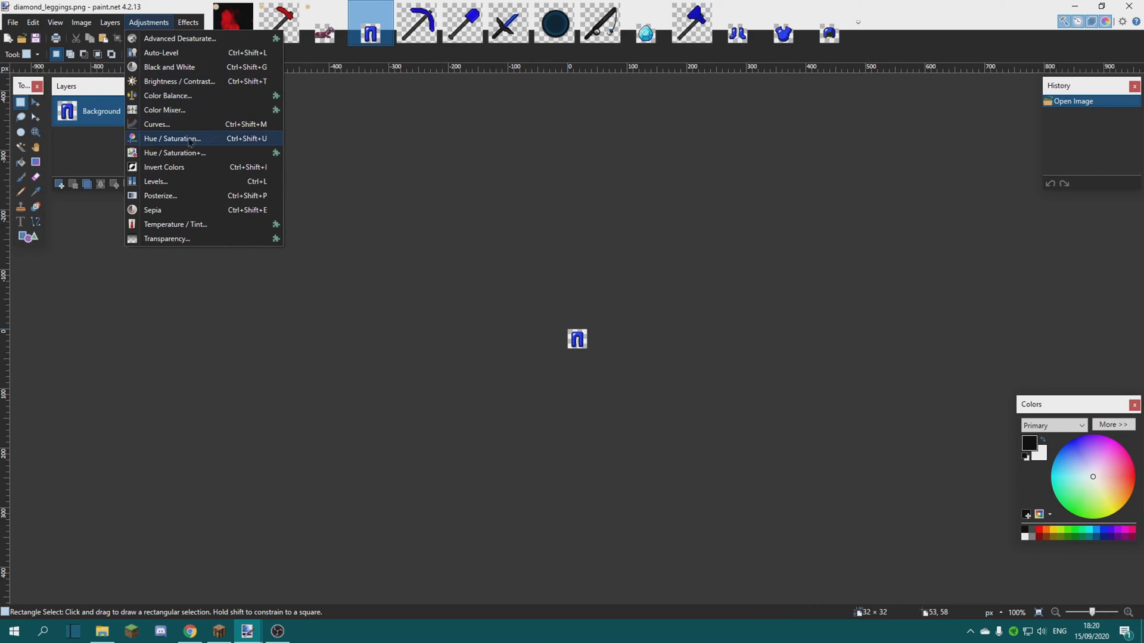
click(170, 142)
click(575, 365)
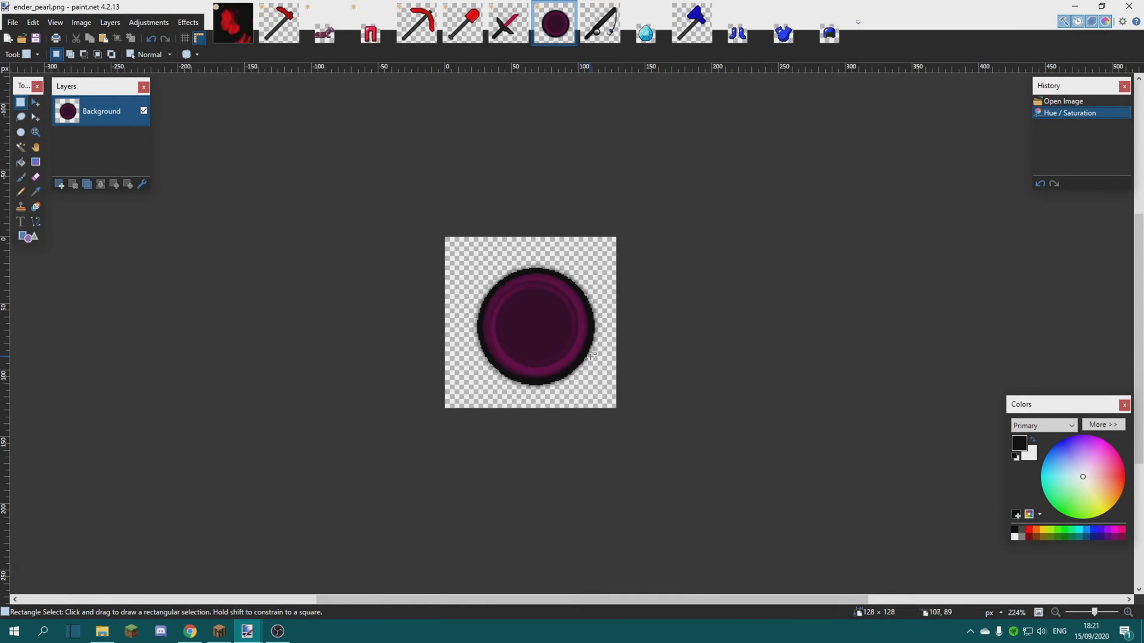
Step: Revert the ender pearl texture to its original blue
drag(362, 122, 767, 496)
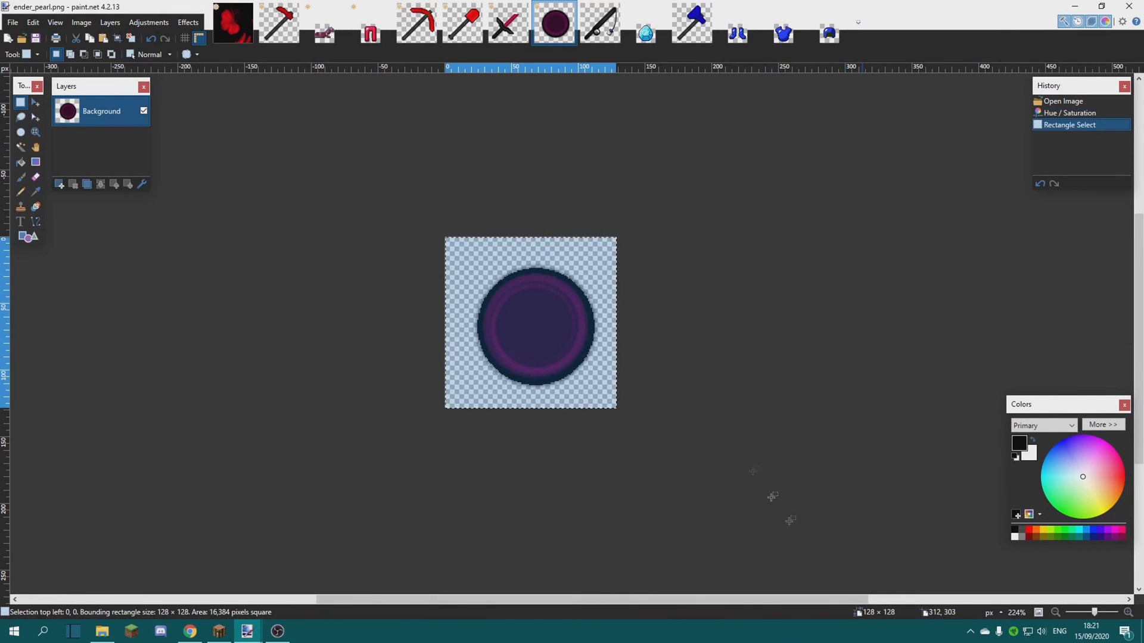
key(ctrl+d)
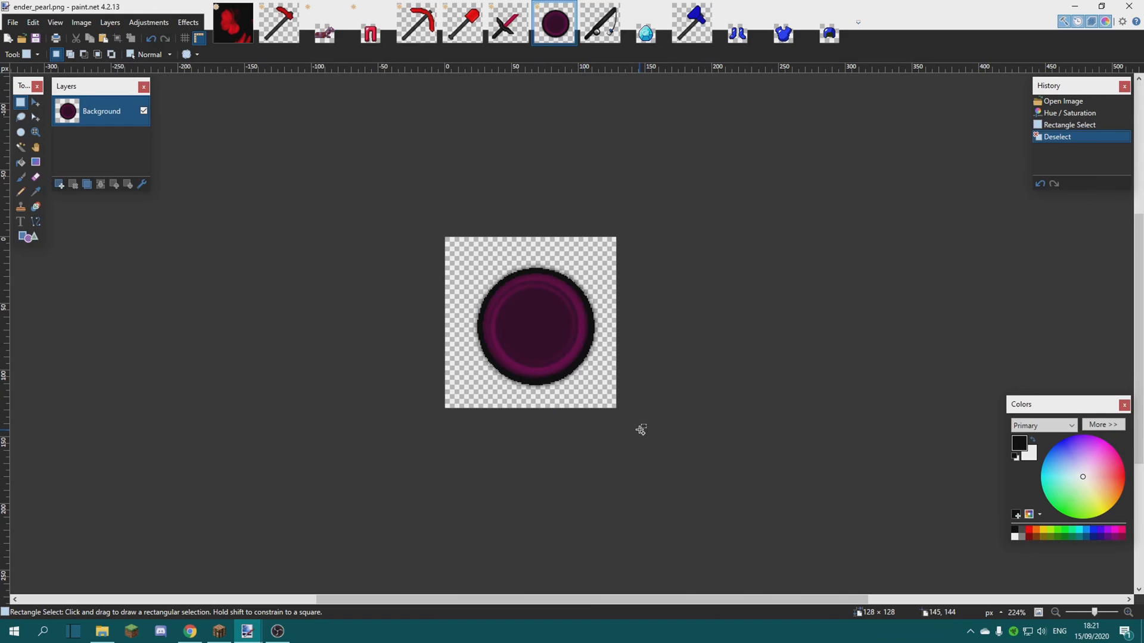
key(ctrl+z)
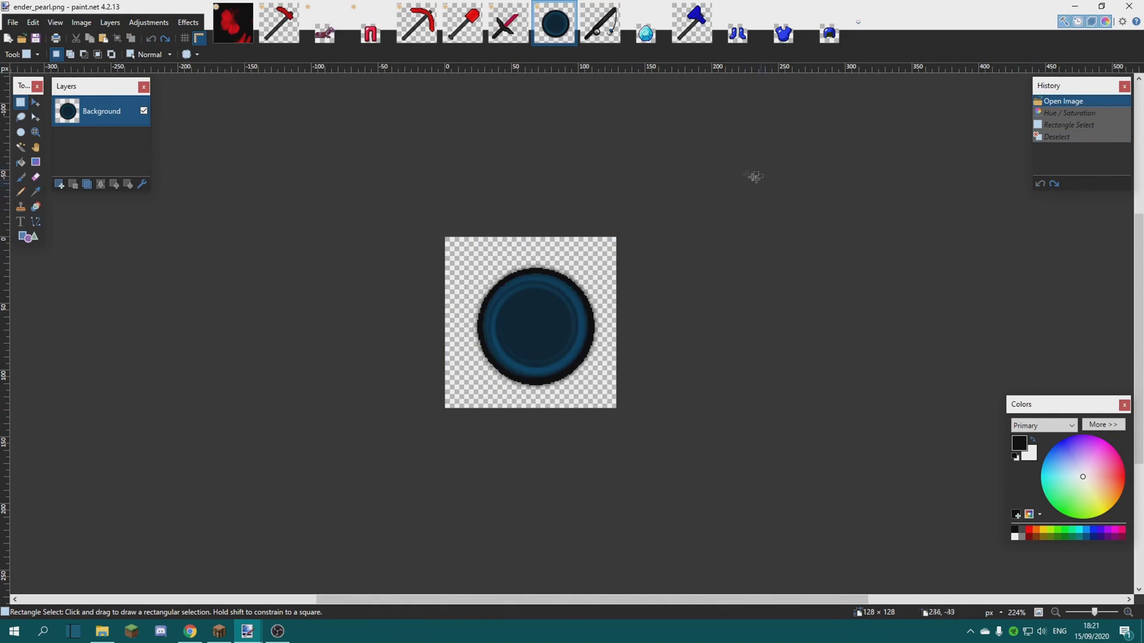
Step: Bring up fishing_rod_uncast.png and zoom in on its bobber, clearing a stray selection
click(613, 24)
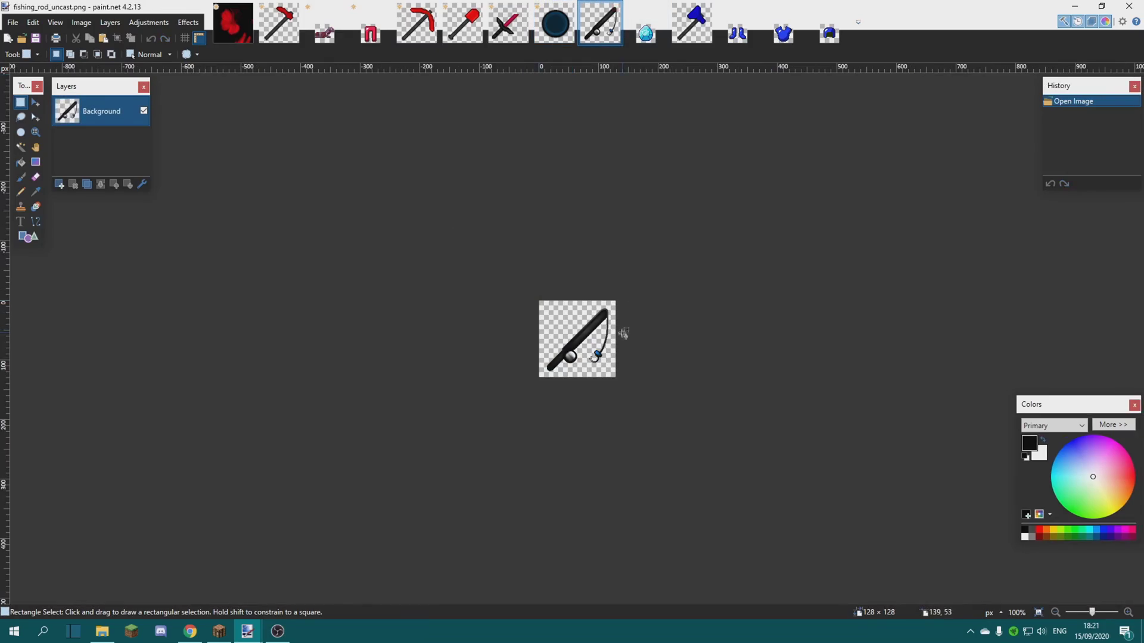
scroll(623, 333, up, 10)
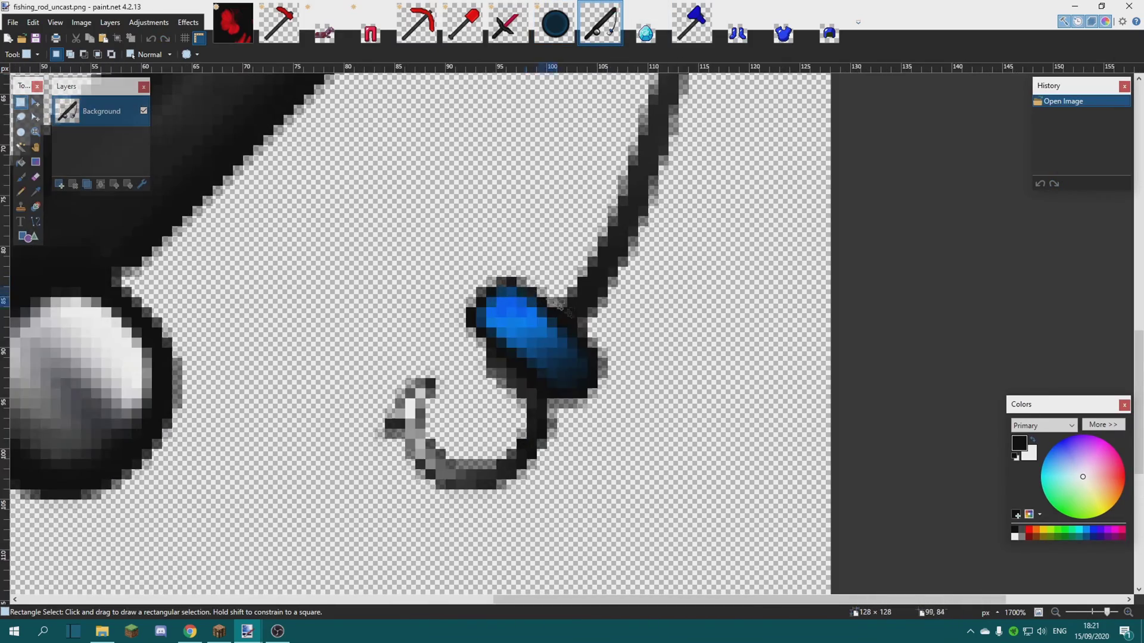
scroll(559, 306, up, 6)
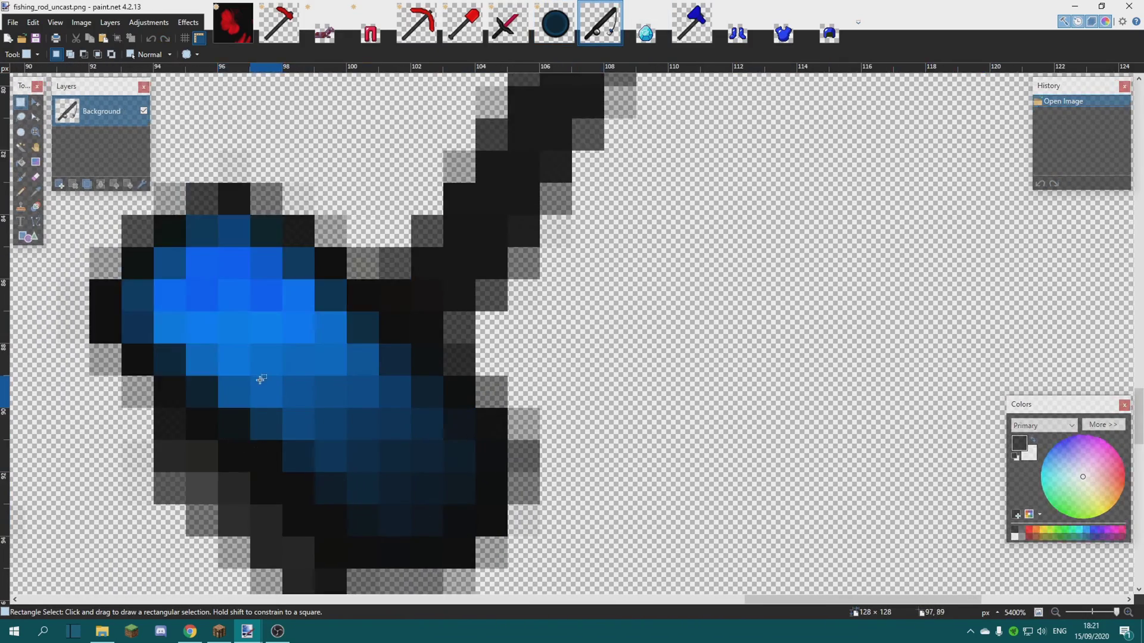
drag(845, 586, 763, 603)
click(691, 573)
scroll(691, 573, up, 3)
scroll(758, 554, down, 7)
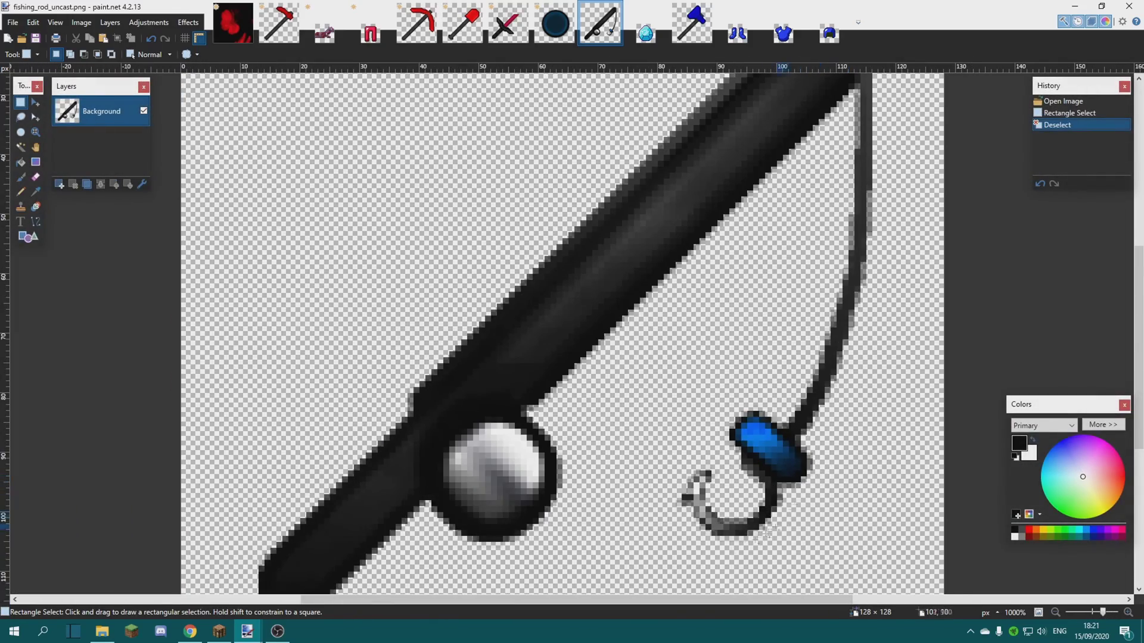
scroll(768, 534, up, 3)
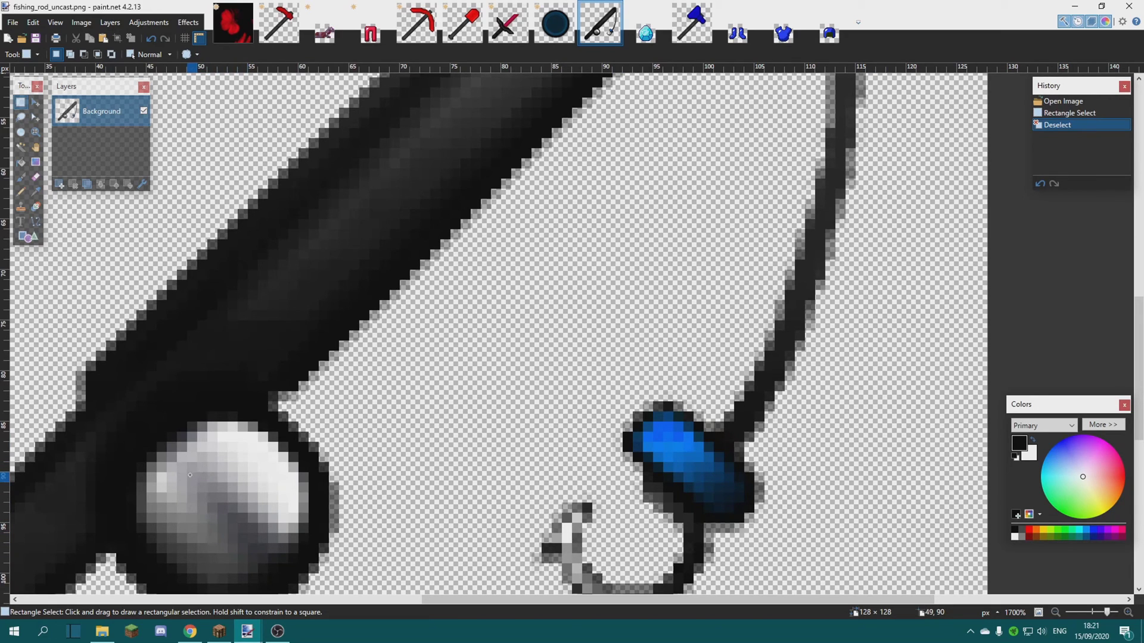
Step: Rectangle-select the bright blue pixels at the top of the bobber
drag(194, 489, 196, 489)
scroll(1020, 391, up, 2)
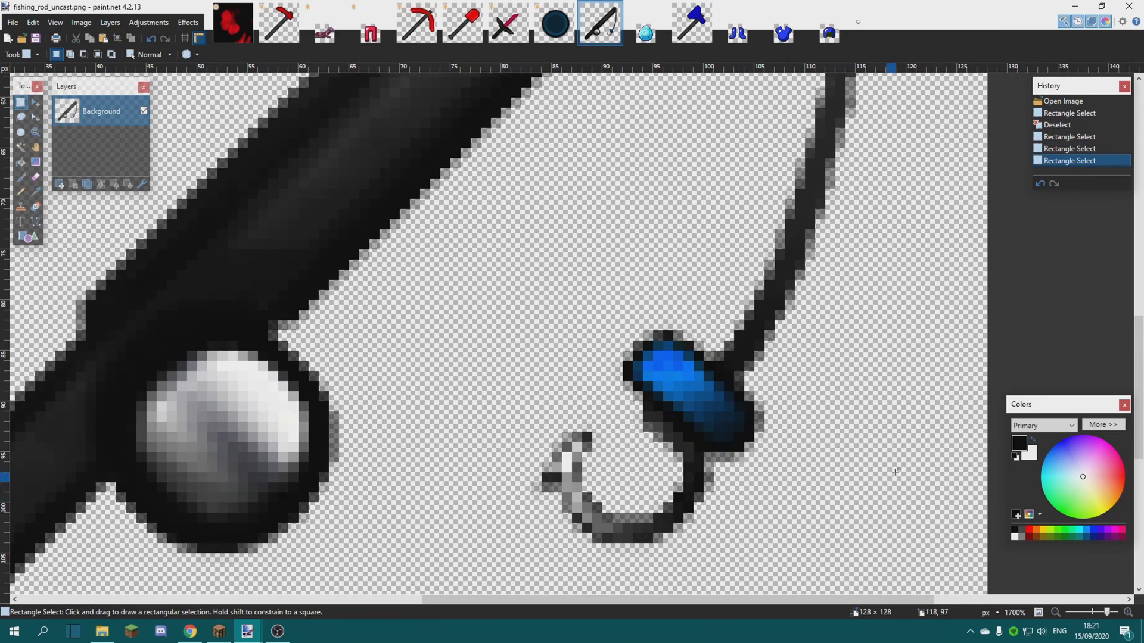
scroll(476, 380, up, 4)
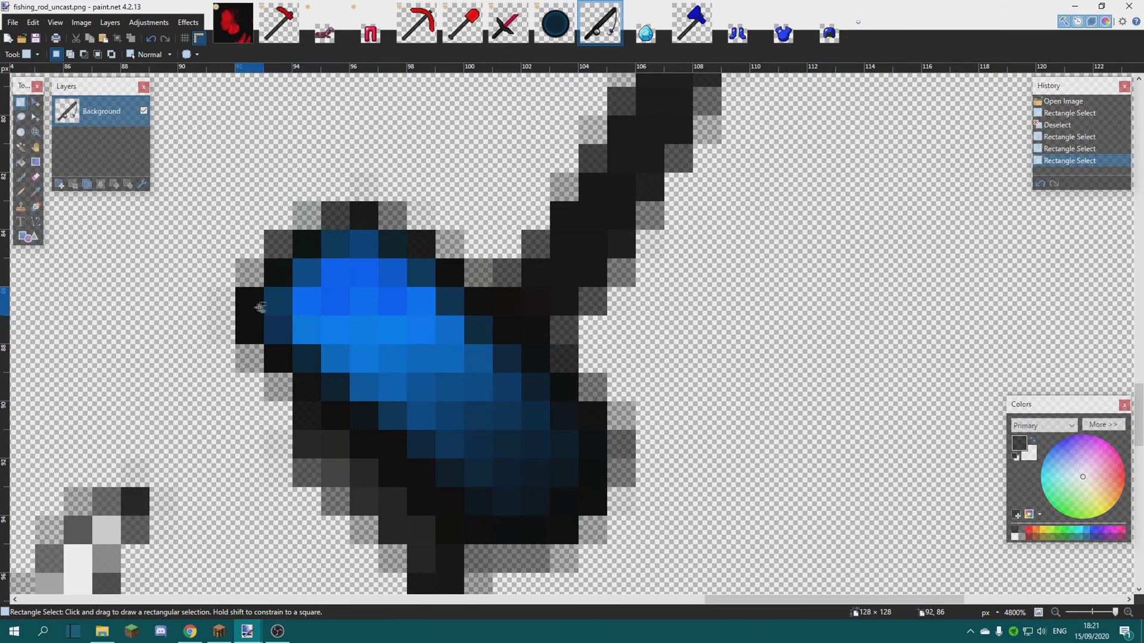
drag(261, 307, 439, 324)
drag(332, 255, 393, 401)
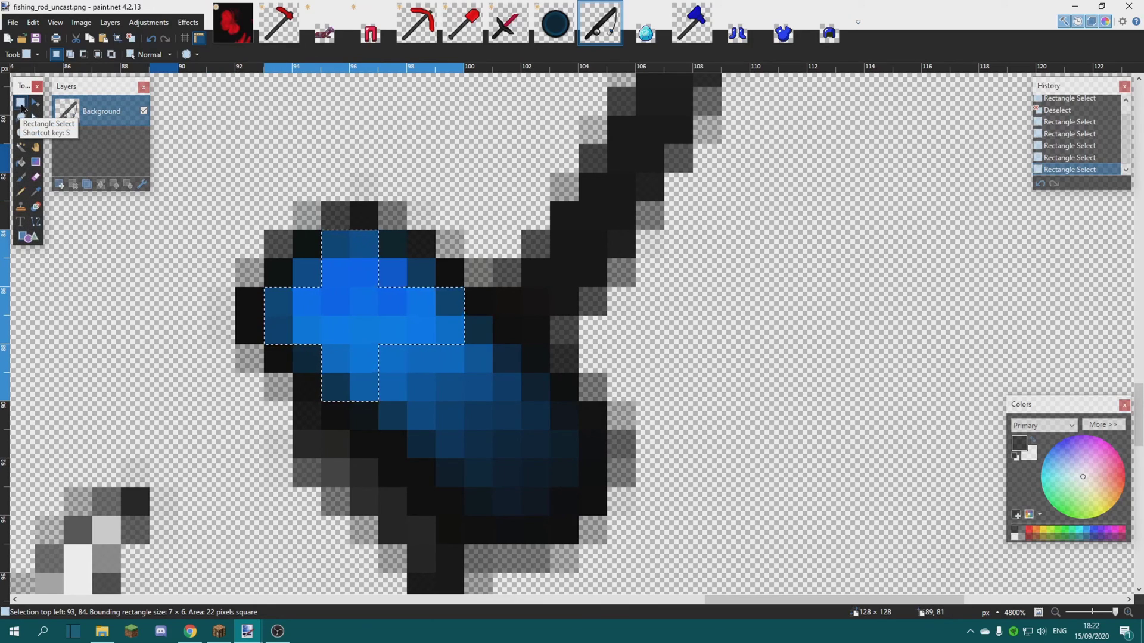
Step: Magic Wand the blue bobber at 0% tolerance, then return to Rectangle Select
click(21, 147)
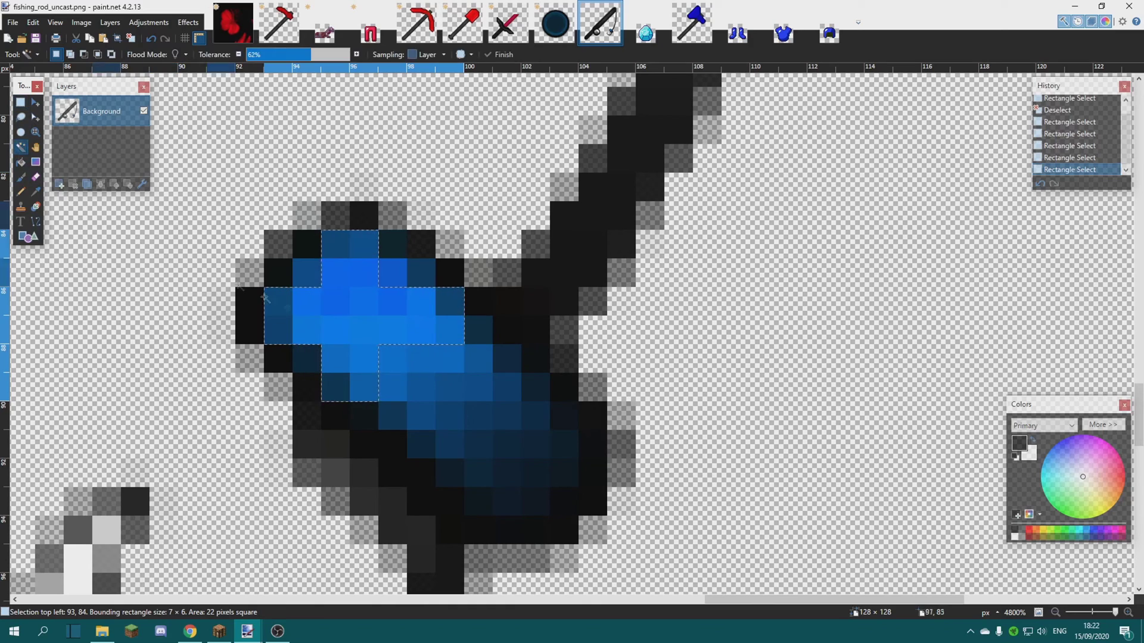
click(429, 354)
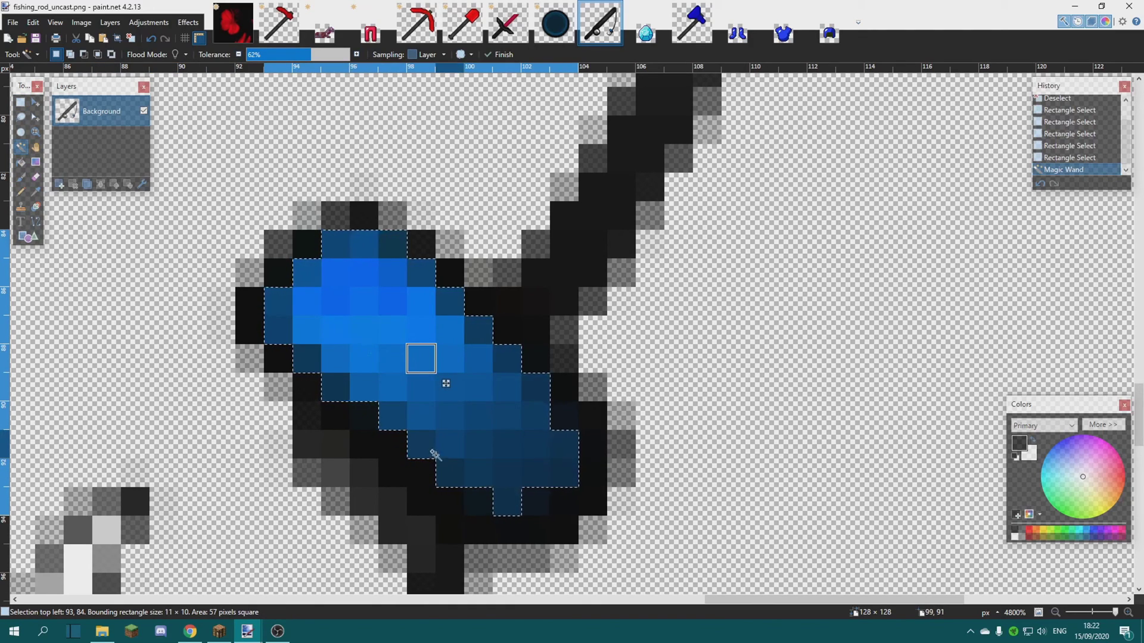
click(478, 501)
click(297, 56)
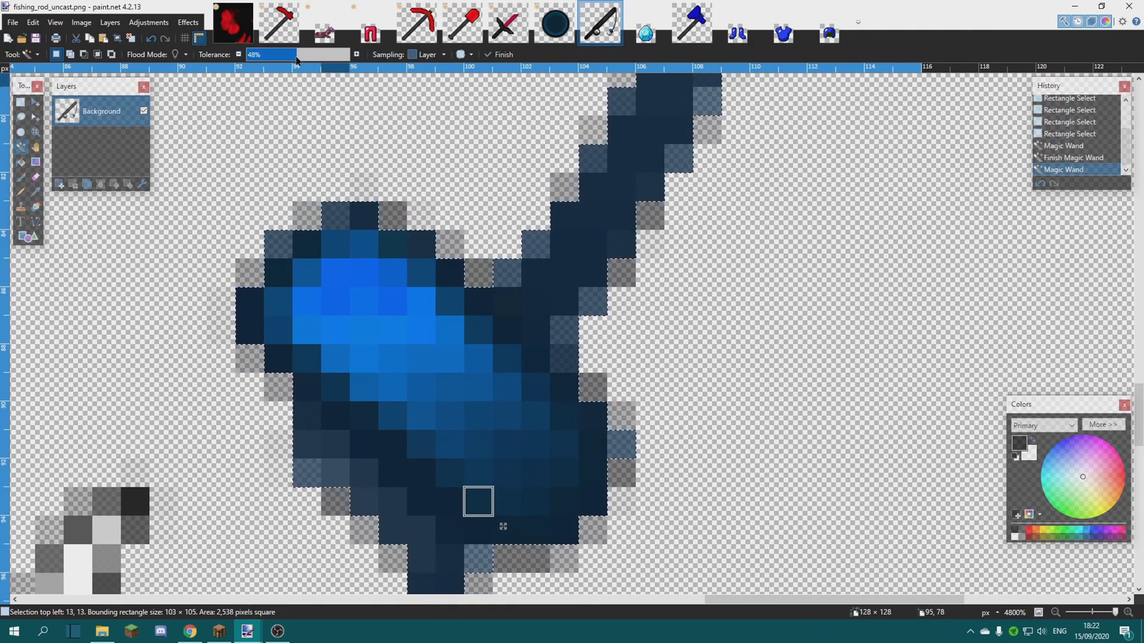
drag(289, 59, 242, 60)
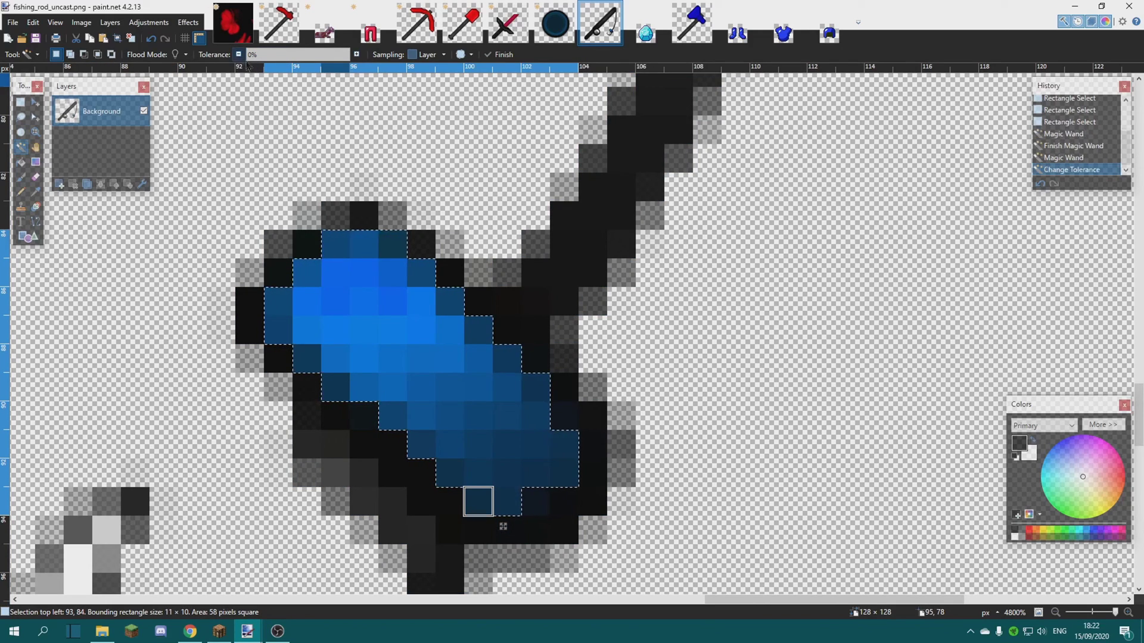
key(s)
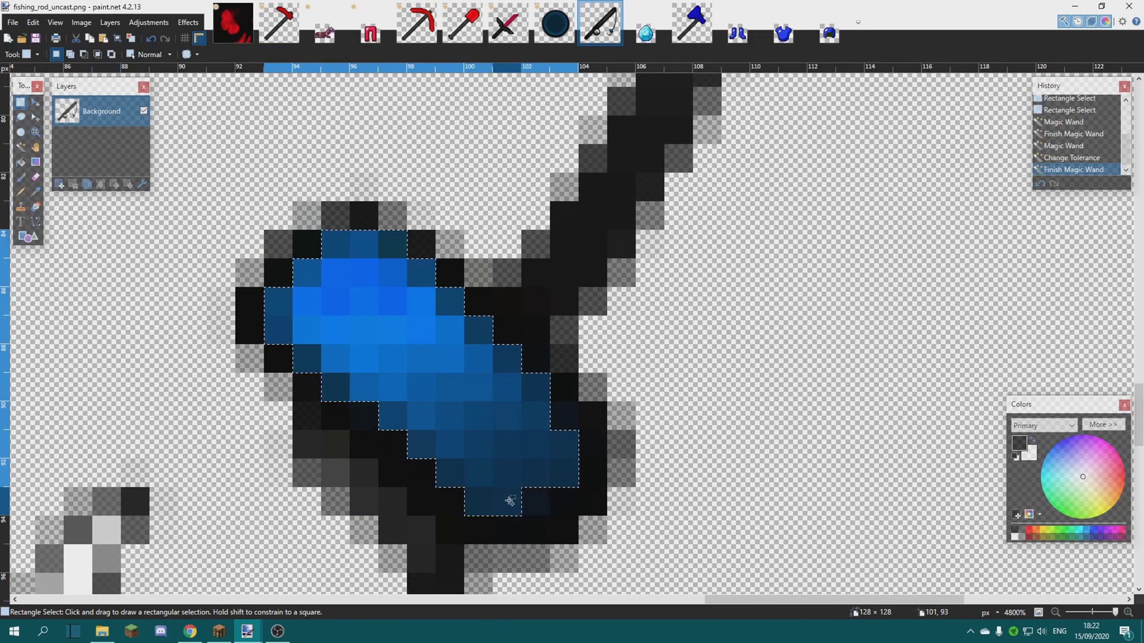
Step: Cancel a Hue/Saturation adjustment on the bobber, keeping it blue, and switch to diamond.png
scroll(527, 503, down, 6)
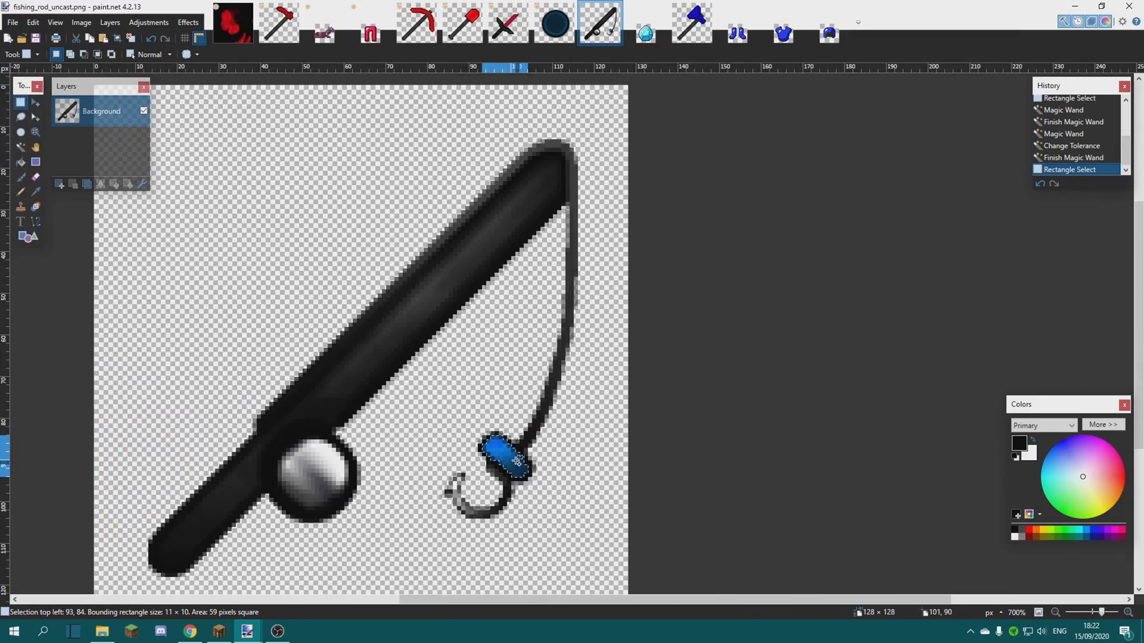
scroll(516, 460, up, 5)
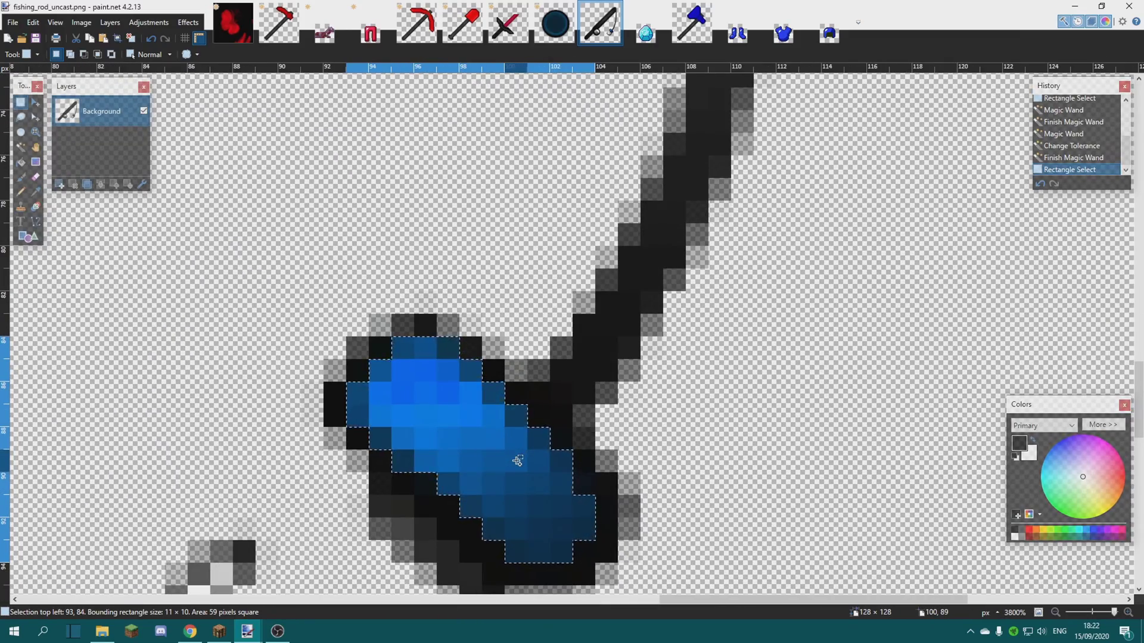
scroll(517, 460, down, 3)
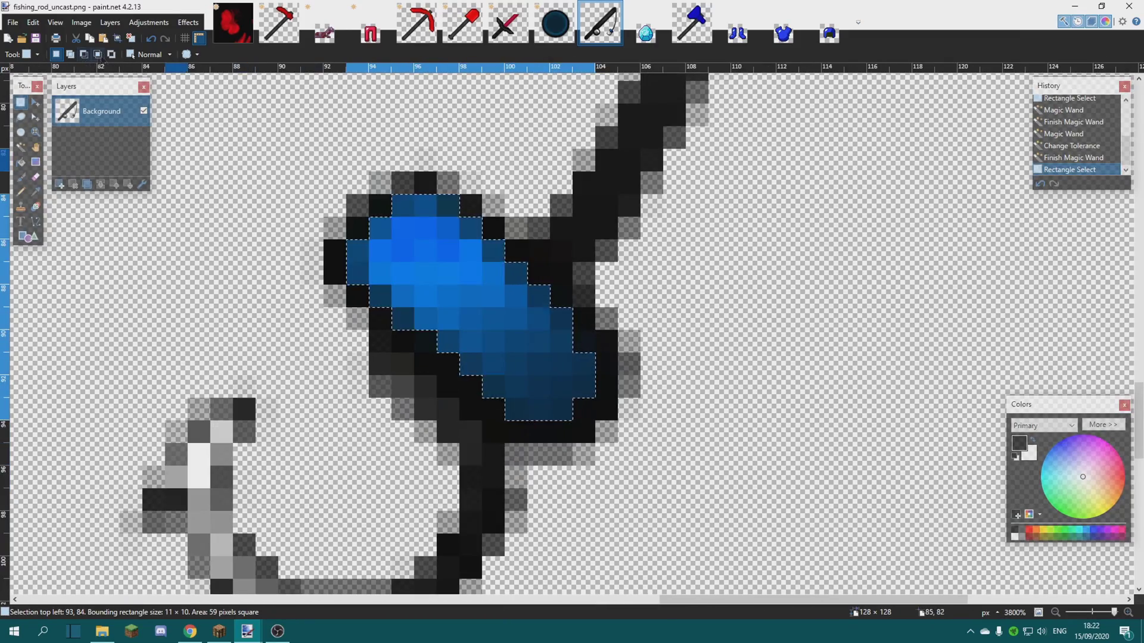
click(148, 22)
click(148, 22)
click(149, 22)
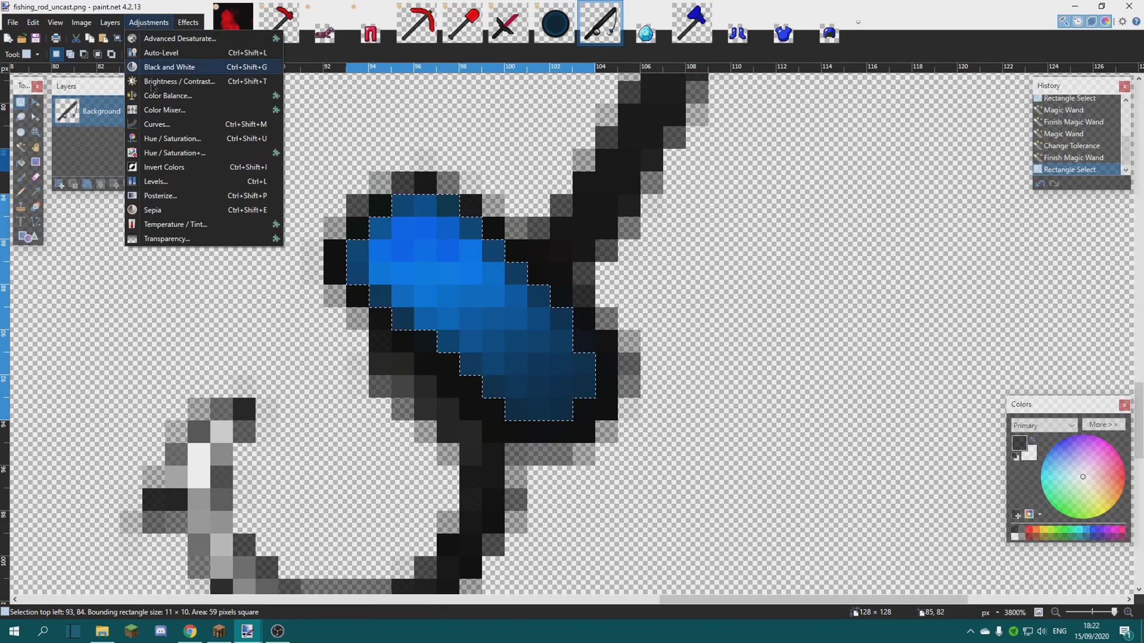
click(153, 139)
drag(548, 255, 798, 279)
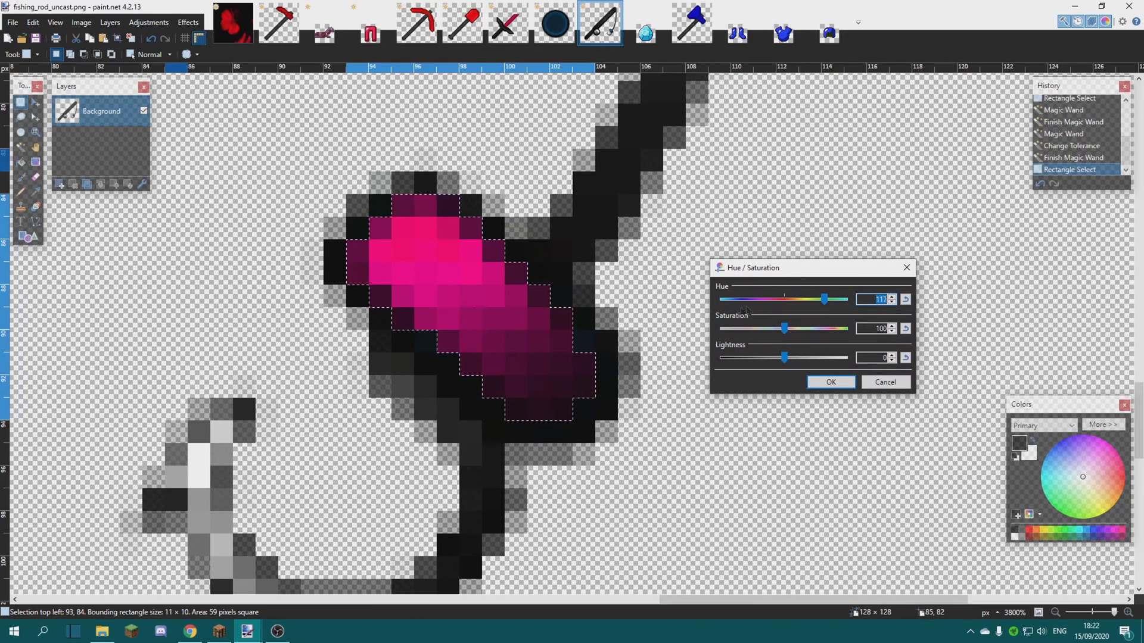
click(870, 383)
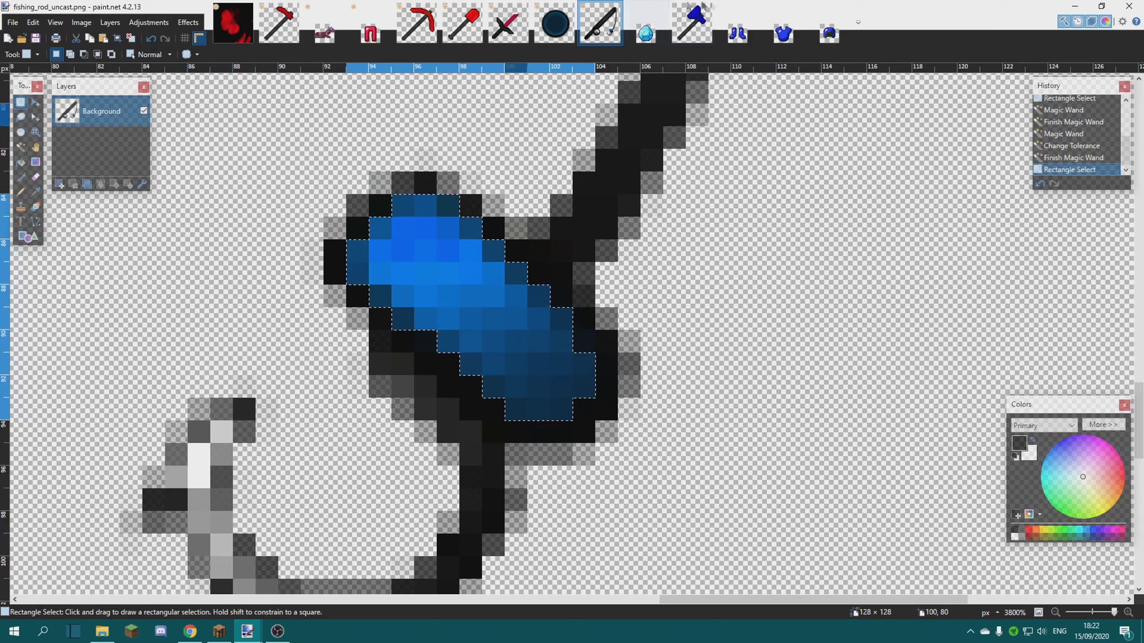
click(646, 24)
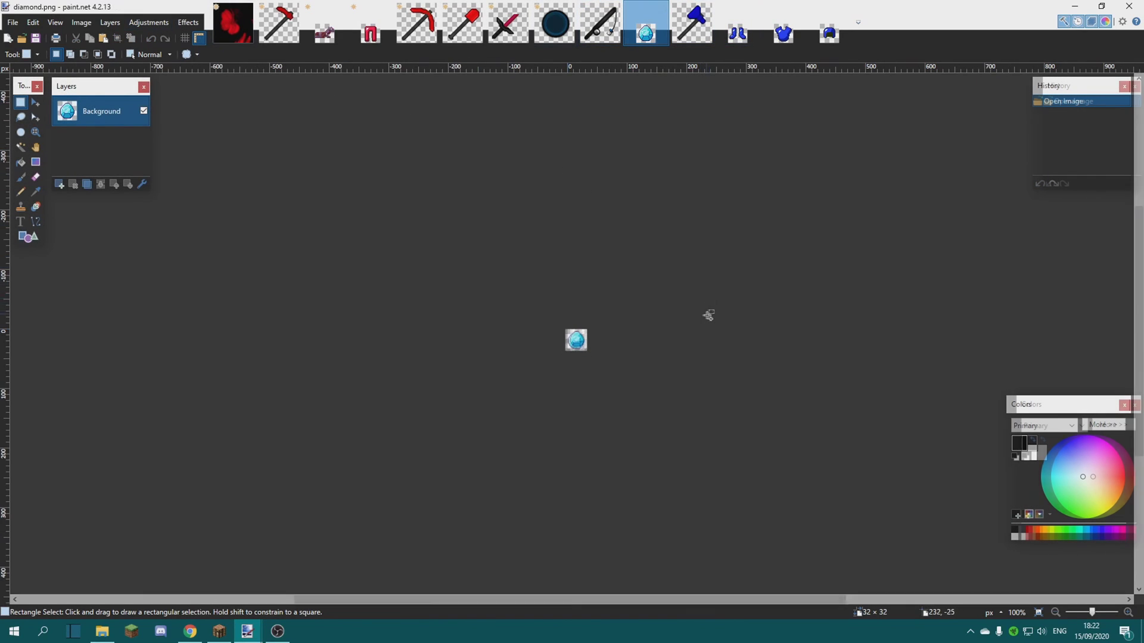
Step: Hue-shift diamond_axe.png to red with Hue/Saturation
scroll(620, 390, up, 3)
key(ctrl+Tab)
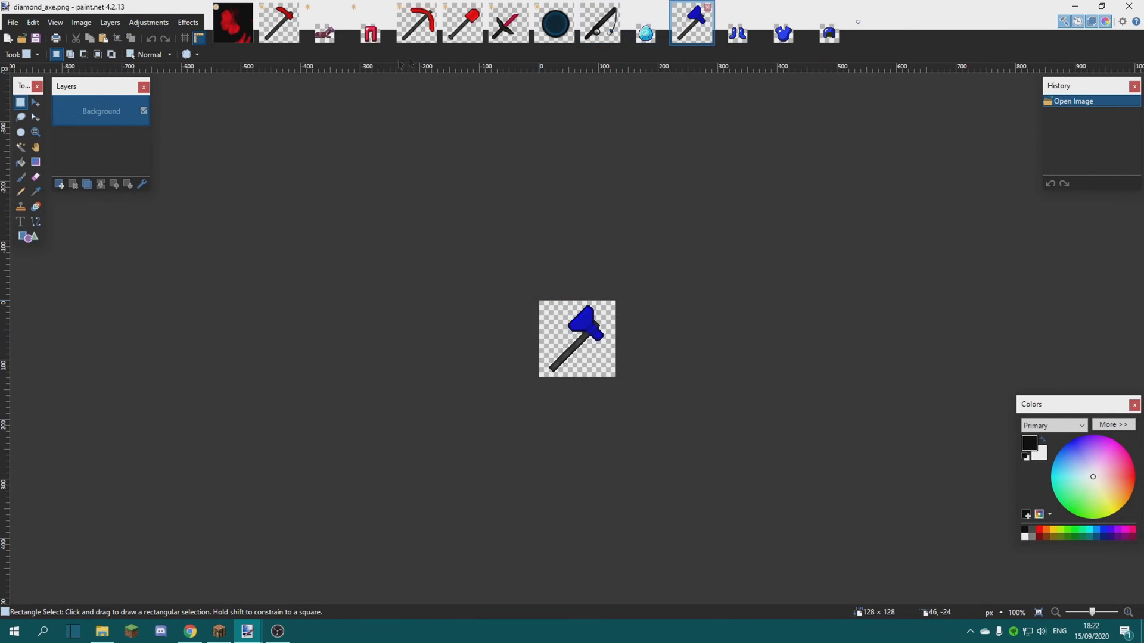
click(142, 24)
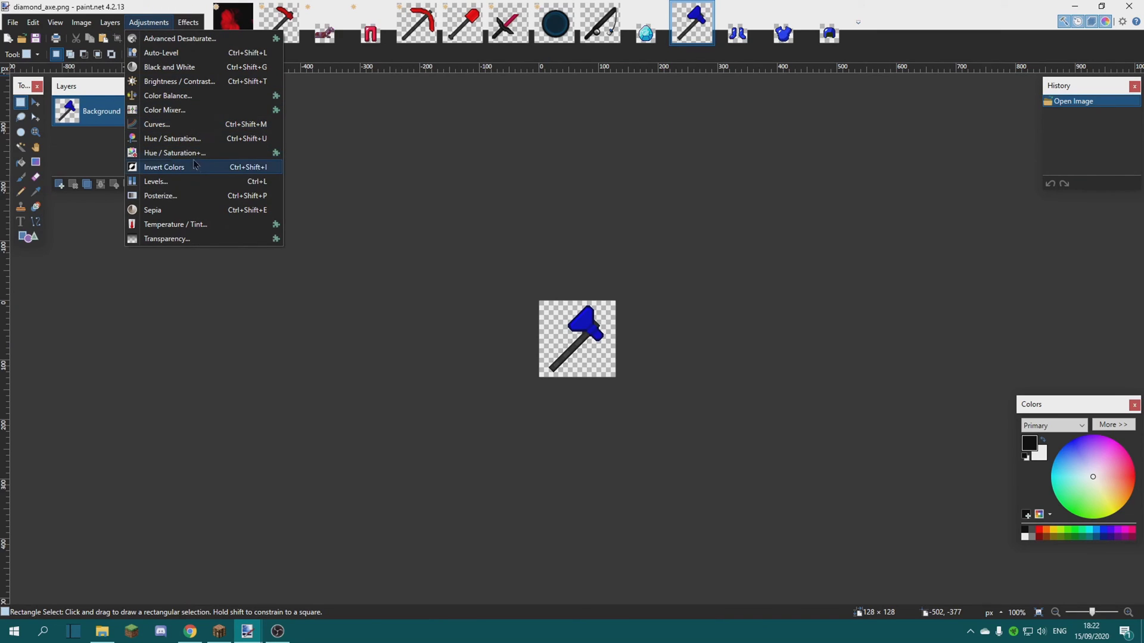
click(161, 141)
click(590, 364)
Step: Recolour the diamond boots, chestplate and helmet red using Ctrl+Shift+U Hue/Saturation
key(ctrl+Tab)
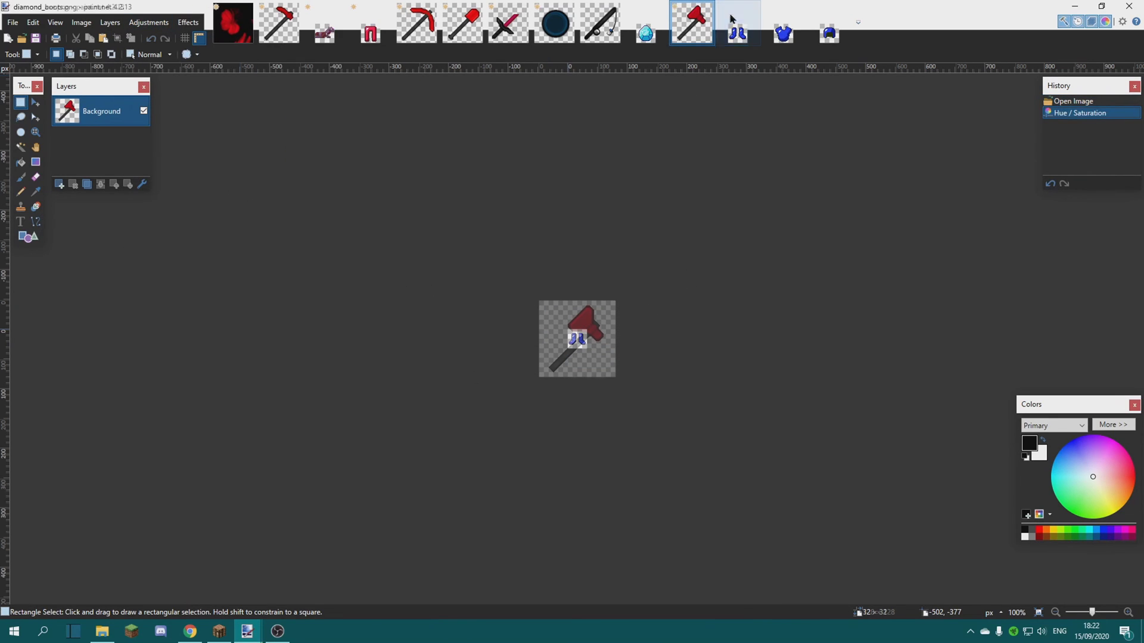
key(ctrl+shift+u)
click(589, 363)
key(ctrl+Tab)
key(ctrl+shift+u)
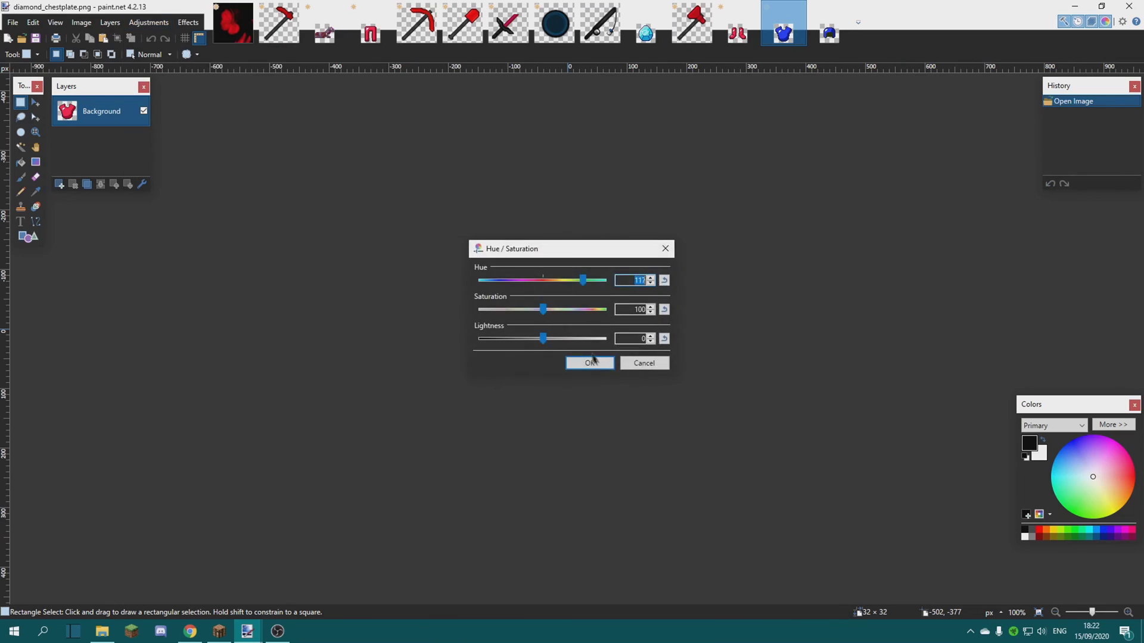
click(590, 364)
key(ctrl+Tab)
key(ctrl+shift+u)
click(590, 363)
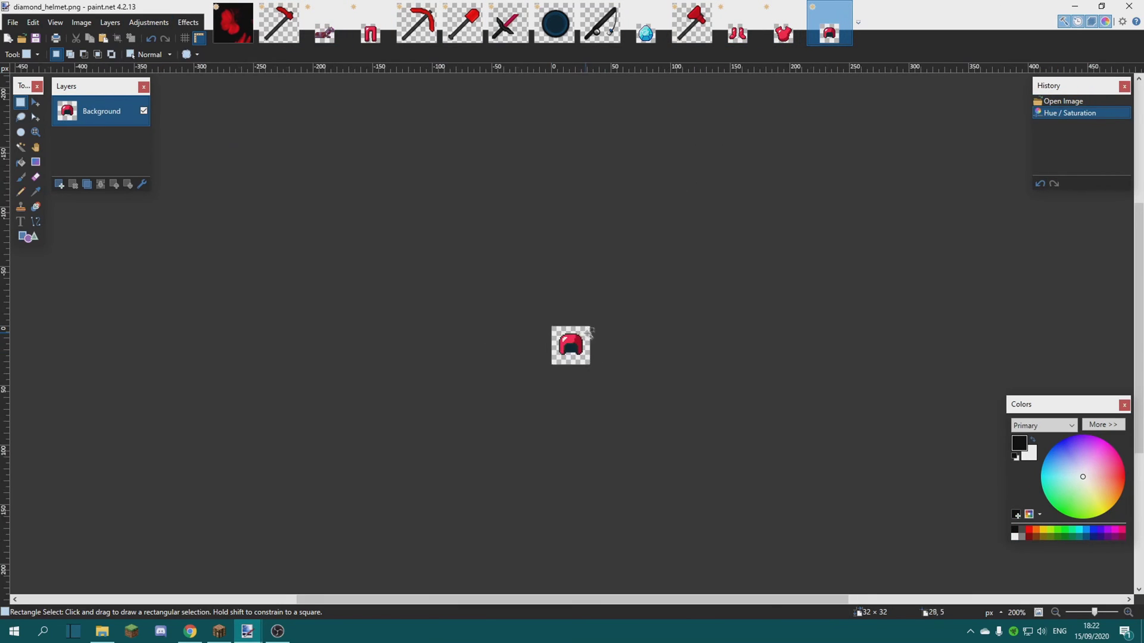
Step: Drag the Hue slider on diamond.png until the diamond turns red, and apply it
scroll(584, 339, up, 4)
click(599, 23)
scroll(582, 131, down, 8)
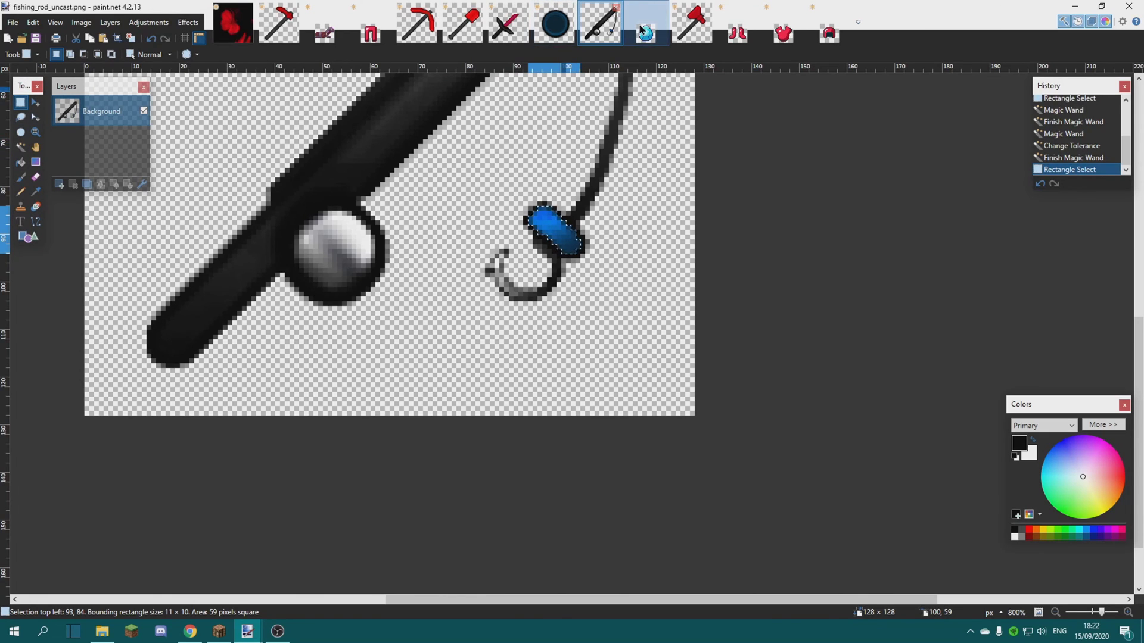
click(643, 27)
scroll(344, 263, up, 6)
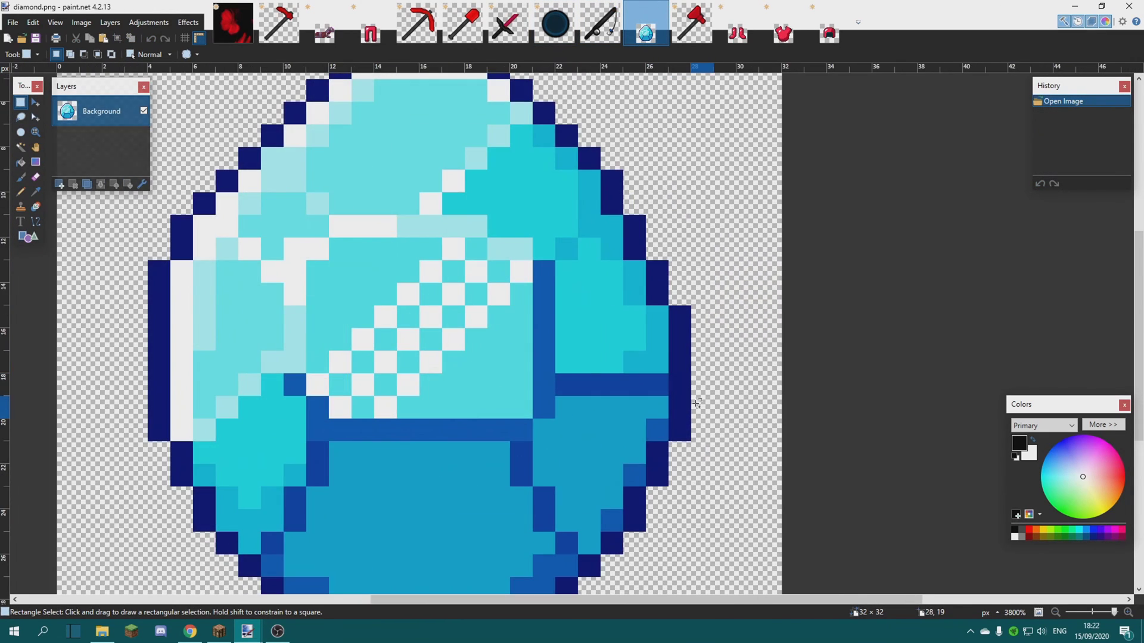
scroll(344, 263, down, 5)
click(148, 22)
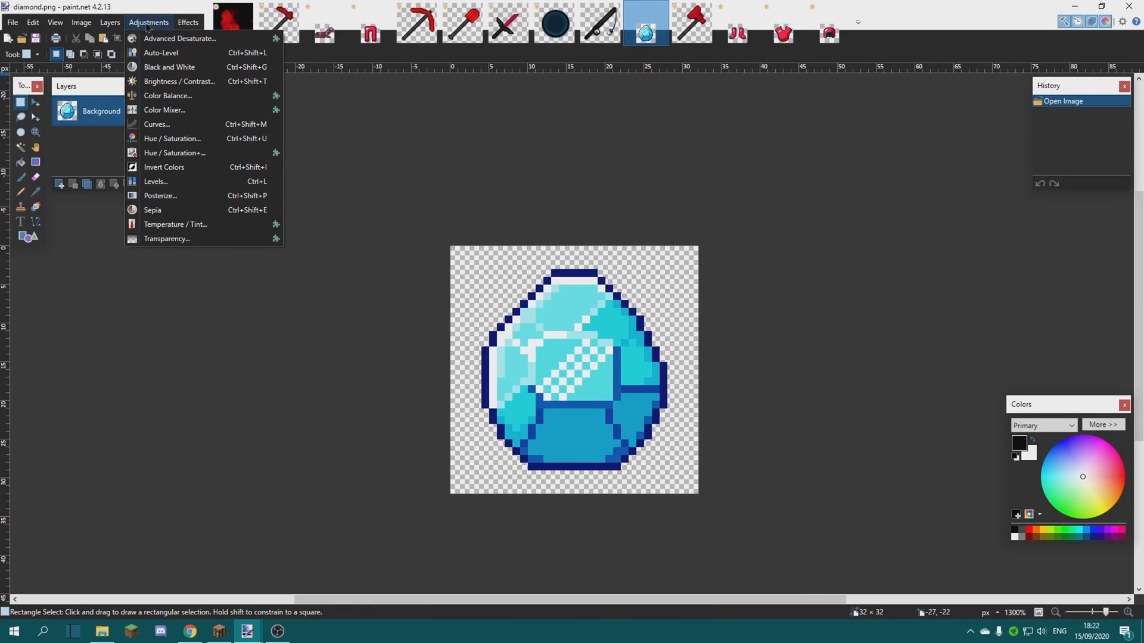
click(153, 139)
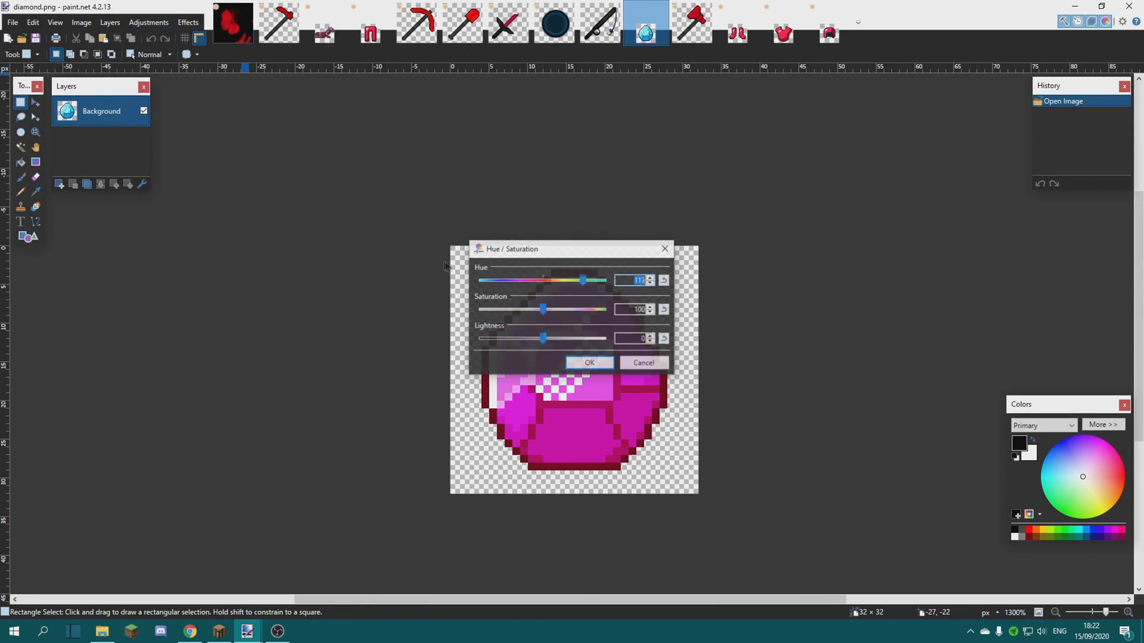
drag(552, 249, 259, 210)
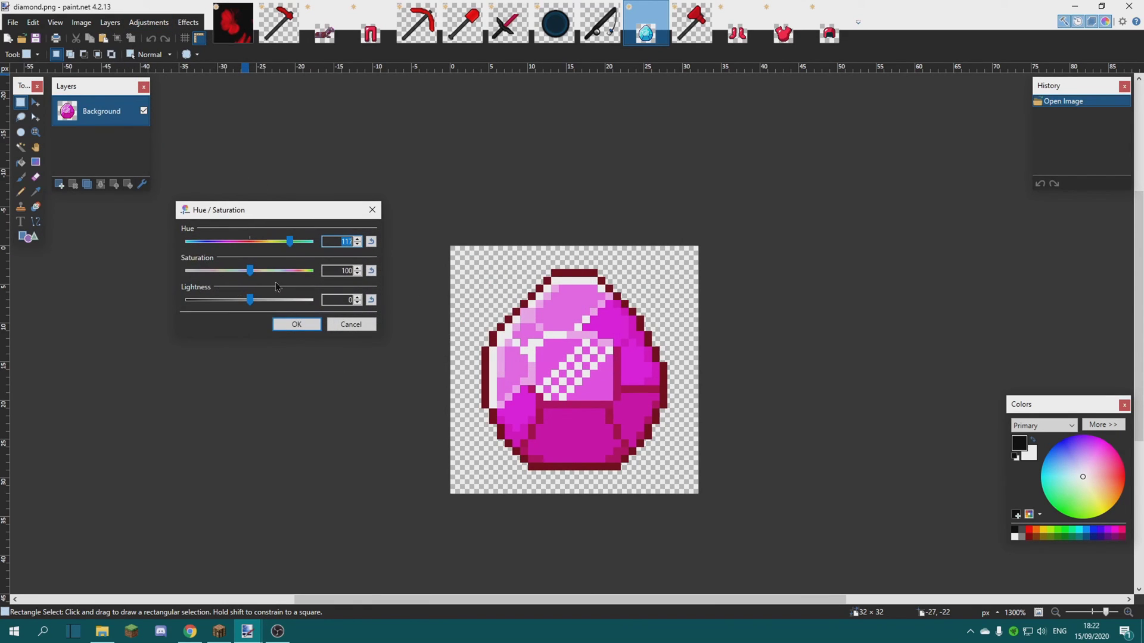
mouse_move(292, 250)
mouse_down()
mouse_move(189, 253)
mouse_move(305, 256)
mouse_up()
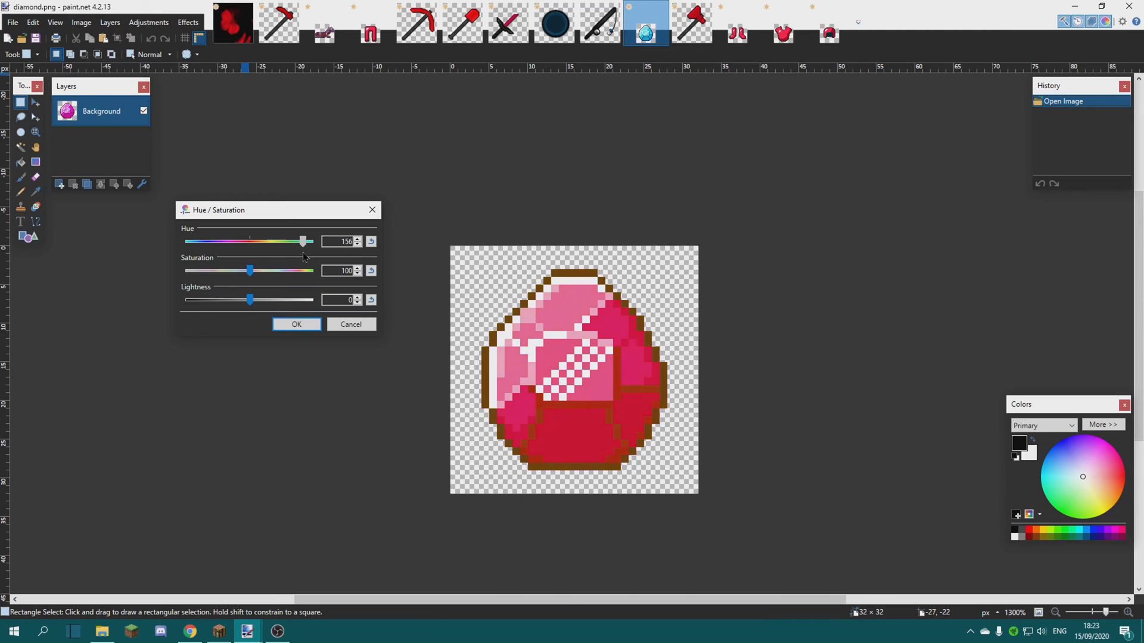
click(296, 324)
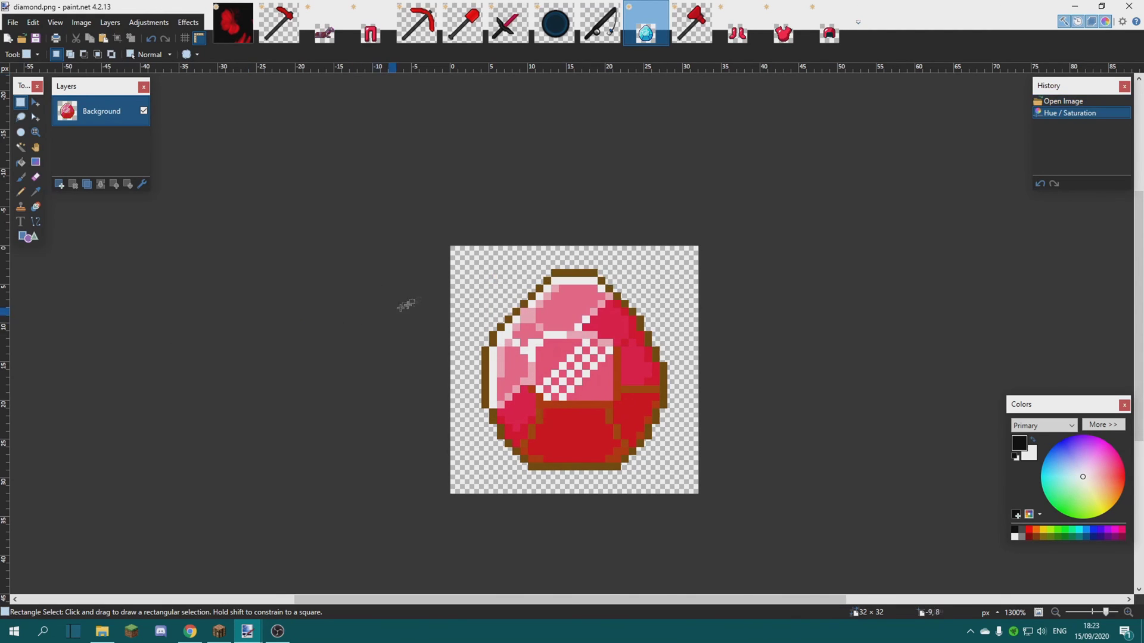
Step: Hue-shift the selected fishing rod bobber to red
click(600, 24)
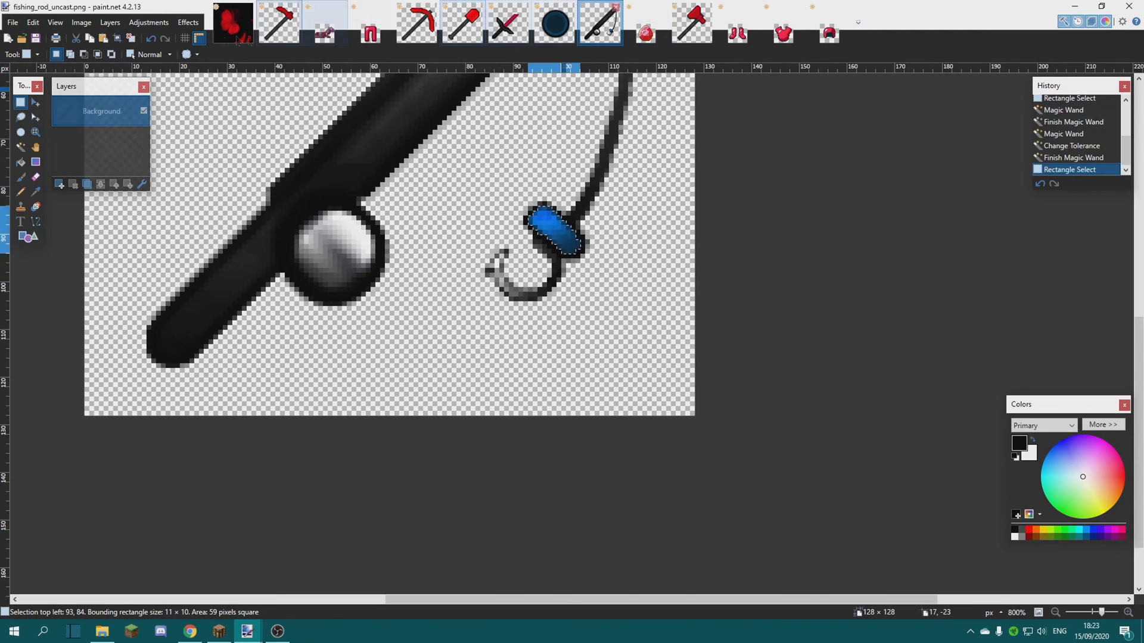
click(156, 24)
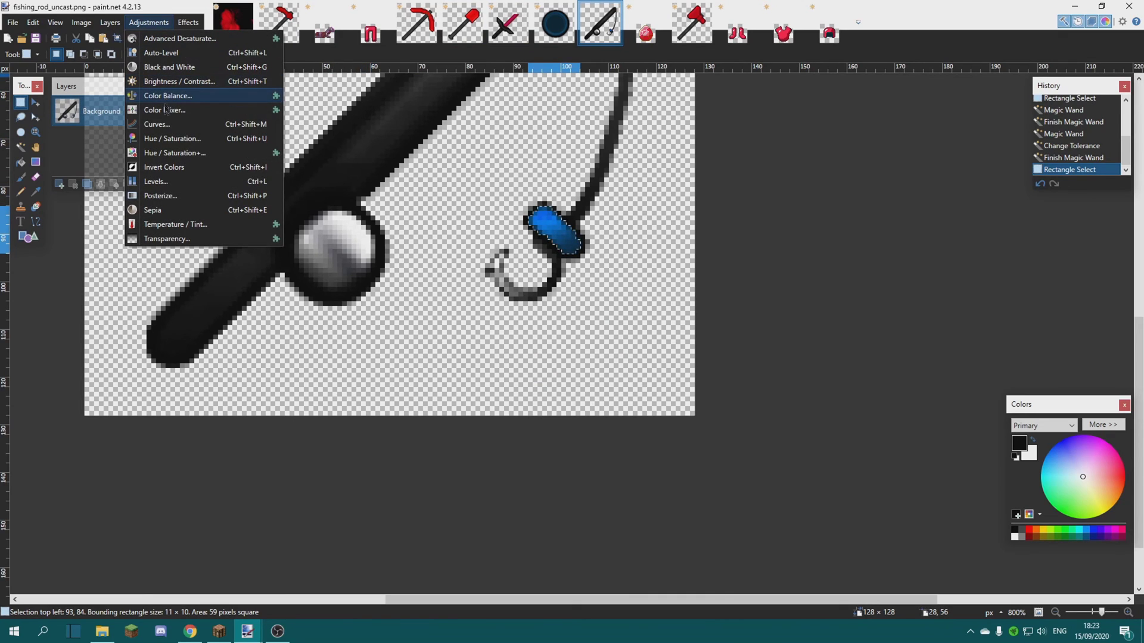
click(180, 152)
drag(549, 257, 327, 255)
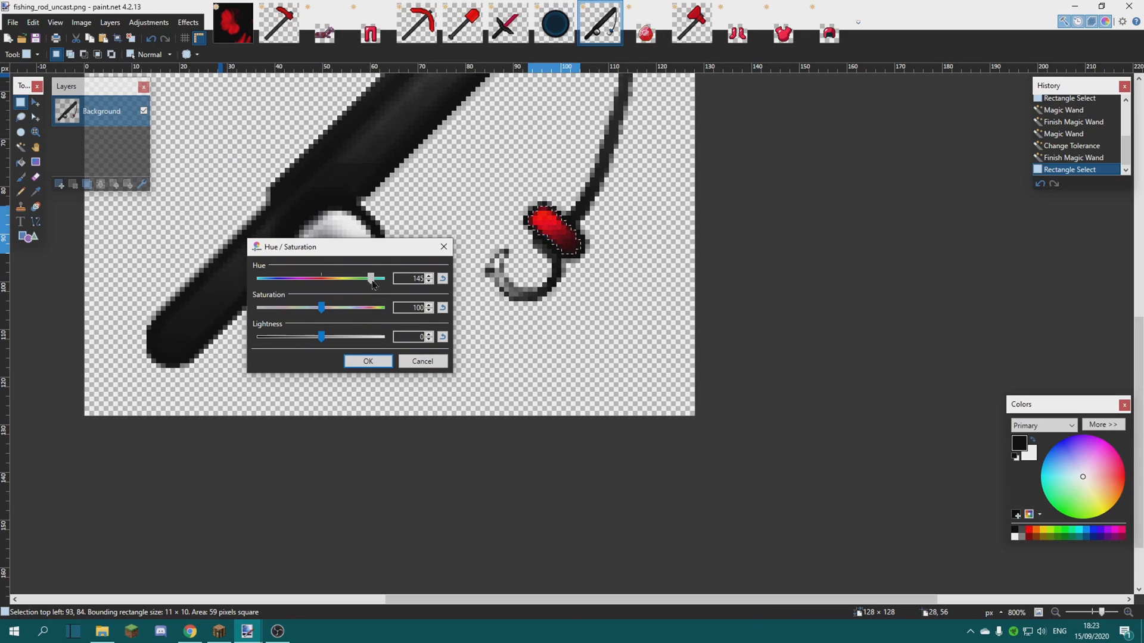
click(368, 361)
Step: Tune the ender pearl's hue to dark red, then select the whole canvas
click(555, 24)
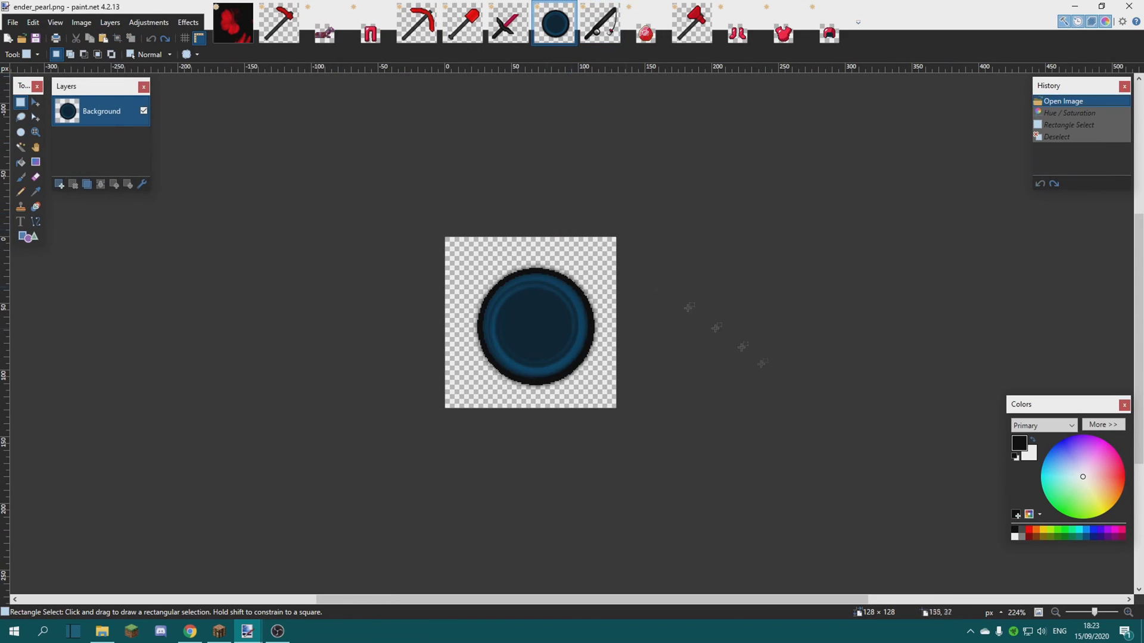
scroll(342, 140, up, 4)
click(148, 23)
click(176, 138)
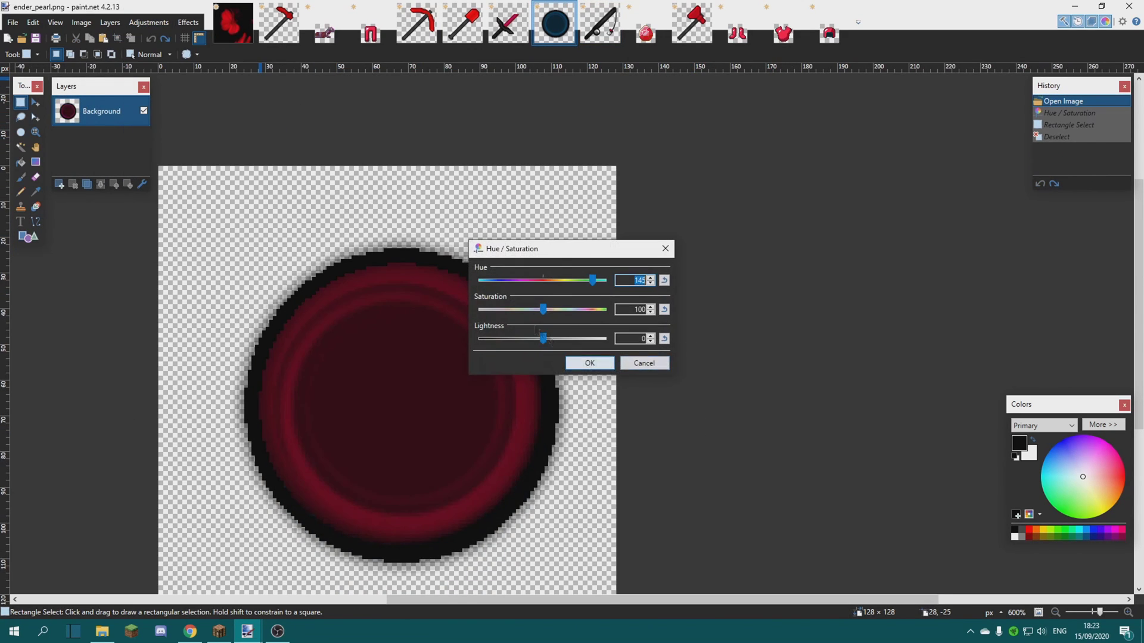
mouse_move(587, 287)
mouse_down()
mouse_move(482, 297)
mouse_move(577, 302)
mouse_up()
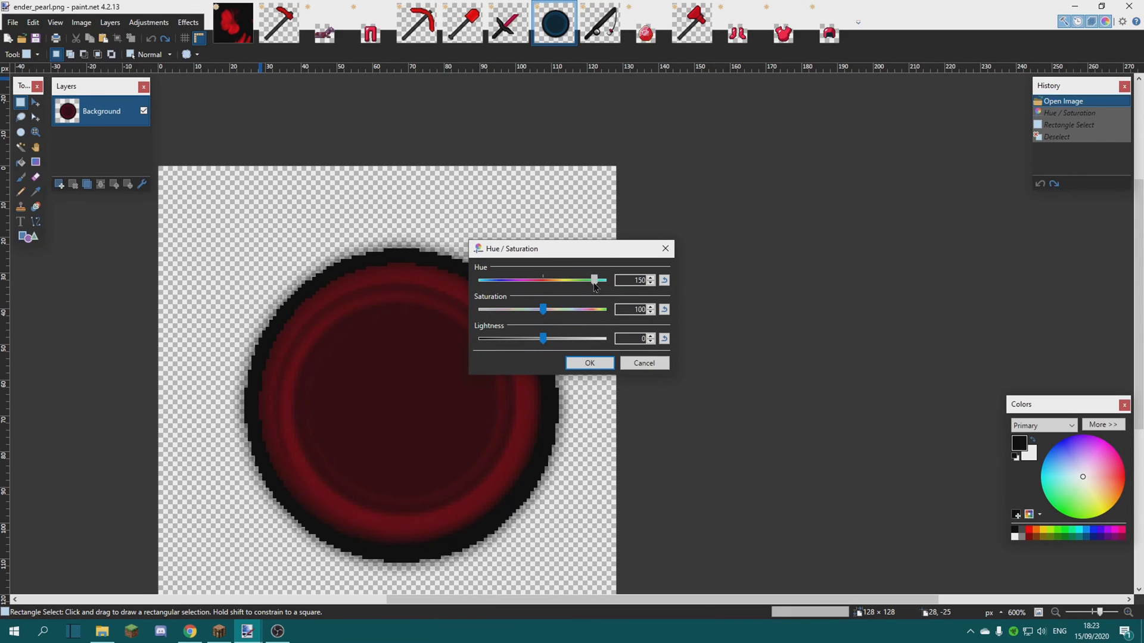
click(589, 363)
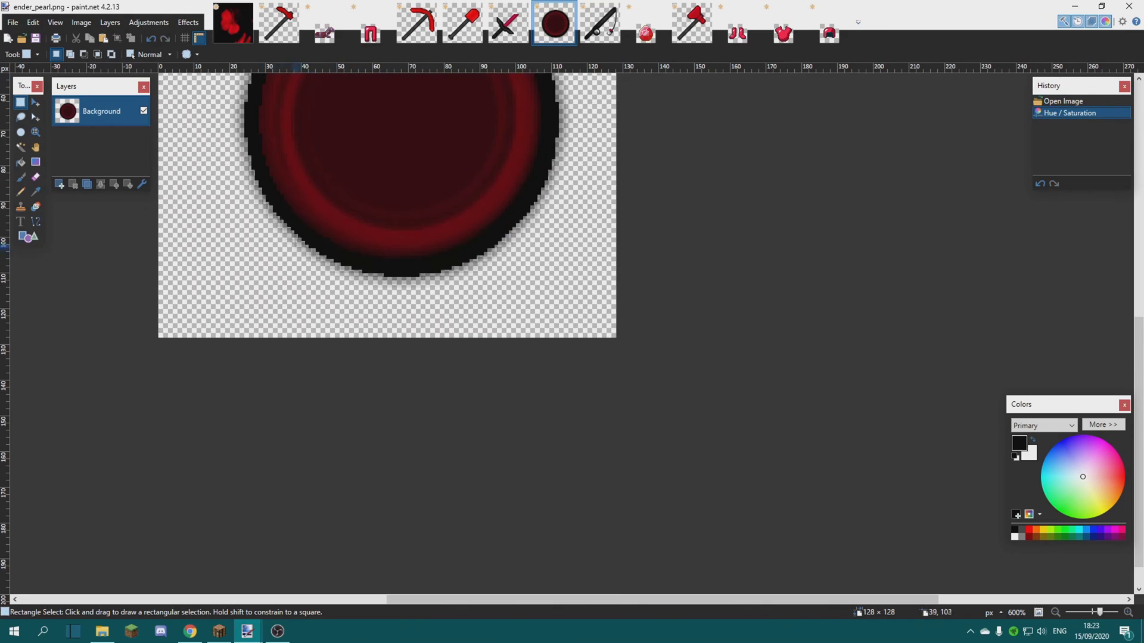
drag(183, 144, 618, 555)
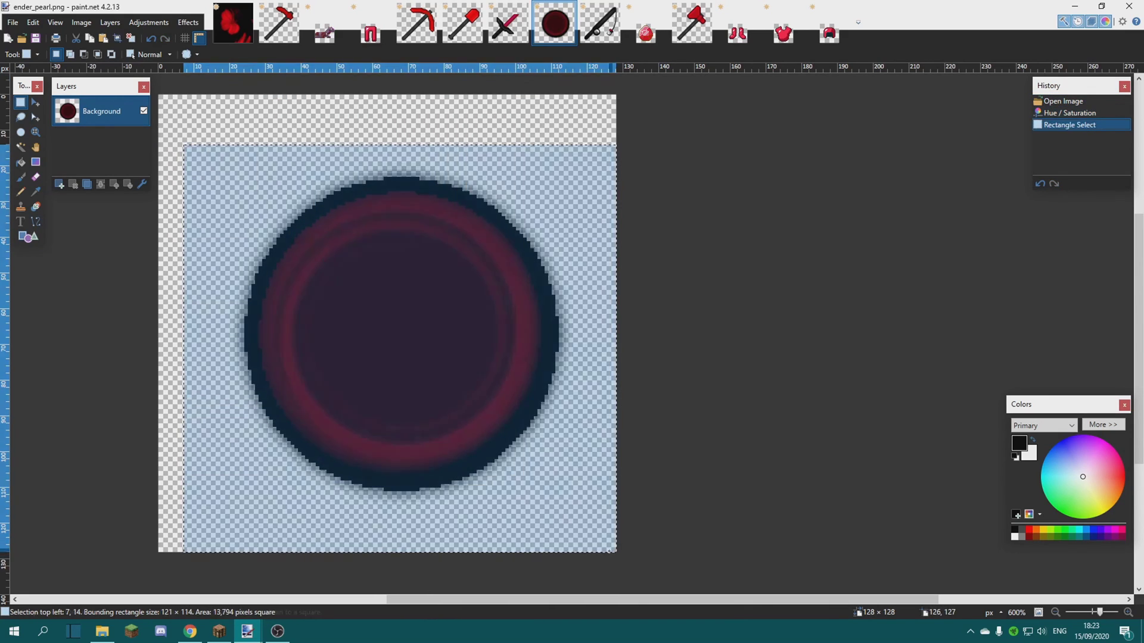
click(617, 553)
Step: In File Explorer, navigate from the items folder to assets › minecraft › textures › blocks
click(102, 632)
click(838, 270)
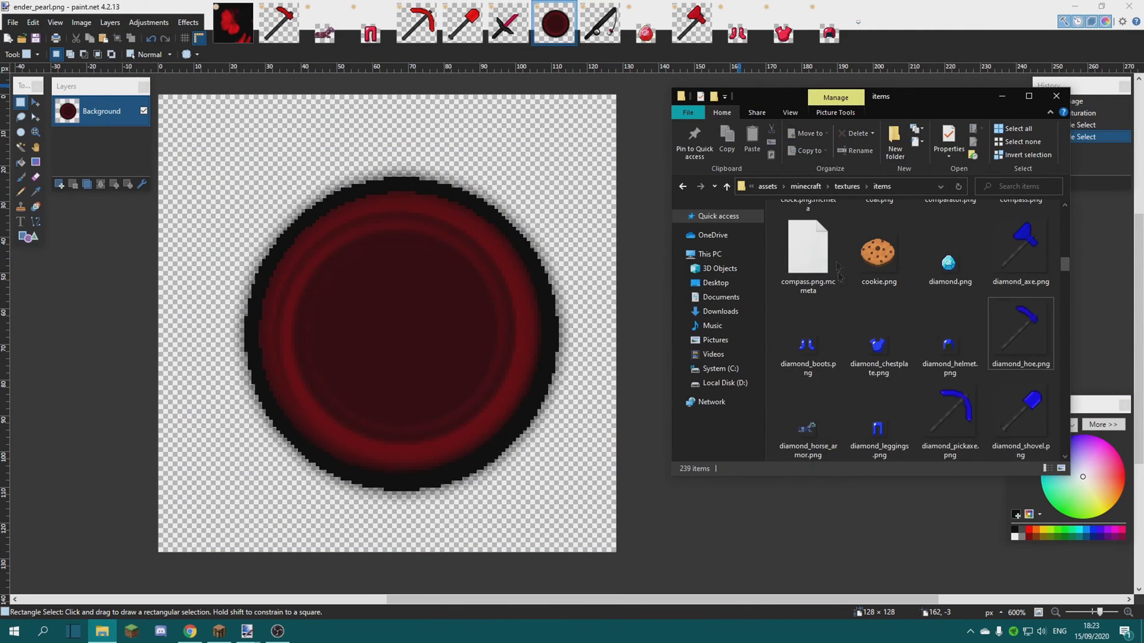
click(844, 187)
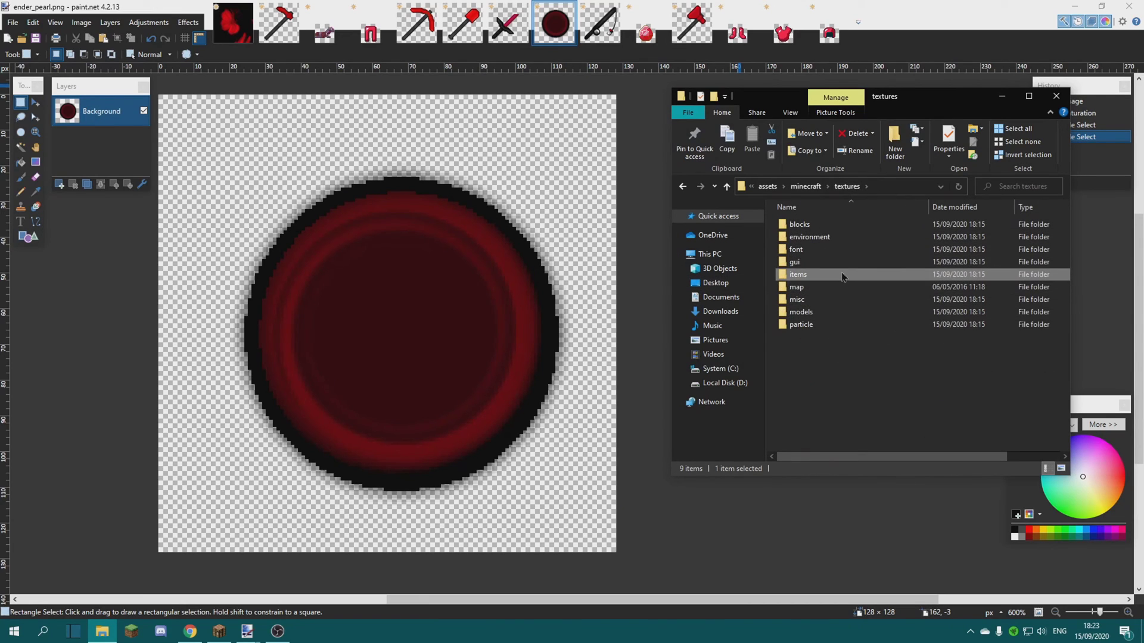
double_click(795, 262)
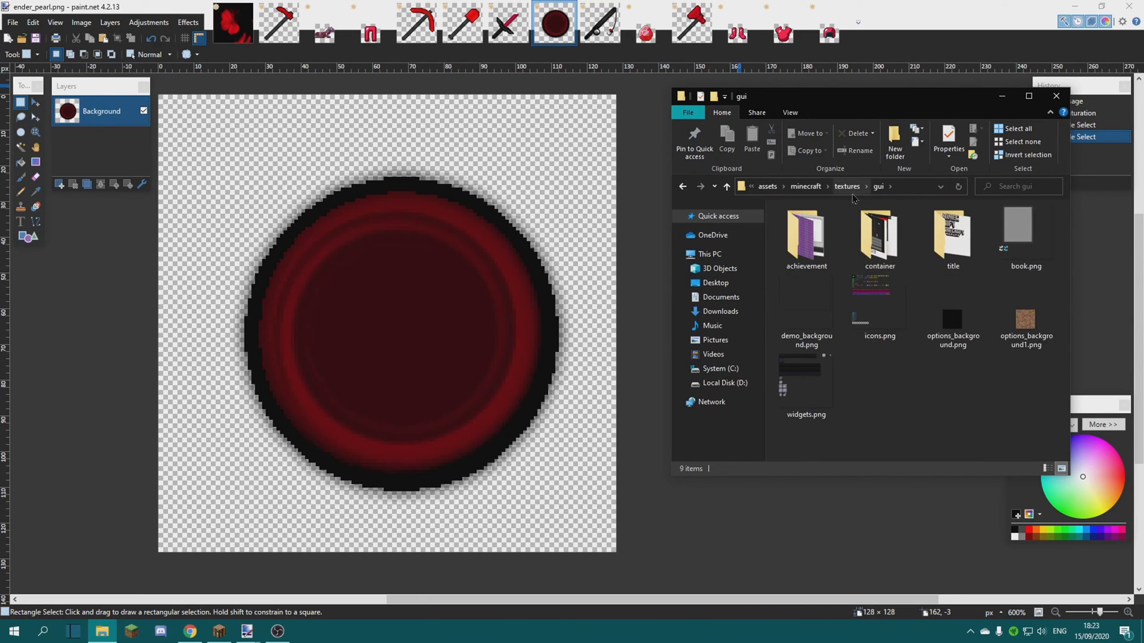
click(817, 187)
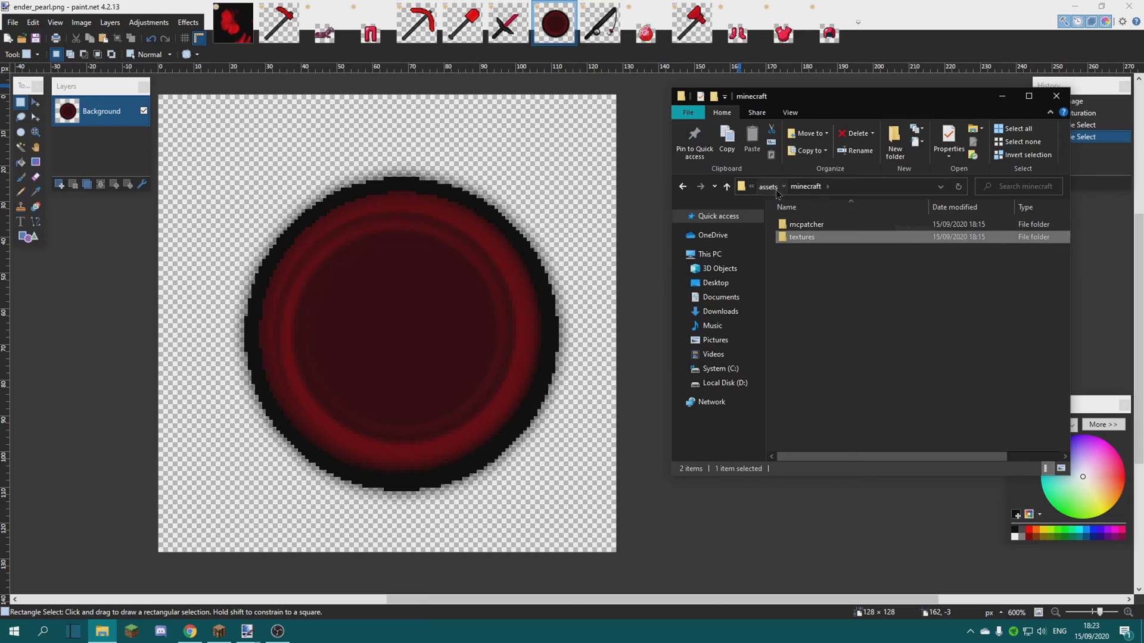
click(769, 187)
double_click(801, 223)
double_click(810, 236)
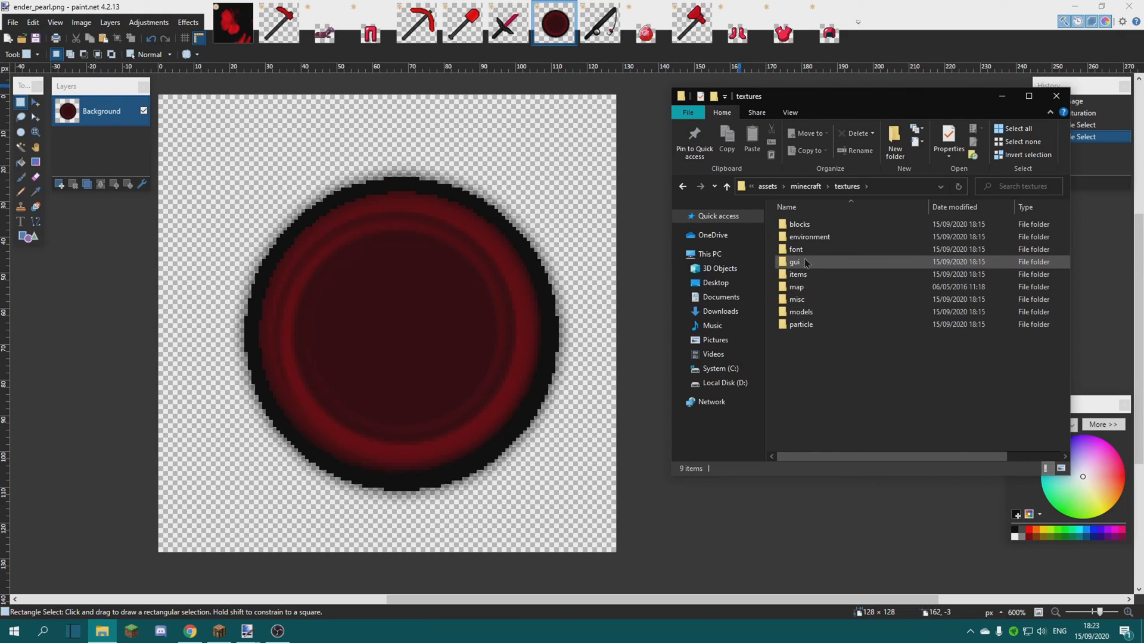
double_click(800, 224)
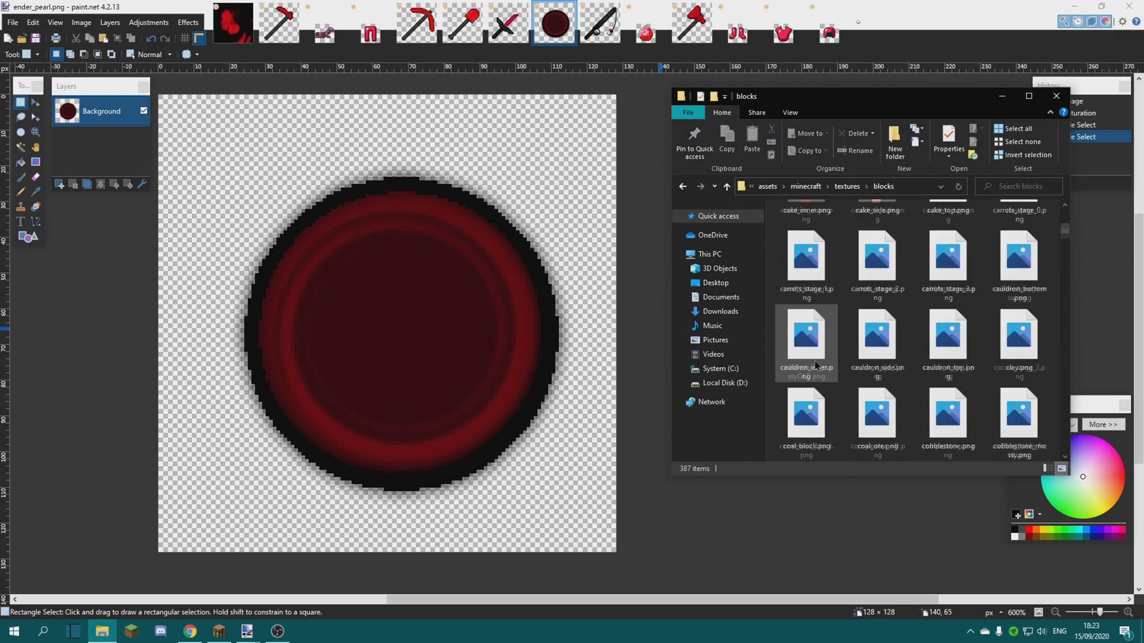
Step: Select diamond_block.png and drag it onto paint.net to open it
scroll(816, 365, down, 4)
click(947, 345)
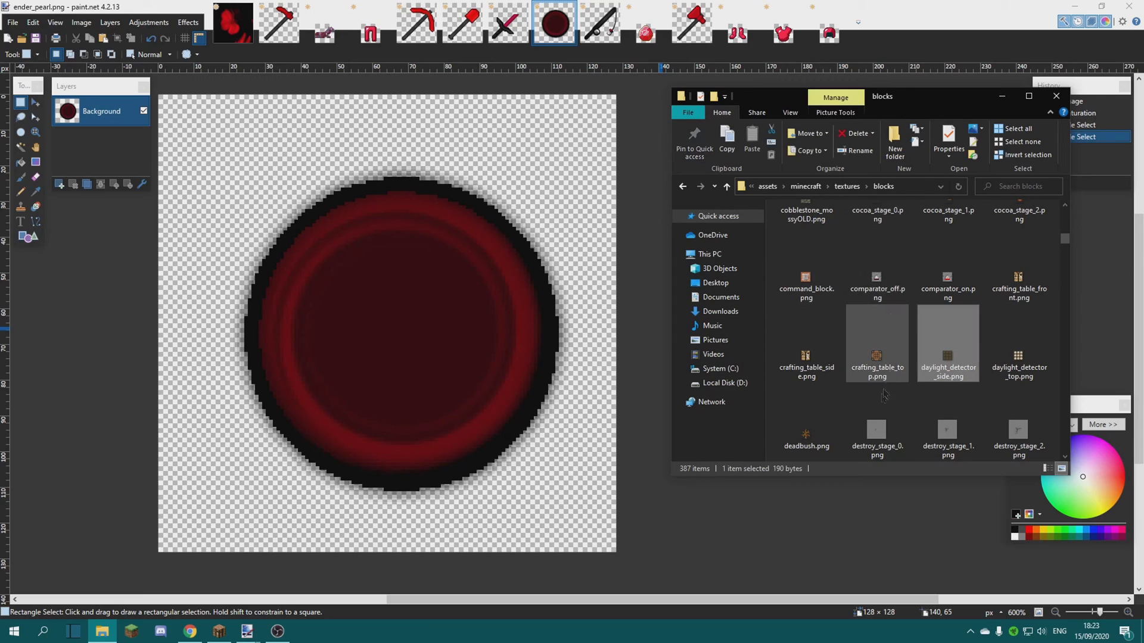
key(Right)
key(Right)
key(Right)
key(Right)
key(Right)
key(Right)
key(Right)
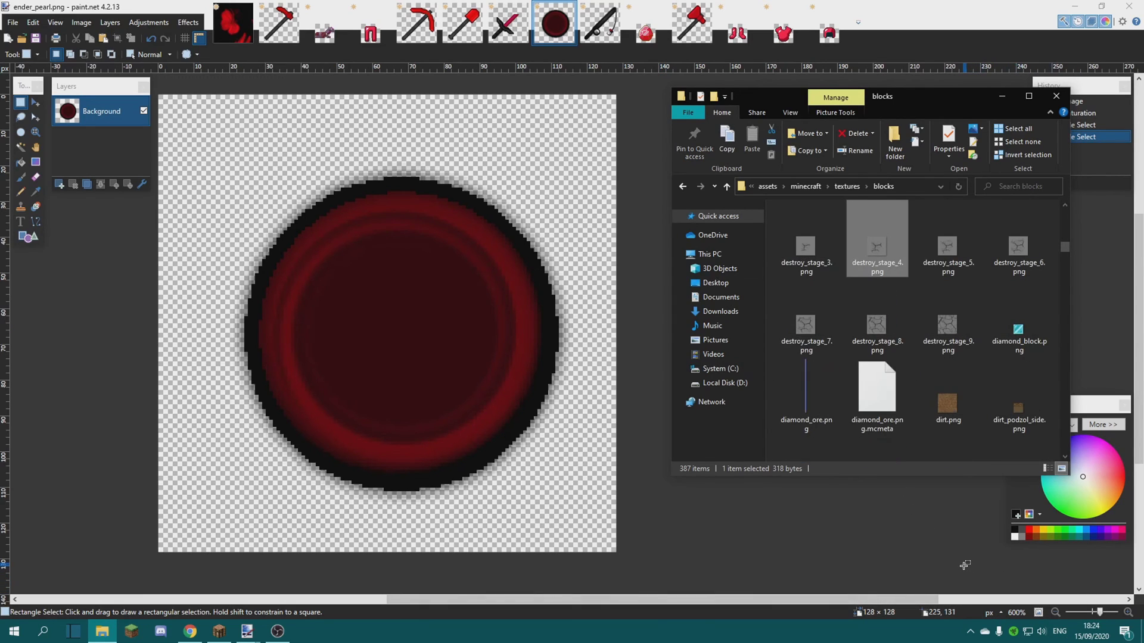
key(Right)
key(Right)
key(Right)
key(Right)
key(Right)
key(Right)
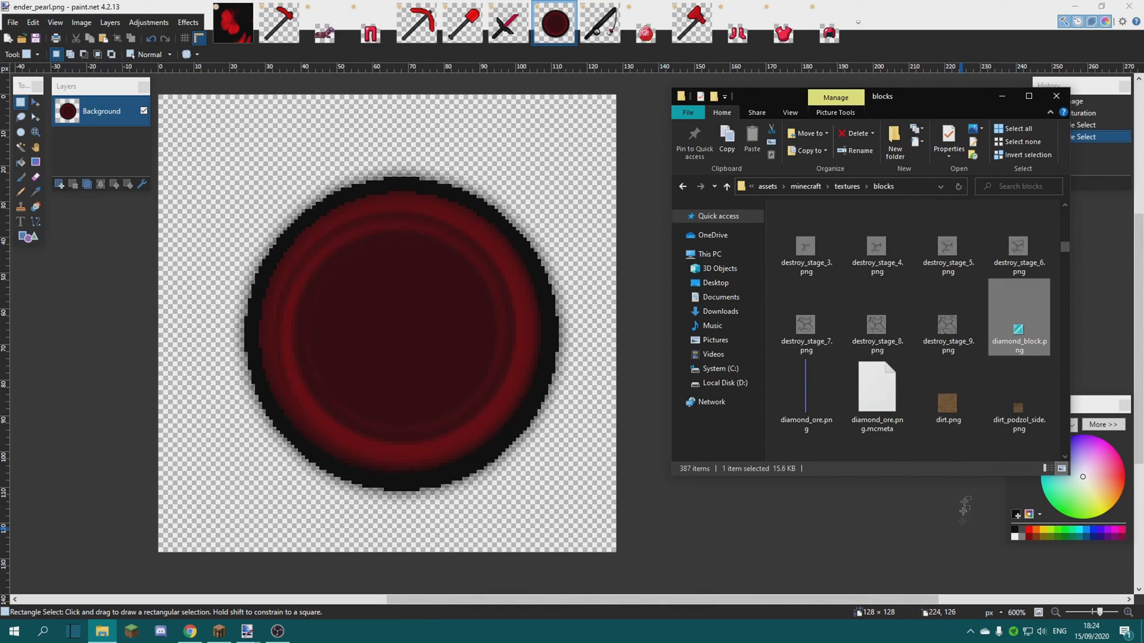
scroll(1009, 351, down, 2)
scroll(1008, 357, up, 3)
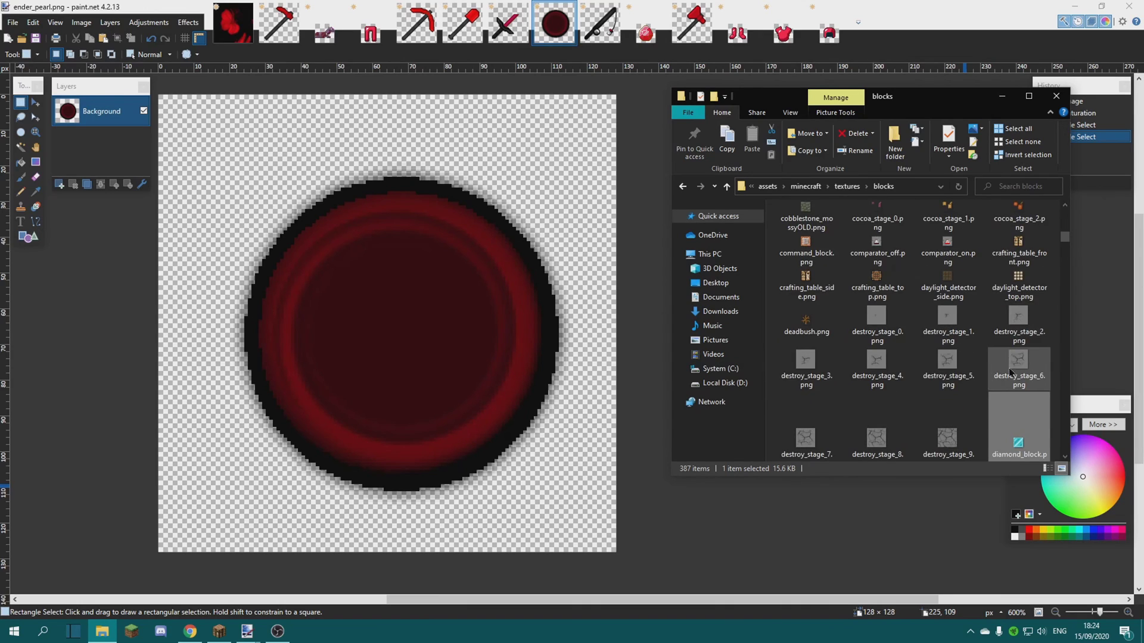
scroll(1007, 370, down, 1)
ctrl+click(801, 405)
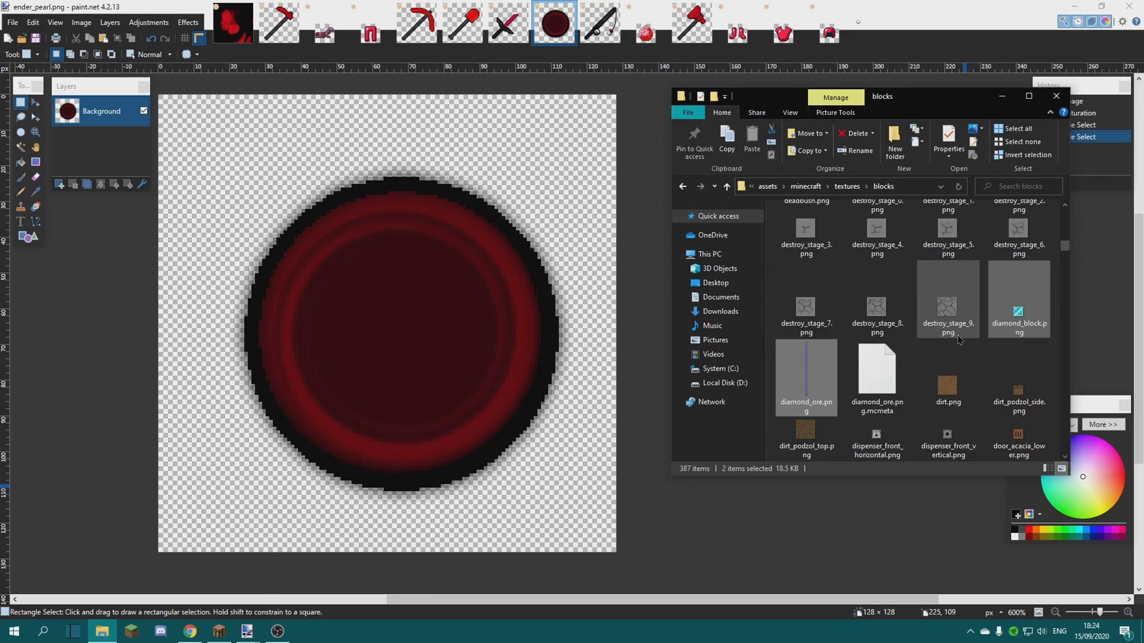
scroll(957, 340, down, 10)
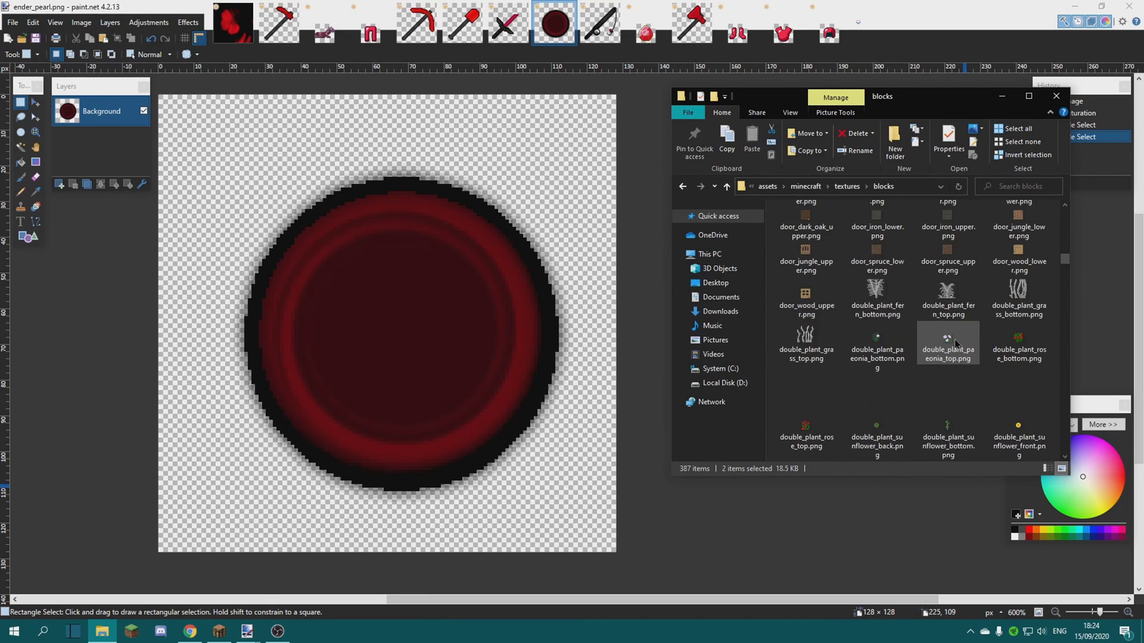
scroll(956, 344, up, 5)
scroll(956, 344, down, 10)
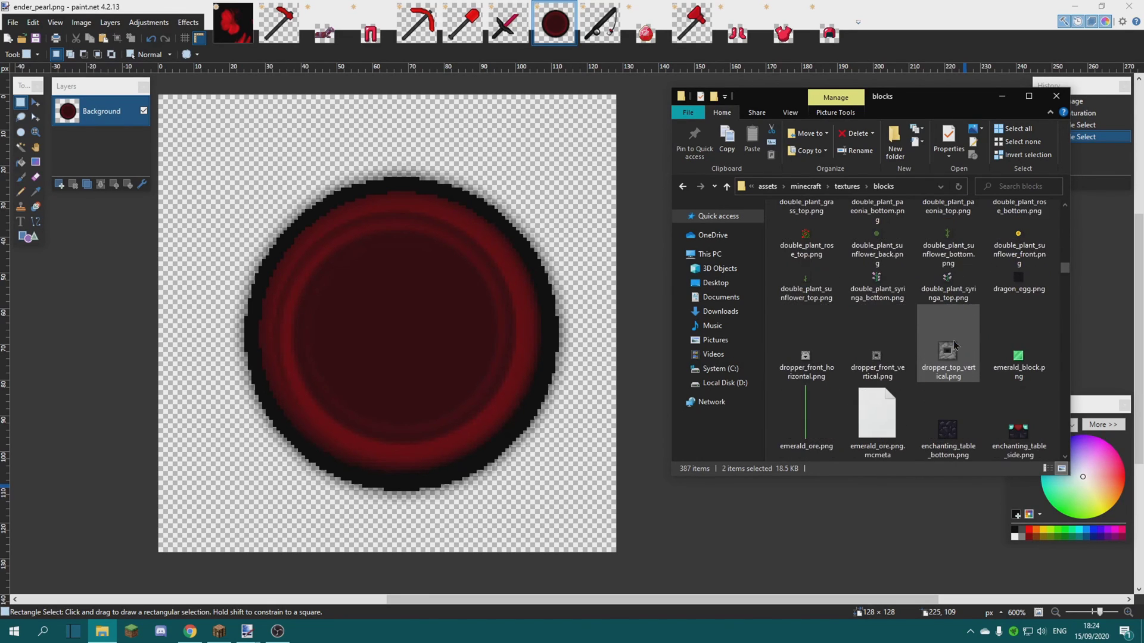
scroll(954, 345, down, 8)
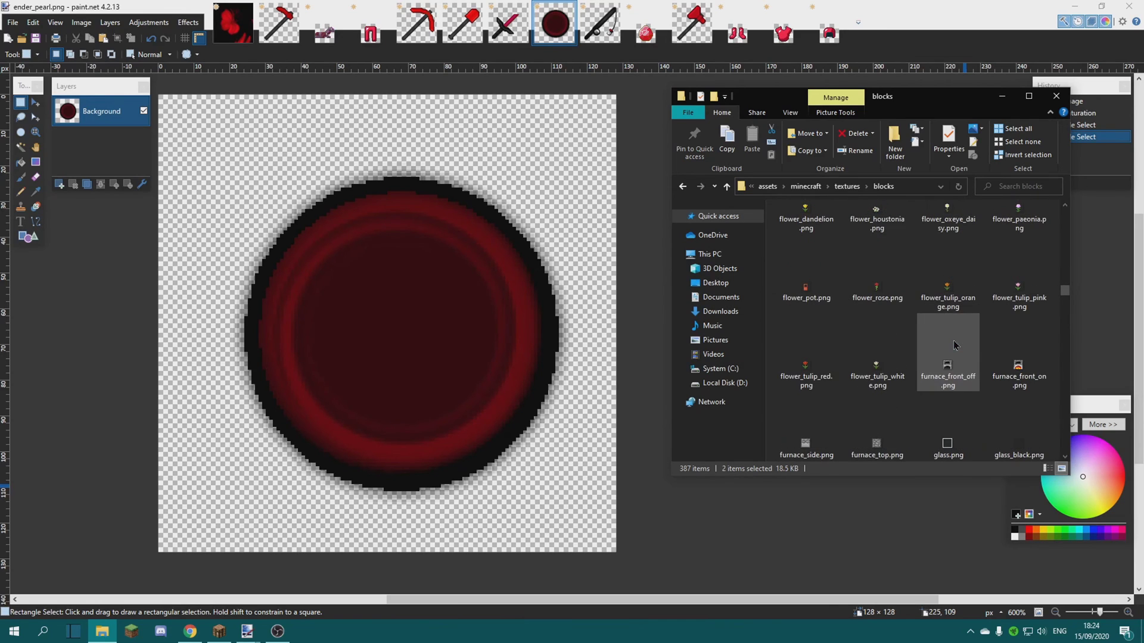
scroll(954, 344, down, 10)
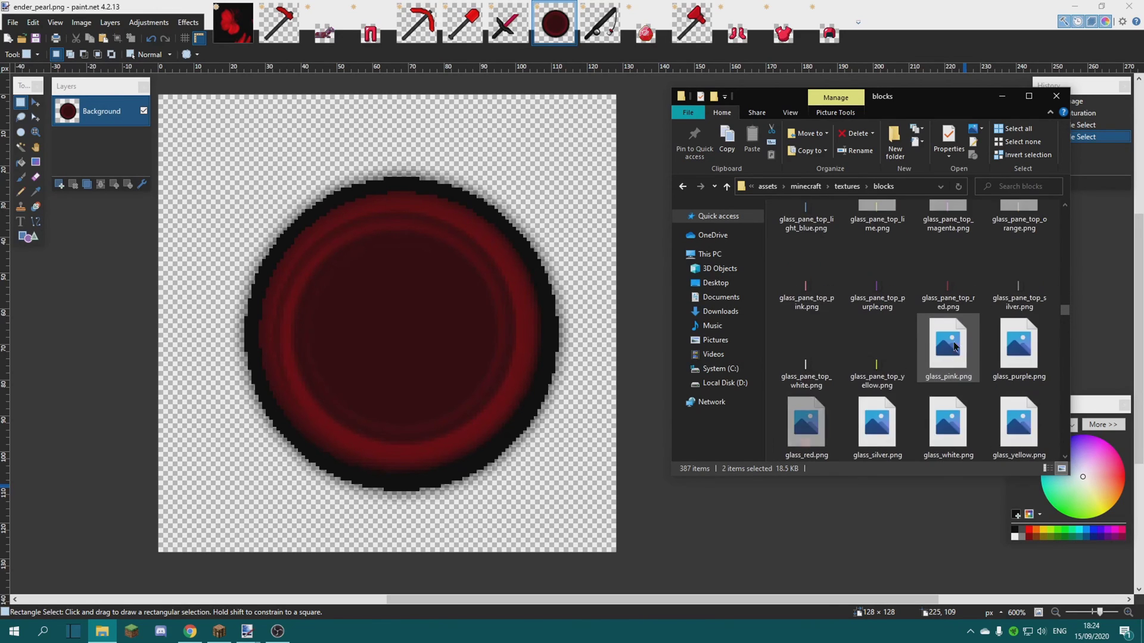
scroll(953, 348, up, 20)
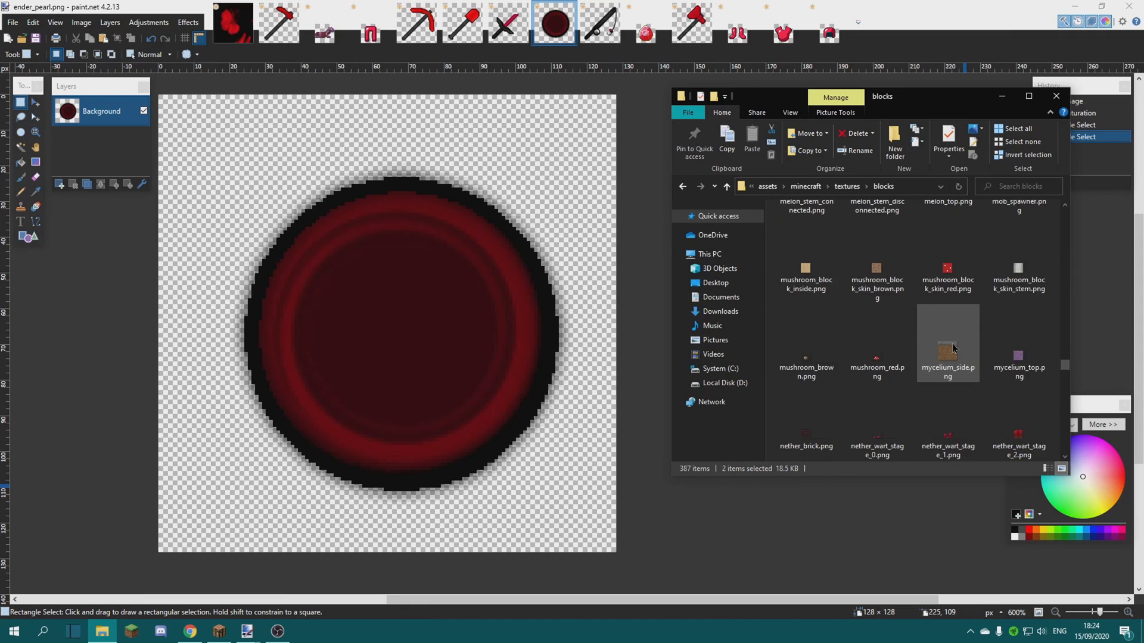
scroll(955, 349, up, 5)
scroll(844, 365, down, 3)
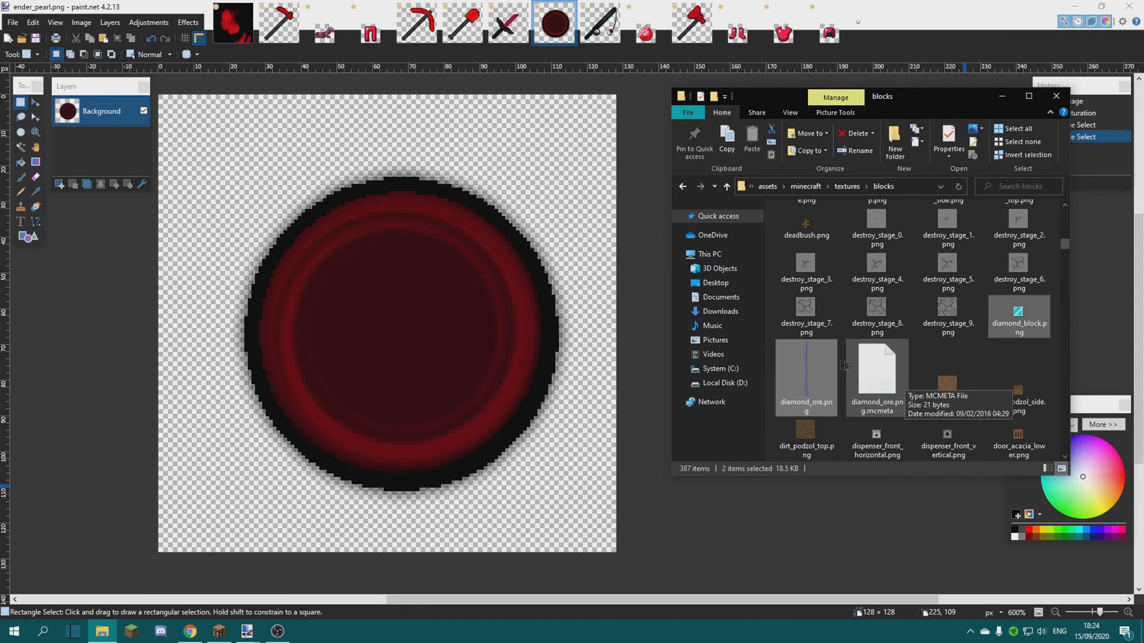
drag(564, 369, 566, 373)
Step: Open diamond_block.png and sweep its hue to red in Hue/Saturation
click(536, 321)
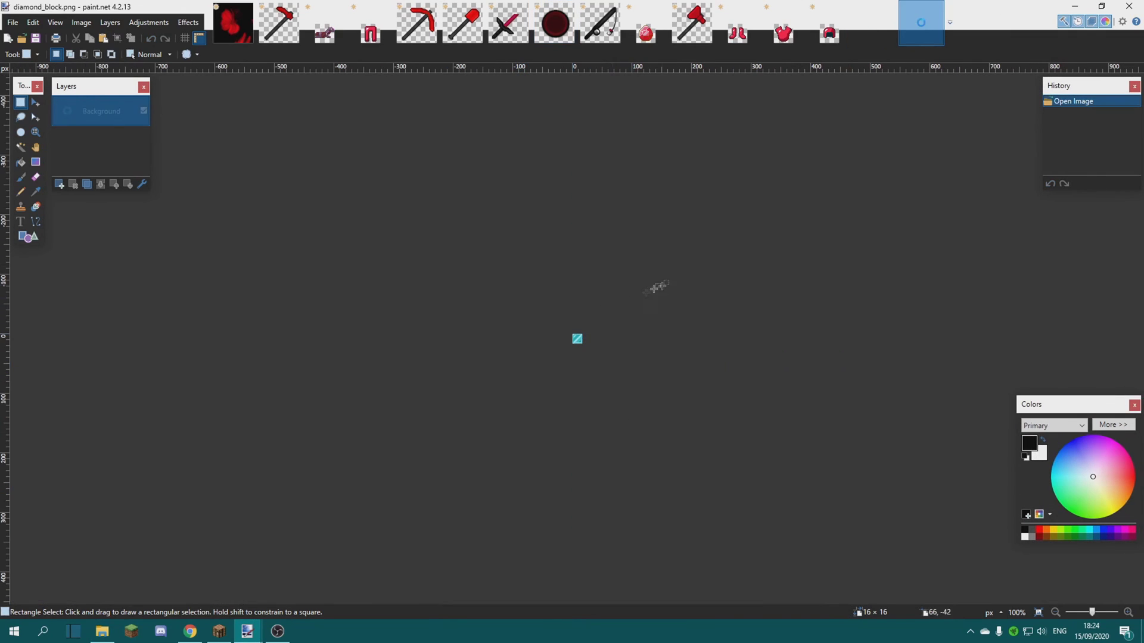
scroll(503, 309, up, 8)
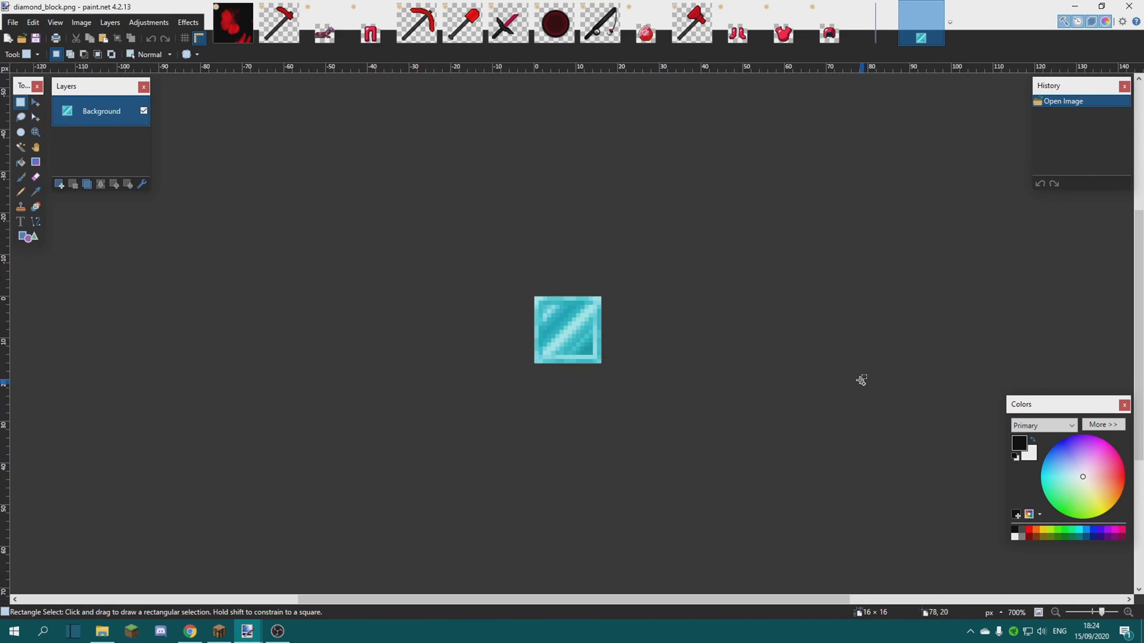
click(149, 22)
click(170, 91)
drag(739, 334, 792, 336)
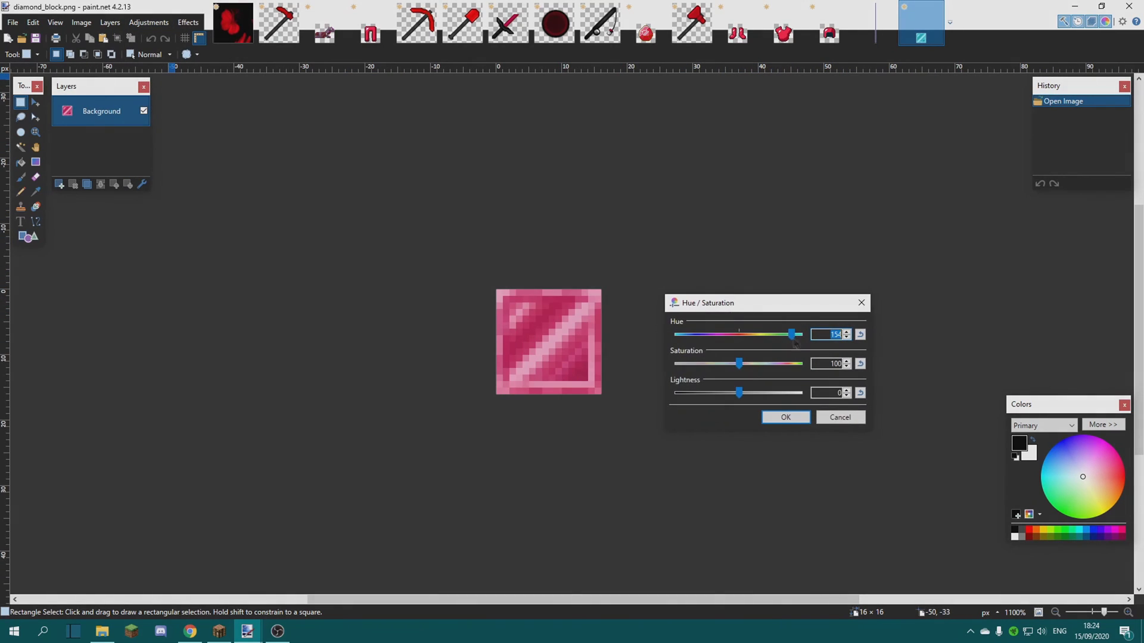
drag(678, 350, 799, 335)
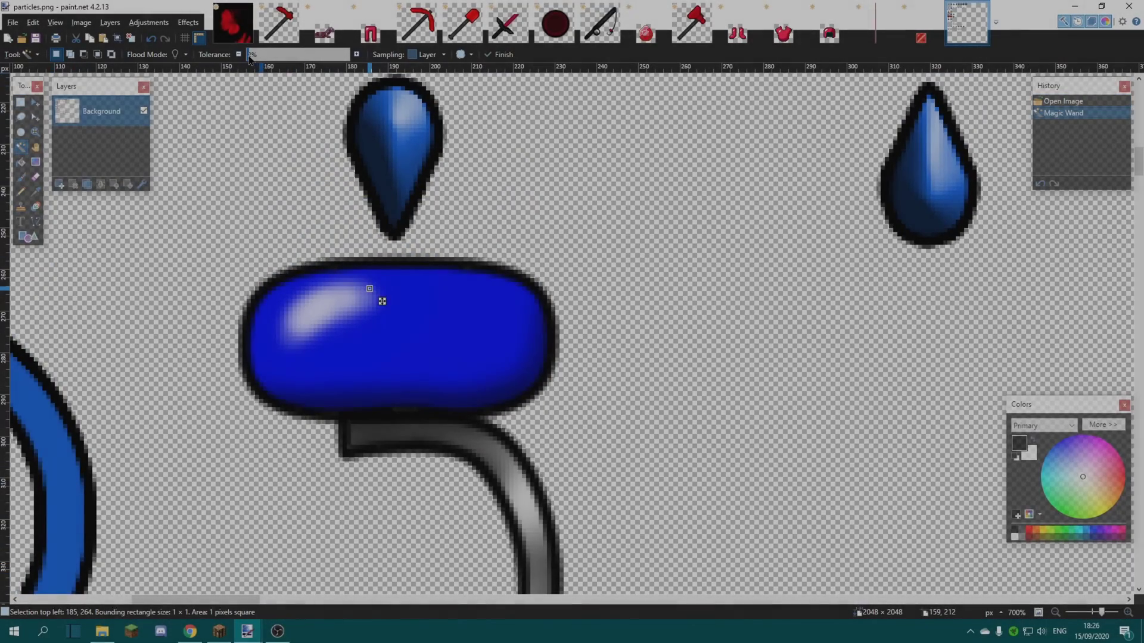
Step: Magic Wand the blue capsule shape in particles.png and raise the tolerance to grab more
key(s)
click(369, 288)
drag(297, 66, 310, 67)
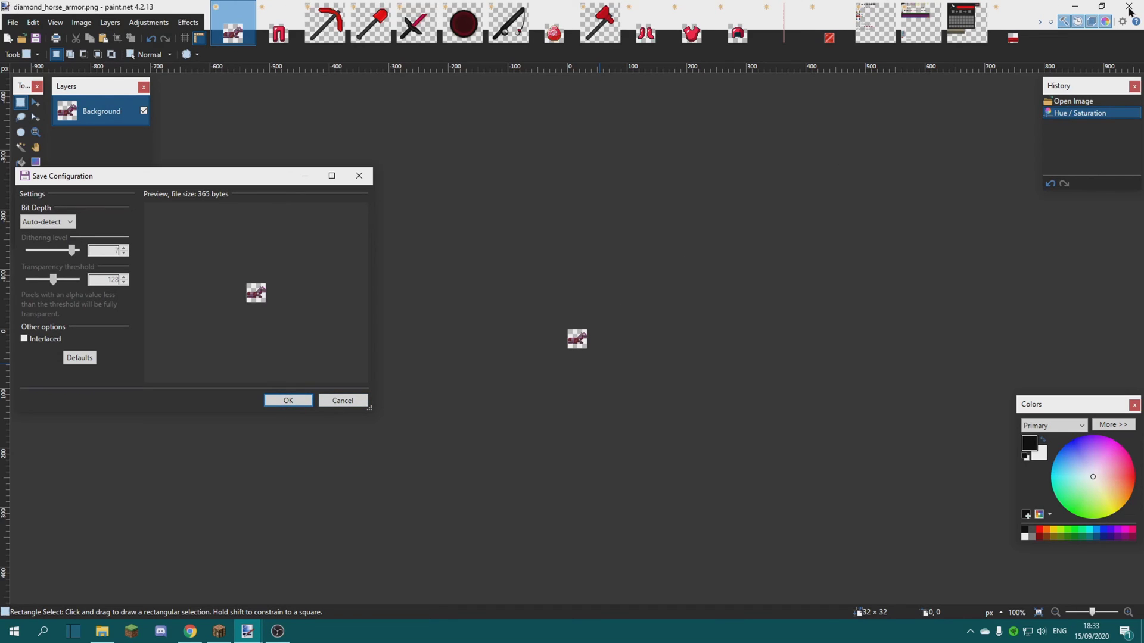
Step: Accept the PNG save settings for the horse armour and each remaining image
click(286, 400)
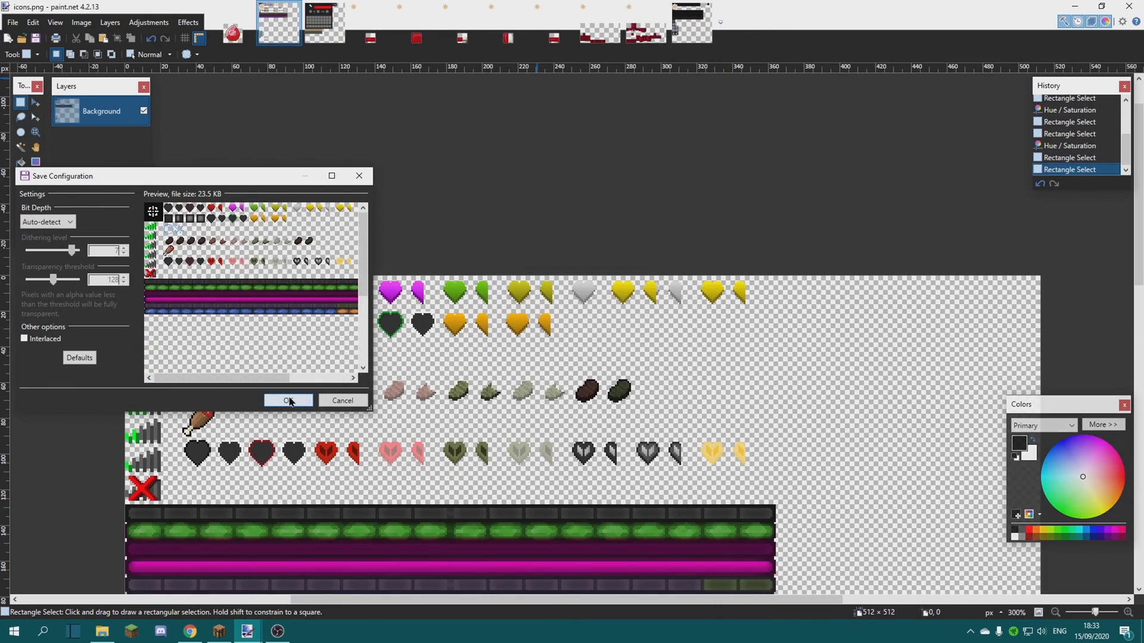
click(289, 401)
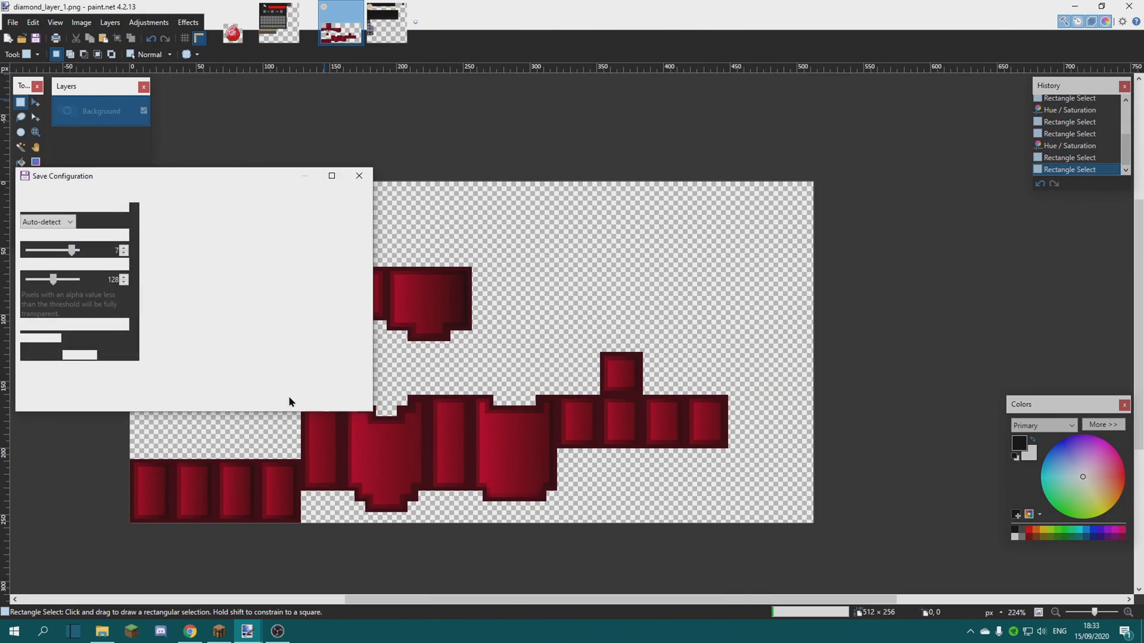
click(289, 401)
click(289, 401)
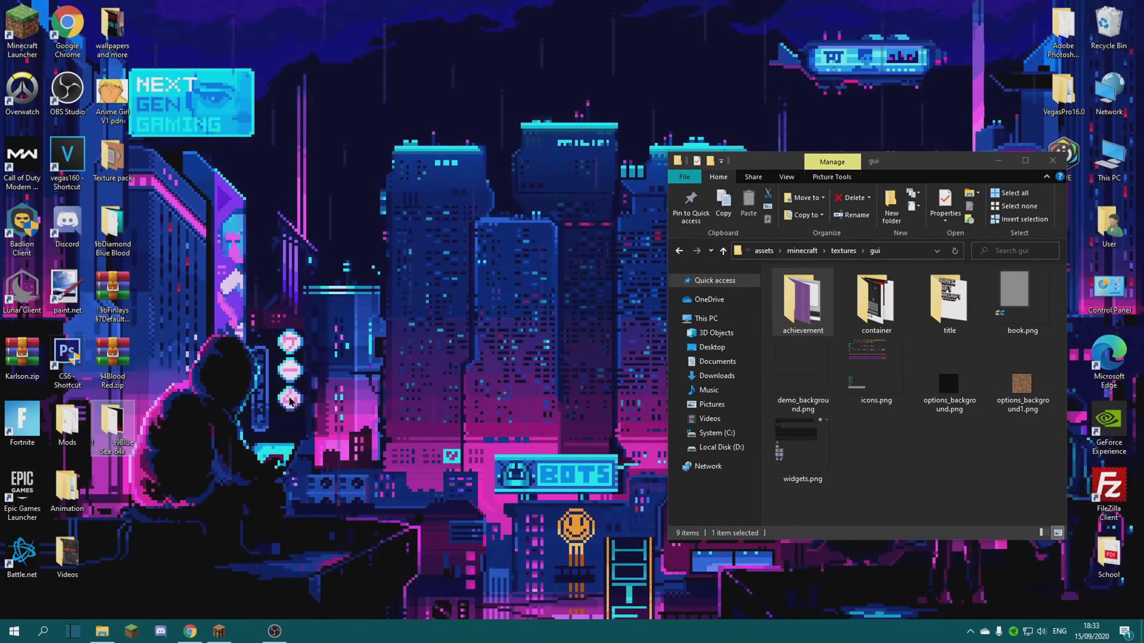